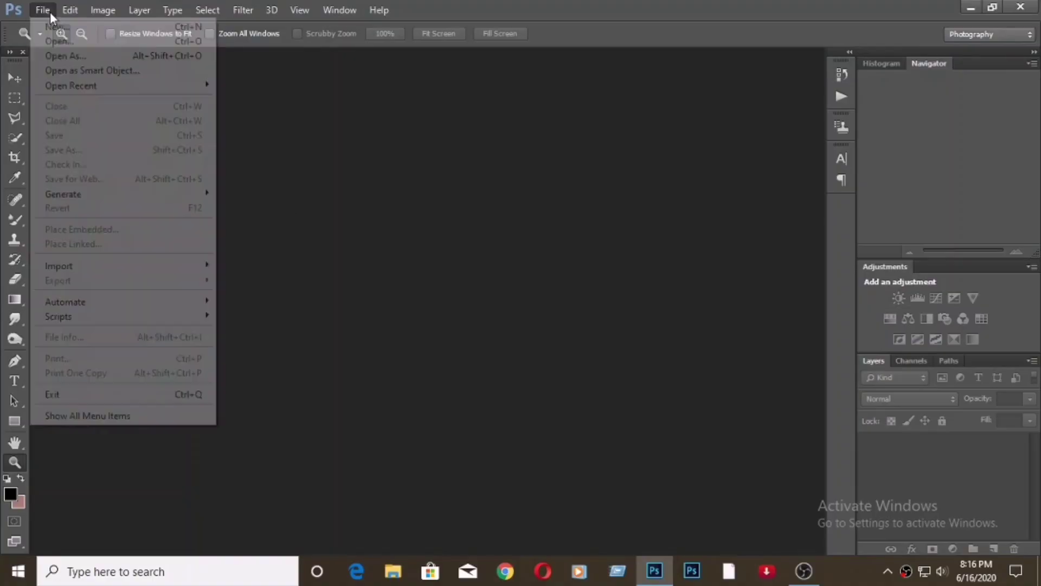
# Open the DSC_0874 photo of the young man, docked and fitted on screen
pyautogui.click(384, 246)
pyautogui.doubleClick(384, 247)
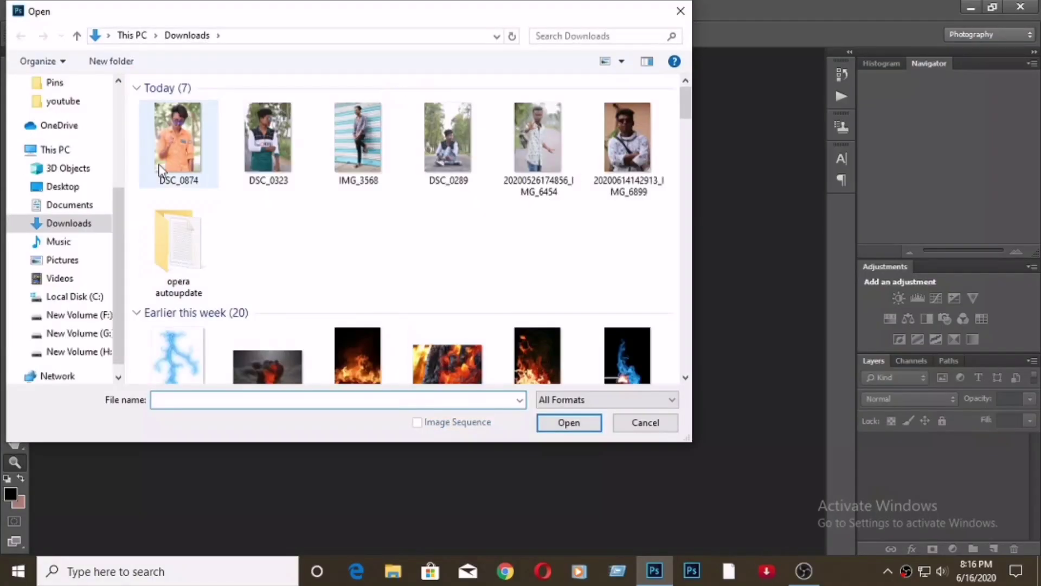
pyautogui.press('Escape')
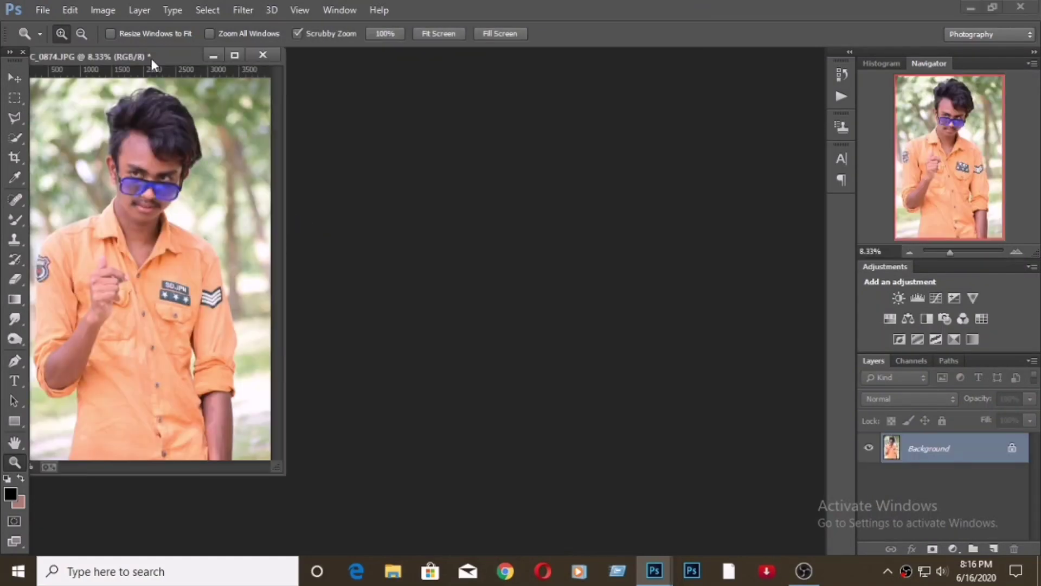
pyautogui.moveTo(151, 57); pyautogui.dragTo(81, 53)
pyautogui.click(297, 34)
pyautogui.moveTo(379, 248); pyautogui.dragTo(473, 248)
pyautogui.hotkey('ctrl', '0')
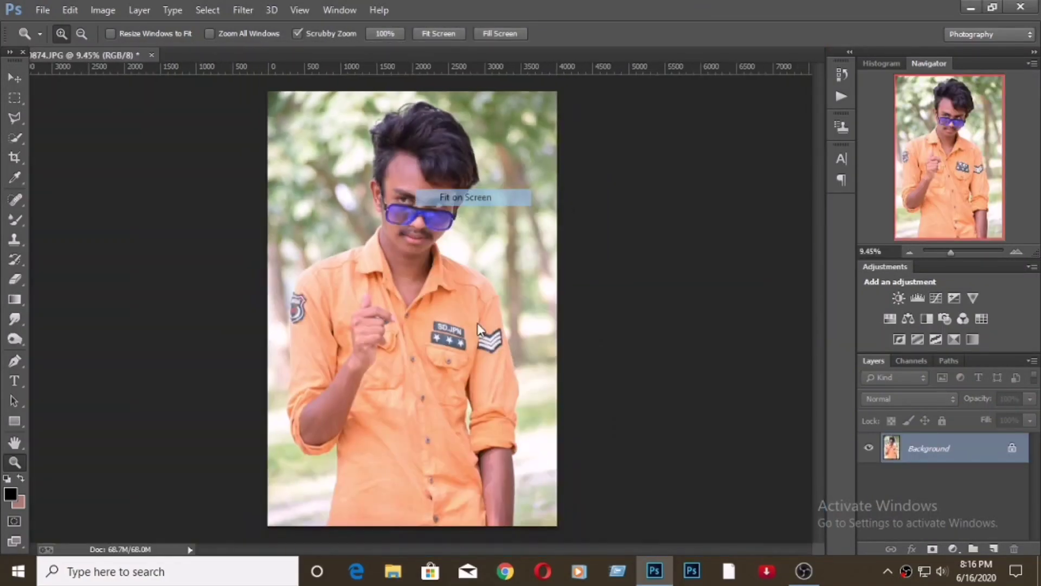
# Assign the Adobe RGB (1998) colour profile to the photo
pyautogui.click(70, 10)
pyautogui.click(111, 493)
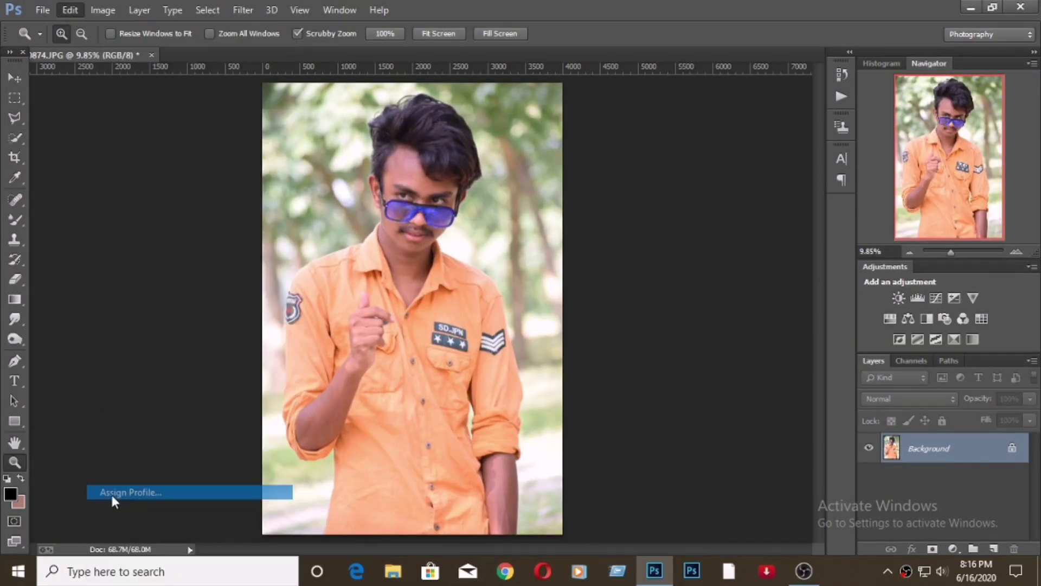
pyautogui.click(339, 223)
pyautogui.moveTo(465, 148)
pyautogui.mouseDown()
pyautogui.moveTo(437, 360)
pyautogui.moveTo(475, 359)
pyautogui.mouseUp()
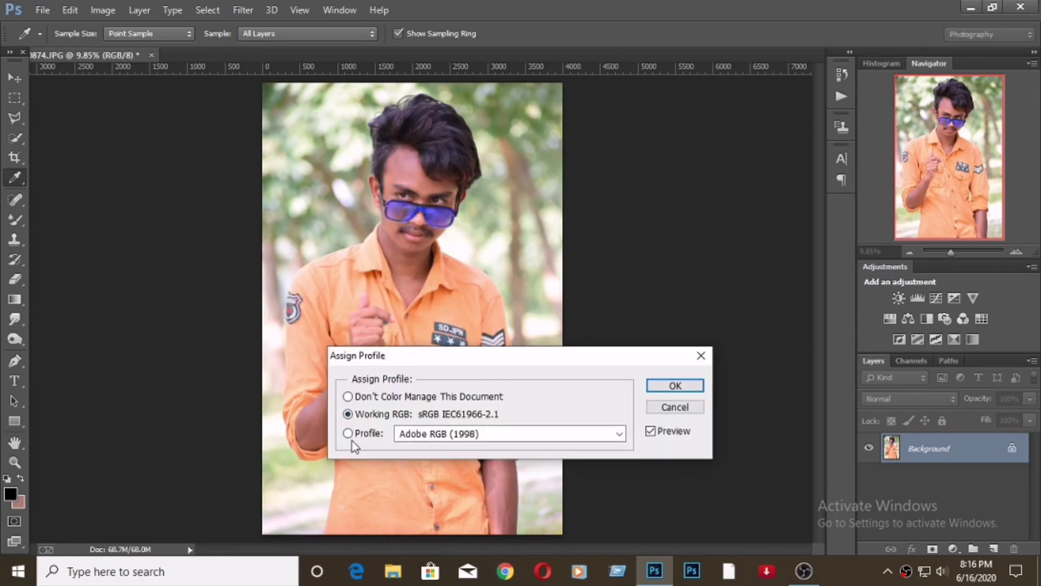
pyautogui.click(671, 384)
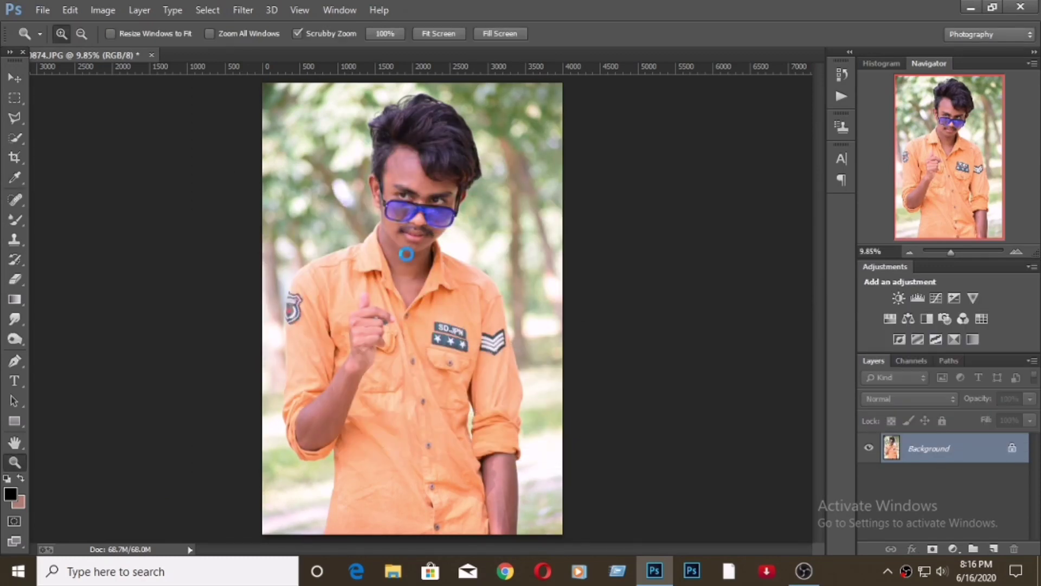
pyautogui.click(70, 10)
pyautogui.click(130, 492)
pyautogui.click(488, 216)
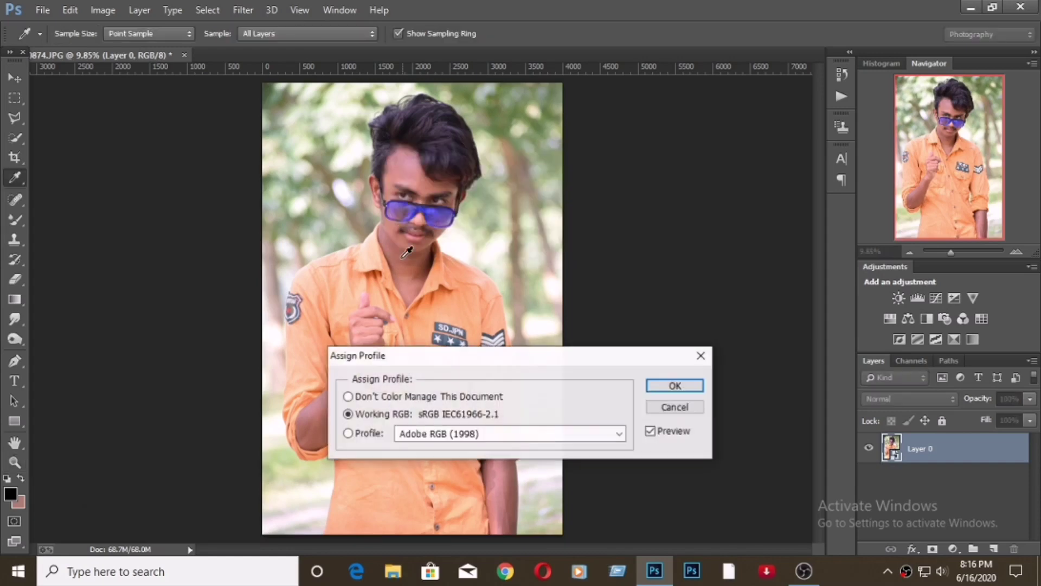
pyautogui.click(347, 431)
pyautogui.click(672, 386)
pyautogui.rightClick(459, 195)
# Start a Pen path at the shirt hem, curving up the young man's left side
pyautogui.moveTo(315, 413); pyautogui.dragTo(354, 414)
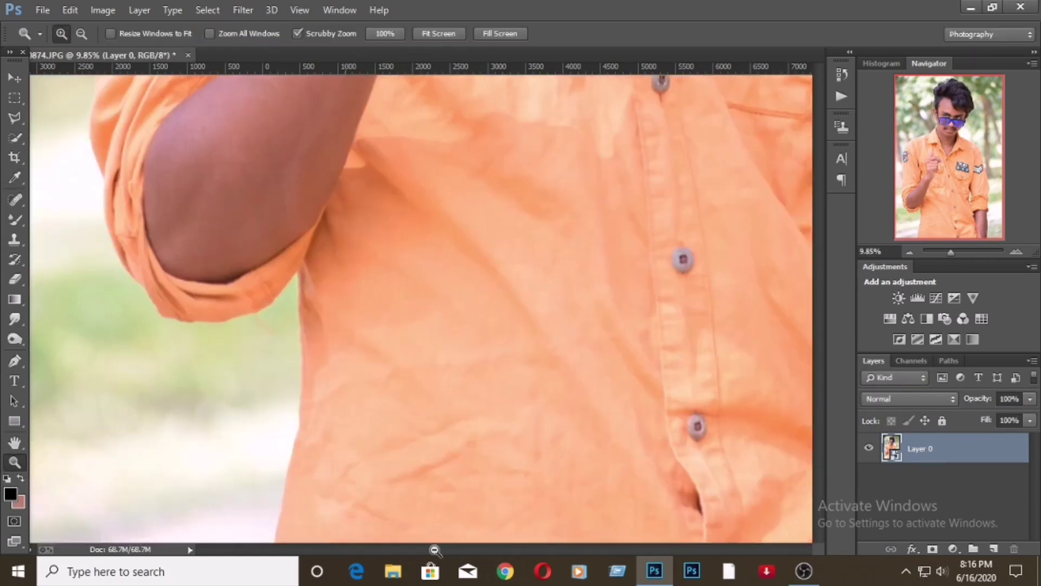
pyautogui.click(15, 360)
pyautogui.click(257, 436)
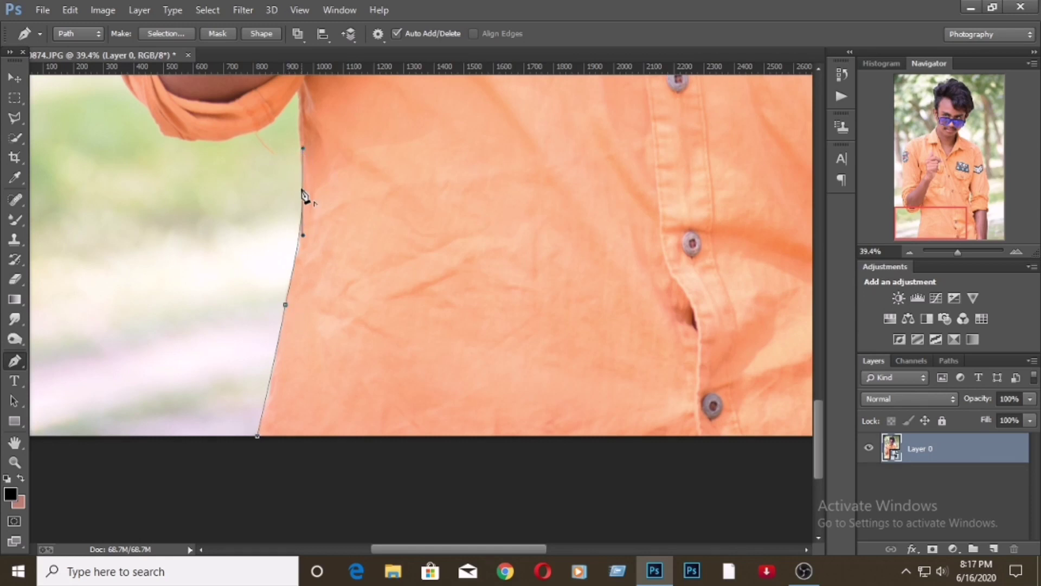
pyautogui.click(297, 93)
pyautogui.scroll(2, 290, 95)
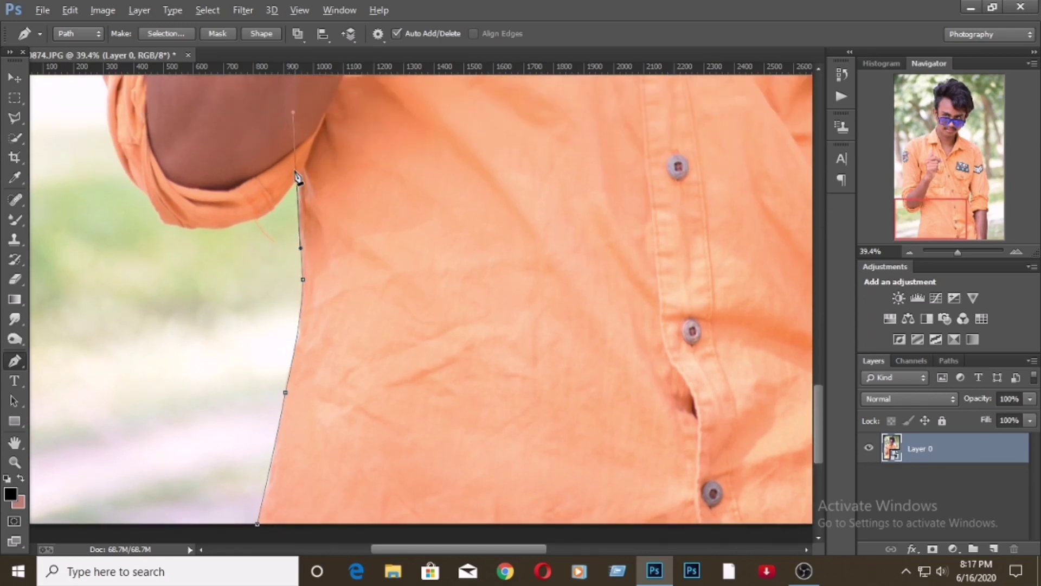
pyautogui.moveTo(140, 234); pyautogui.dragTo(139, 239)
pyautogui.scroll(1, 149, 200)
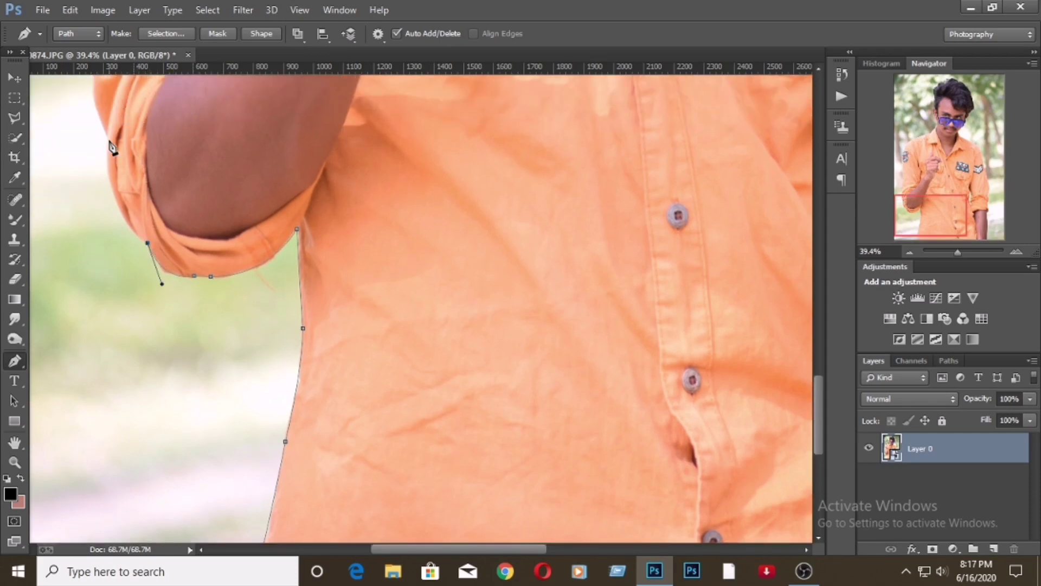
pyautogui.scroll(3, 118, 82)
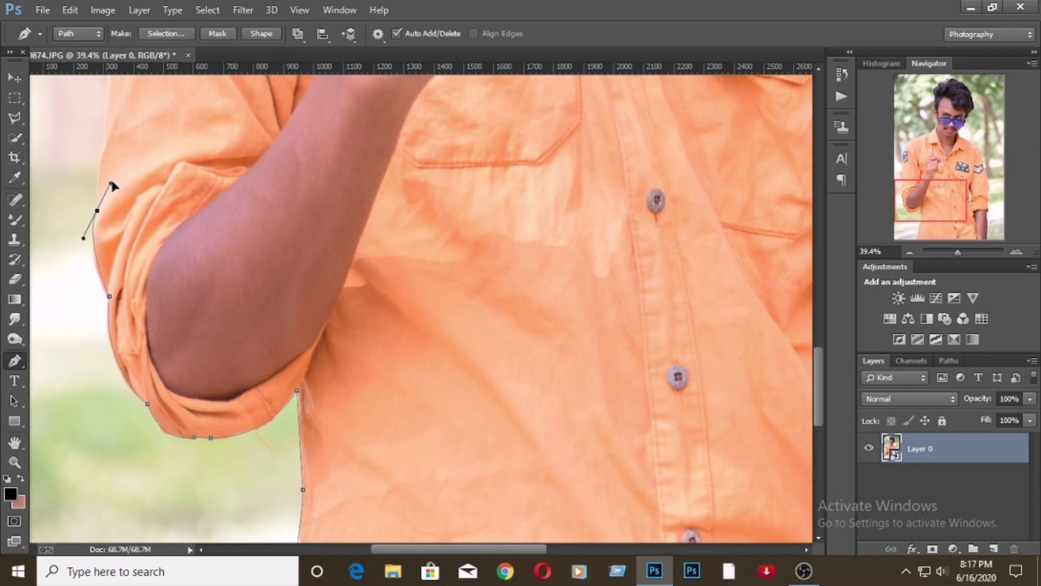
pyautogui.scroll(2, 100, 208)
pyautogui.scroll(1, 111, 146)
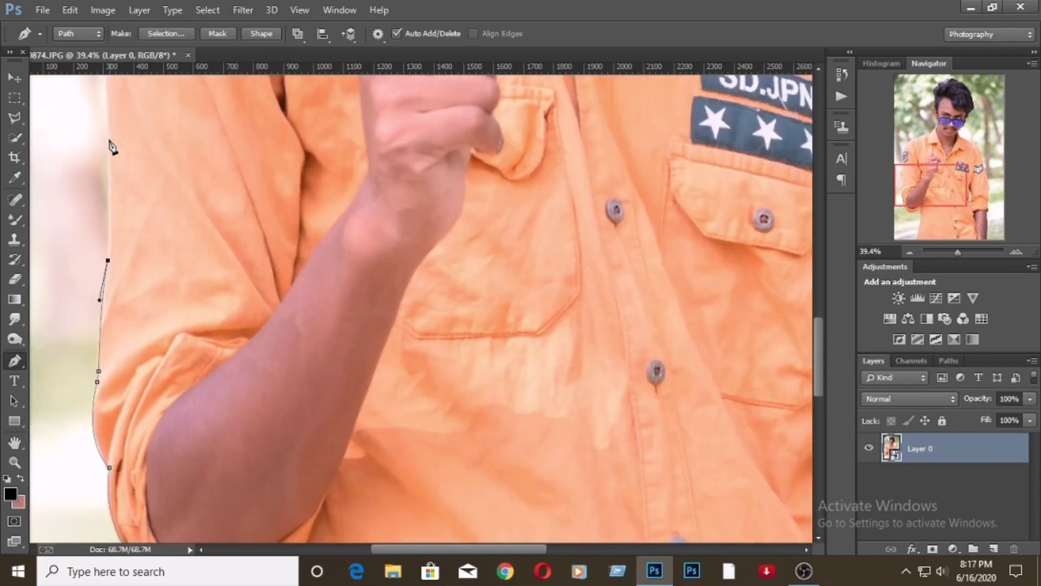
pyautogui.scroll(3, 111, 133)
# Continue the path over the arm, shoulder, ear and hair
pyautogui.moveTo(92, 168); pyautogui.dragTo(111, 122)
pyautogui.scroll(1, 119, 122)
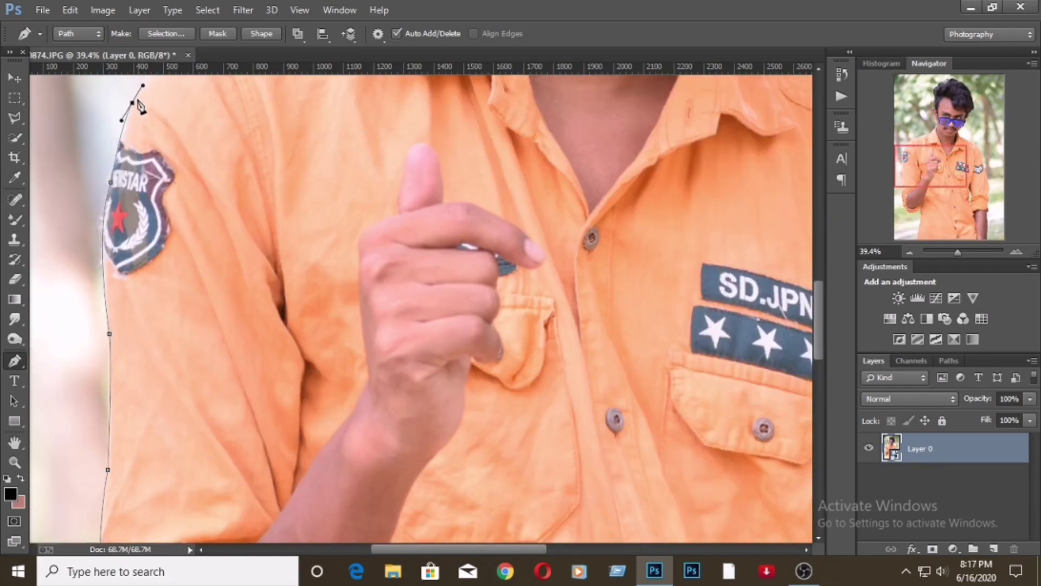
pyautogui.scroll(2, 140, 107)
pyautogui.scroll(1, 264, 129)
pyautogui.moveTo(391, 116); pyautogui.dragTo(416, 125)
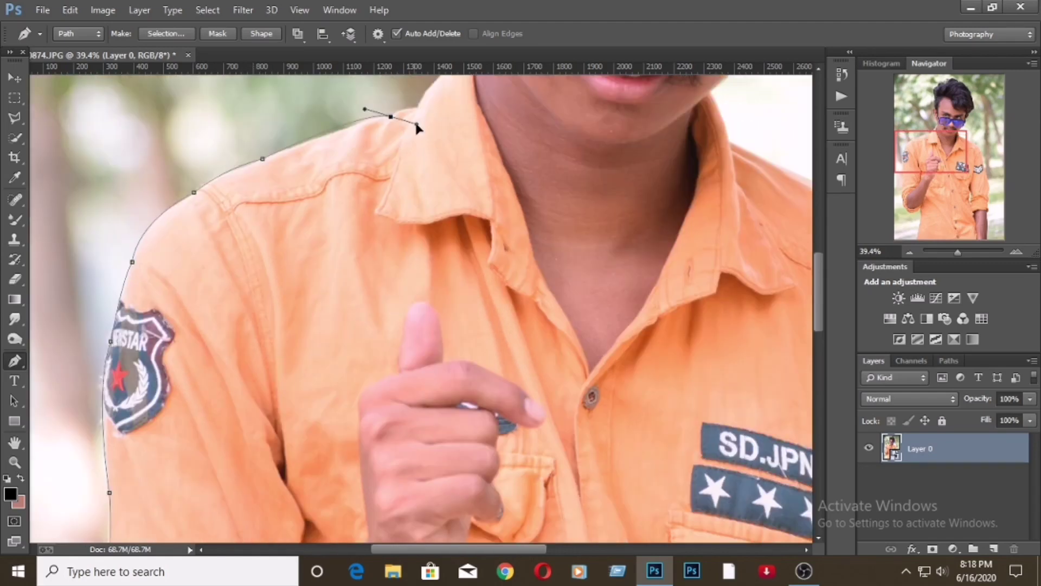
pyautogui.scroll(2, 422, 113)
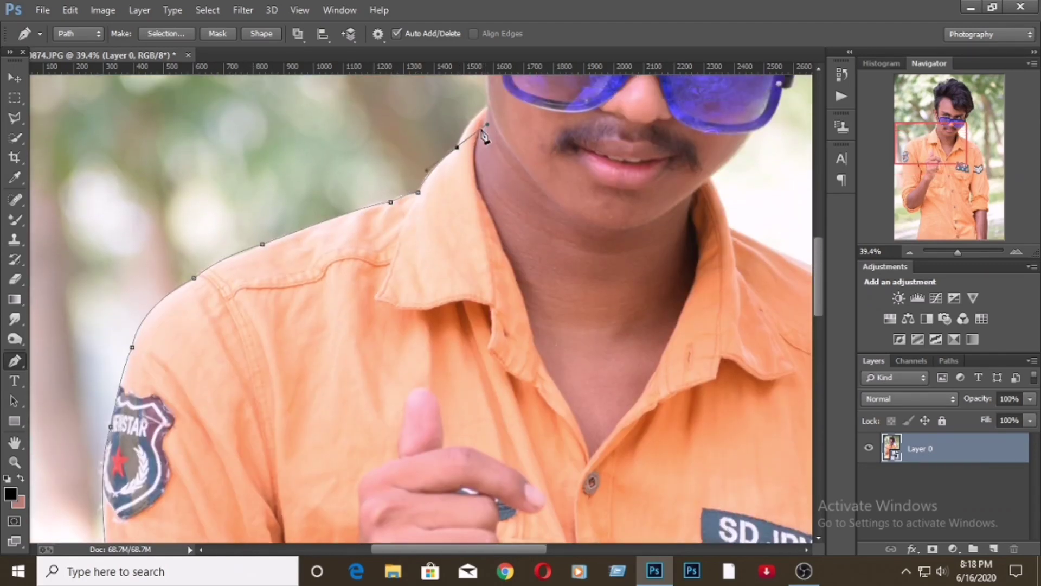
pyautogui.scroll(2, 483, 155)
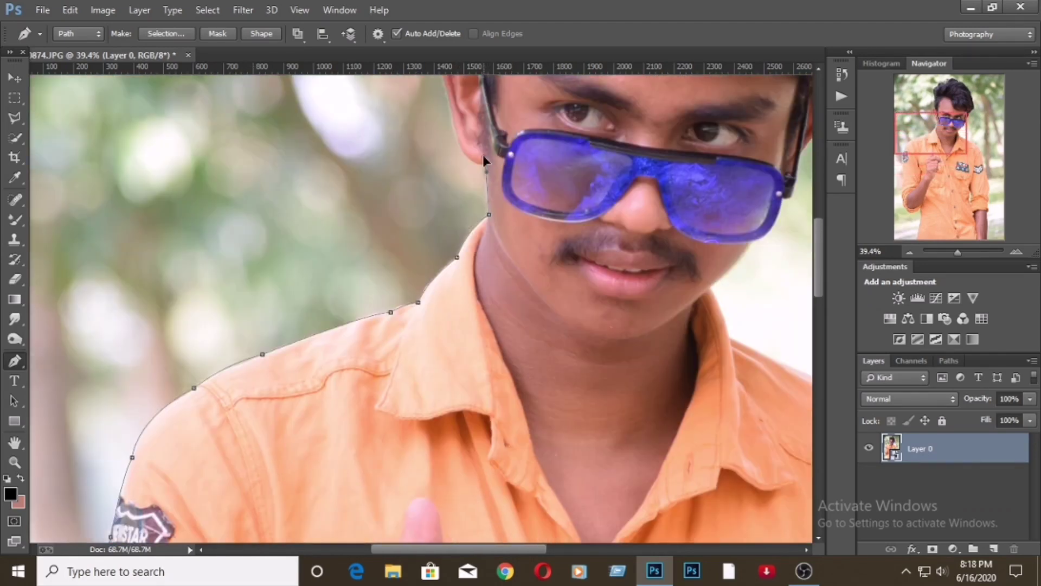
pyautogui.scroll(2, 484, 150)
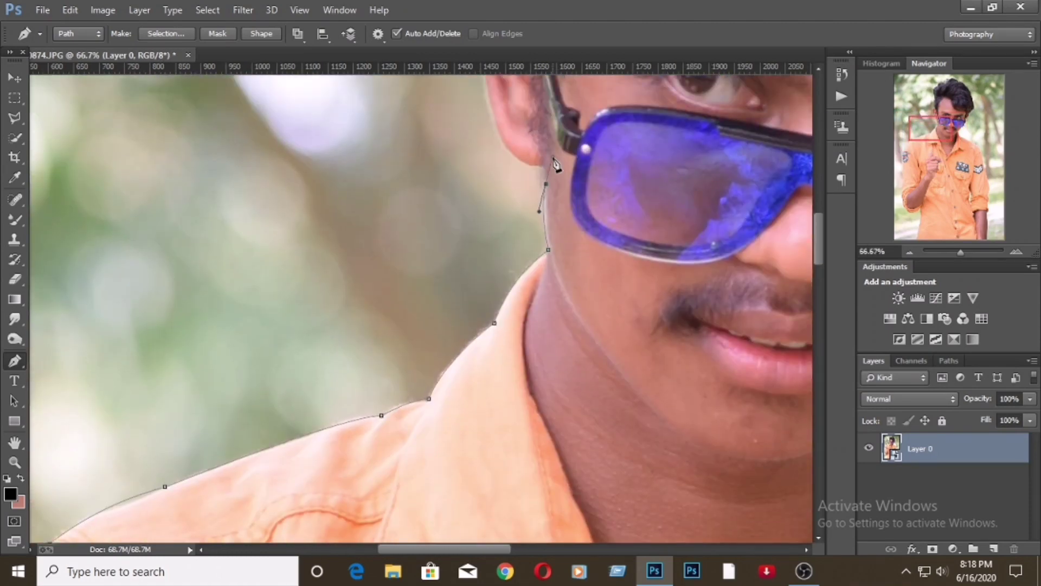
pyautogui.scroll(2, 546, 174)
pyautogui.scroll(3, 470, 218)
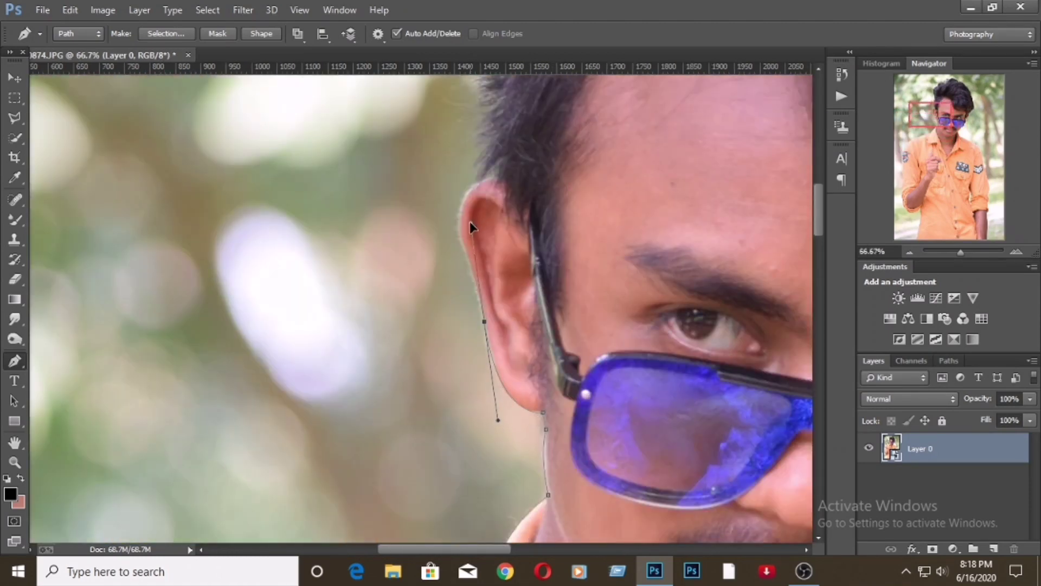
pyautogui.moveTo(484, 321); pyautogui.dragTo(453, 230)
pyautogui.scroll(-4, 477, 178)
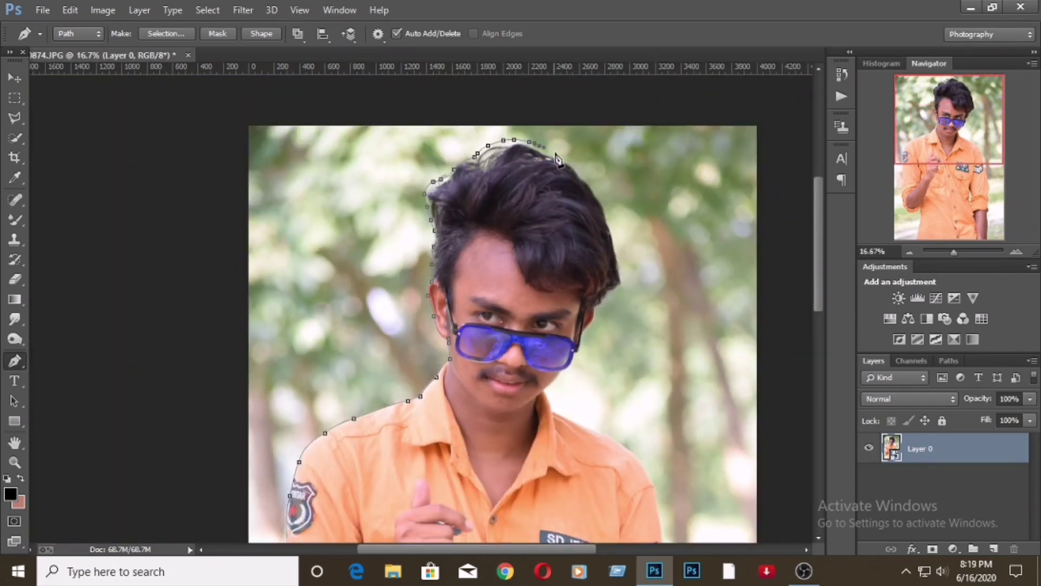
# Extend the path down the far shoulder and sleeve edges
pyautogui.scroll(2, 603, 312)
pyautogui.scroll(1, 597, 307)
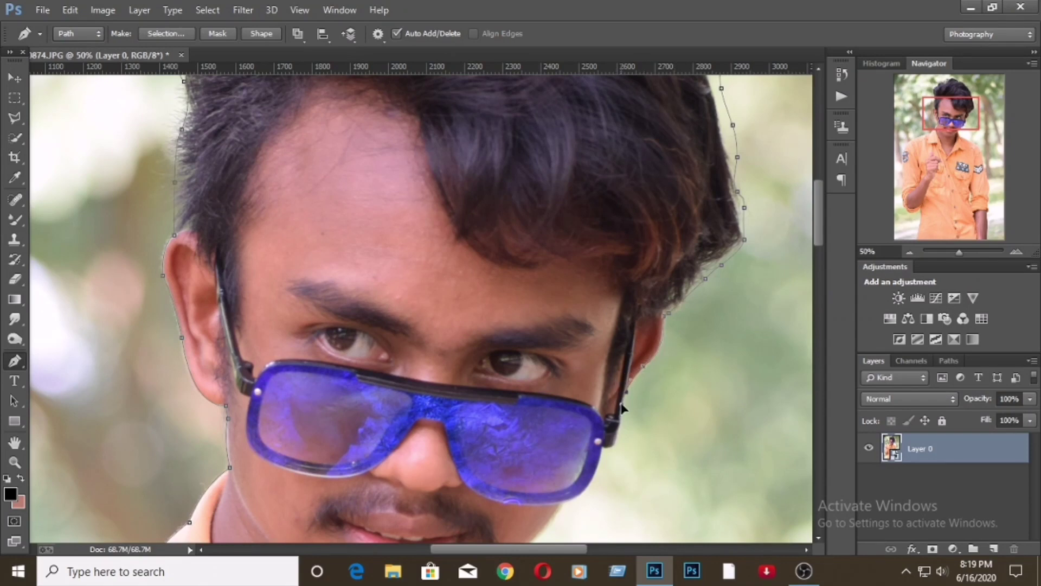
pyautogui.scroll(1, 622, 405)
pyautogui.scroll(1, 670, 374)
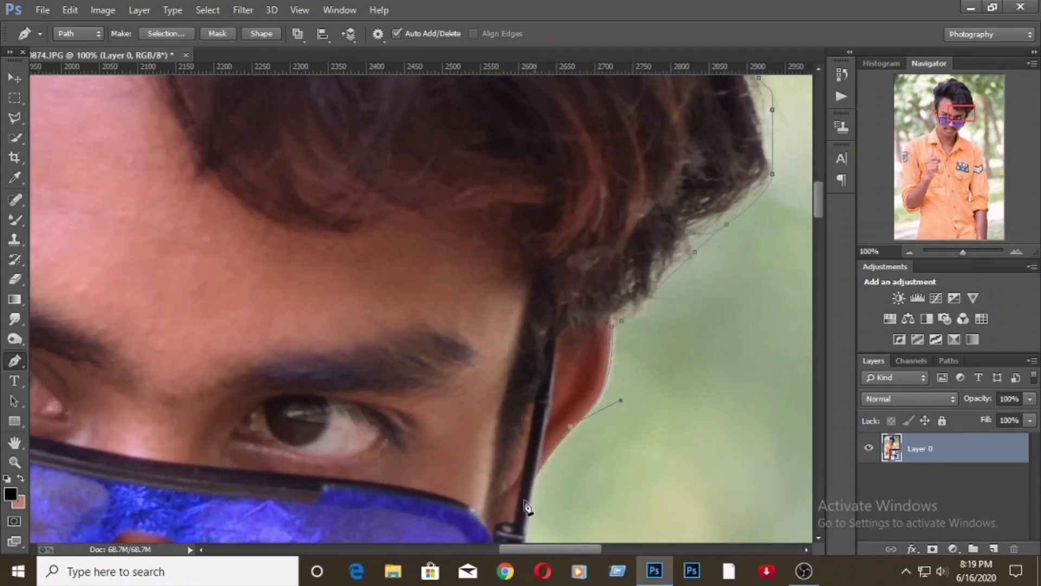
pyautogui.scroll(-3, 542, 466)
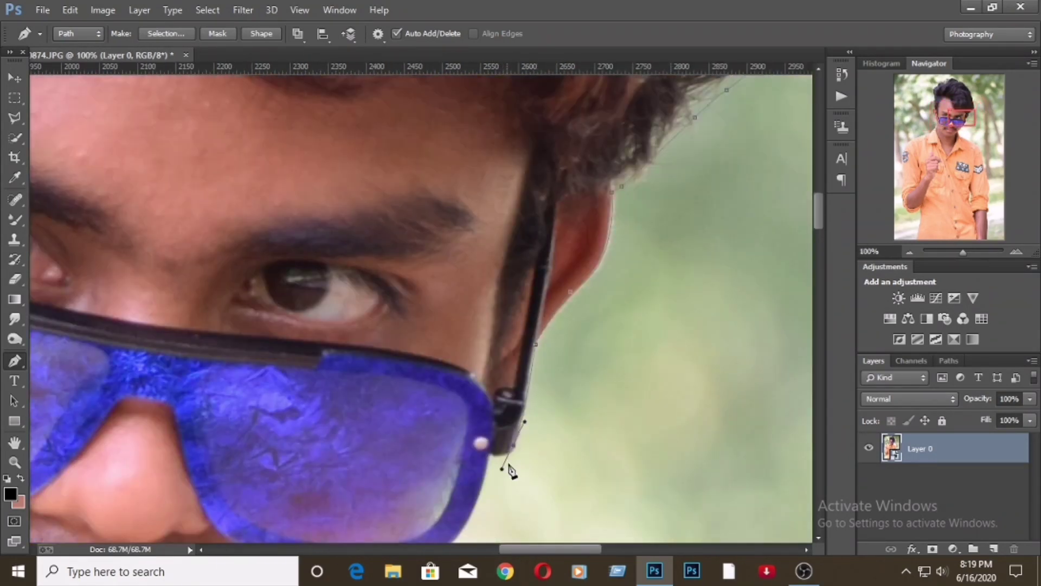
pyautogui.scroll(-1, 456, 431)
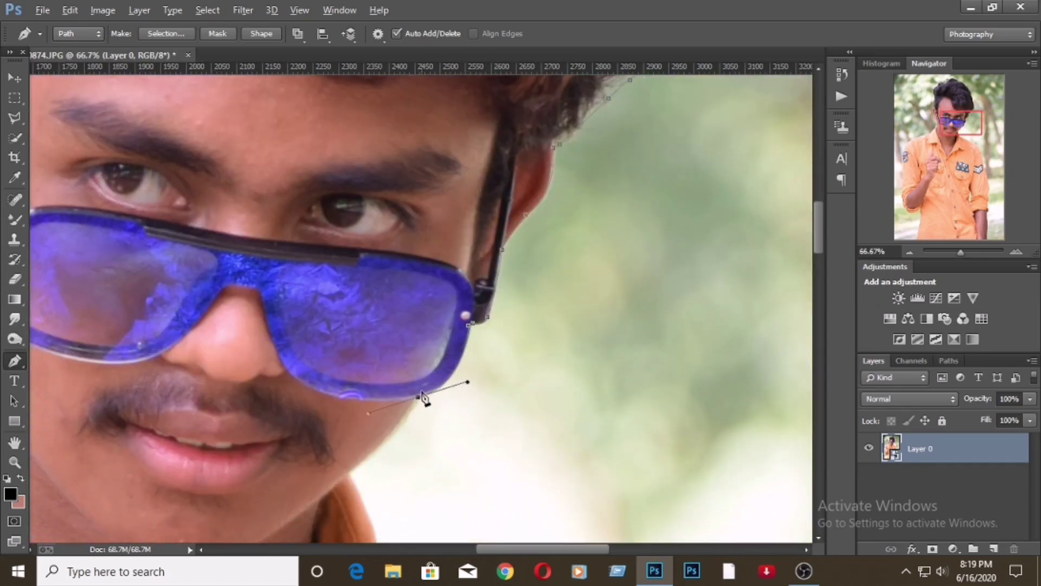
pyautogui.scroll(-3, 353, 483)
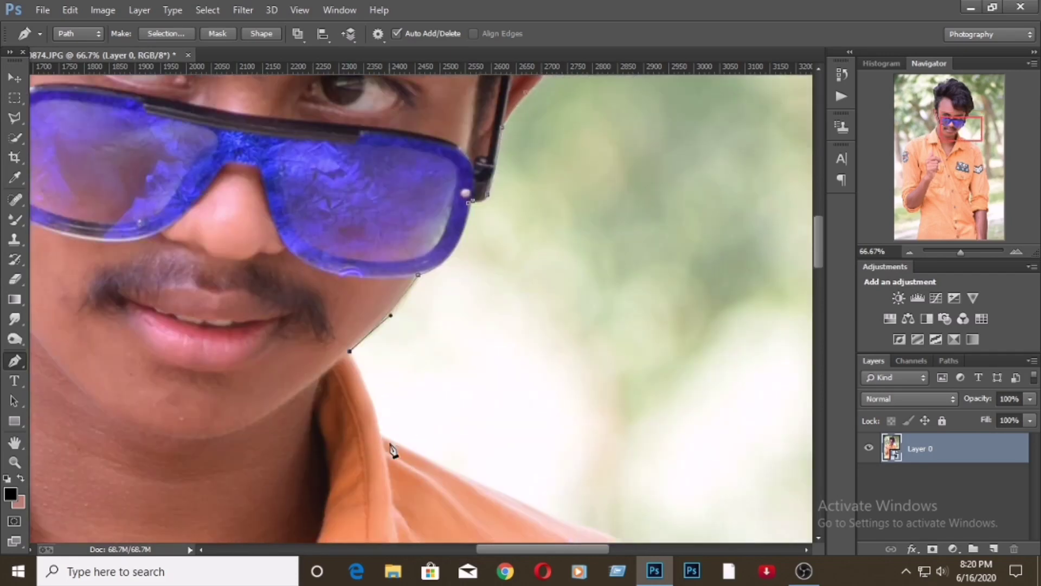
pyautogui.scroll(-3, 383, 442)
pyautogui.moveTo(591, 406); pyautogui.dragTo(622, 418)
pyautogui.hotkey('ctrl', '-')
pyautogui.scroll(-3, 606, 415)
pyautogui.moveTo(697, 418); pyautogui.dragTo(708, 457)
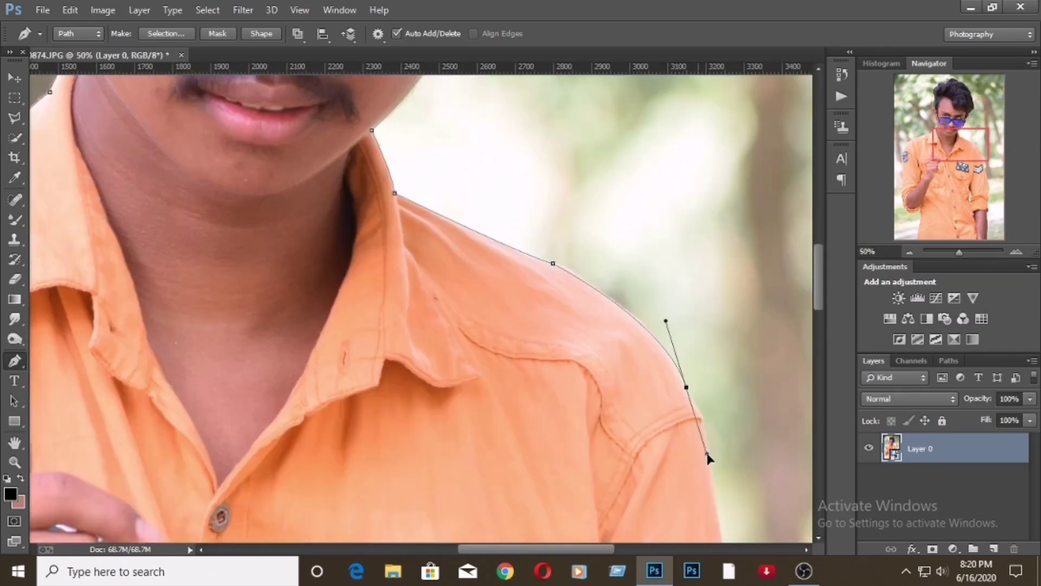
pyautogui.scroll(-1, 709, 458)
pyautogui.scroll(-3, 708, 414)
pyautogui.moveTo(725, 344); pyautogui.dragTo(725, 382)
pyautogui.scroll(-3, 761, 420)
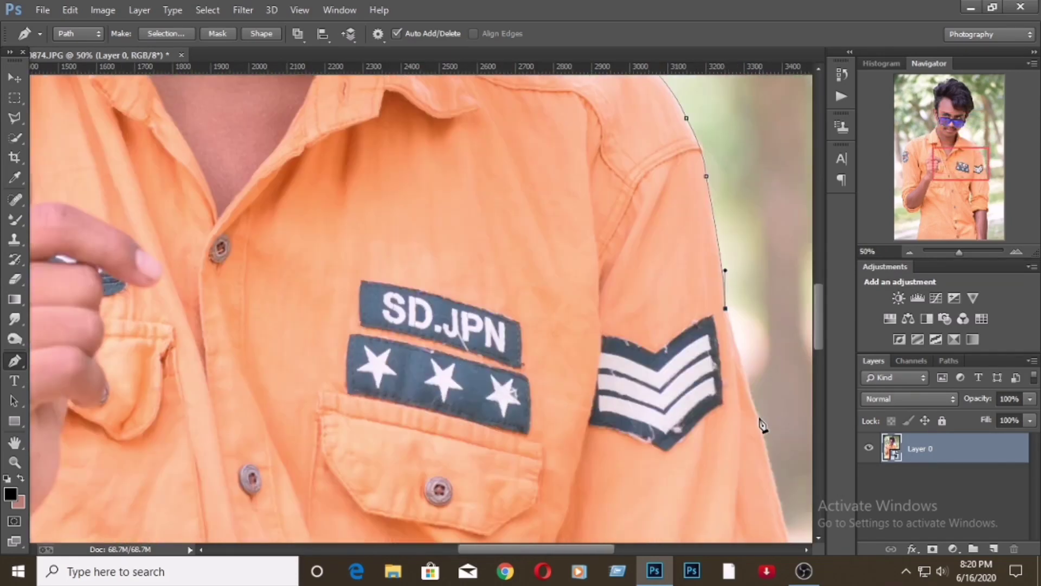
pyautogui.scroll(-7, 762, 431)
pyautogui.hscroll(3, 742, 431)
pyautogui.scroll(-3, 721, 450)
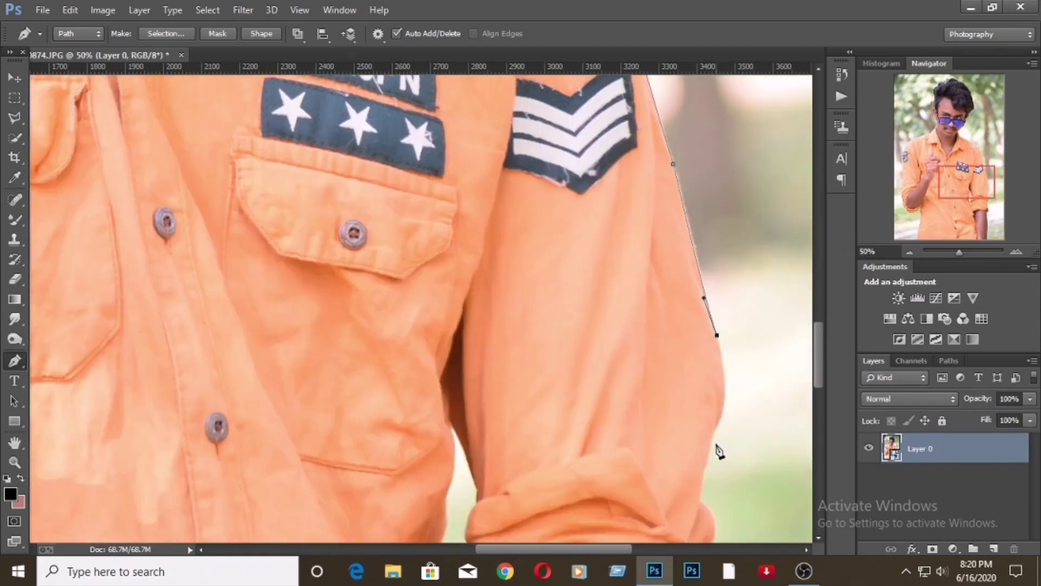
pyautogui.scroll(-3, 713, 447)
# Trace the sleeve and arm-torso gap, closing the path below the photo
pyautogui.click(699, 428)
pyautogui.scroll(-3, 710, 437)
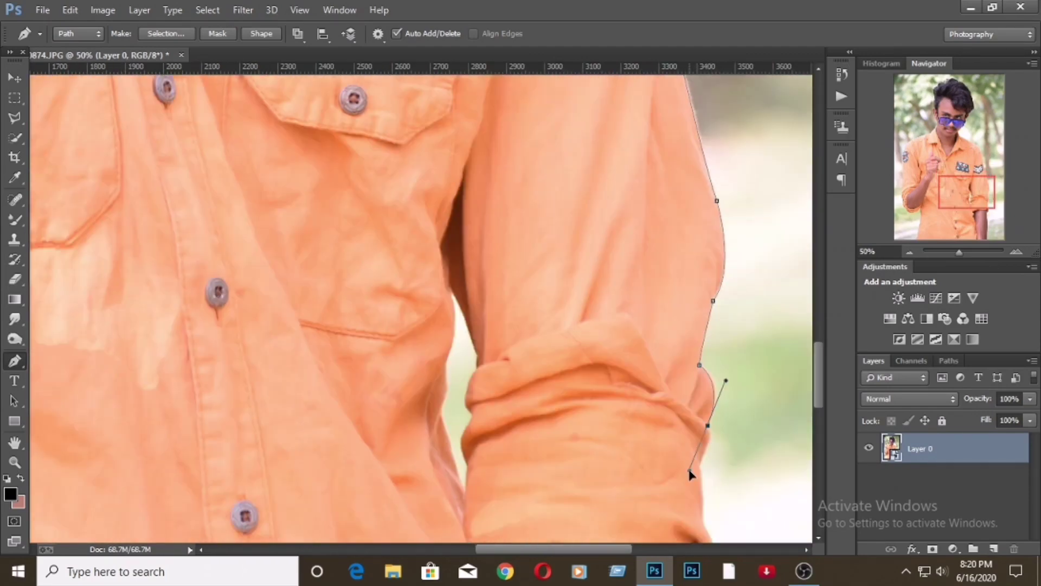
pyautogui.scroll(-5, 691, 467)
pyautogui.moveTo(702, 409); pyautogui.dragTo(699, 437)
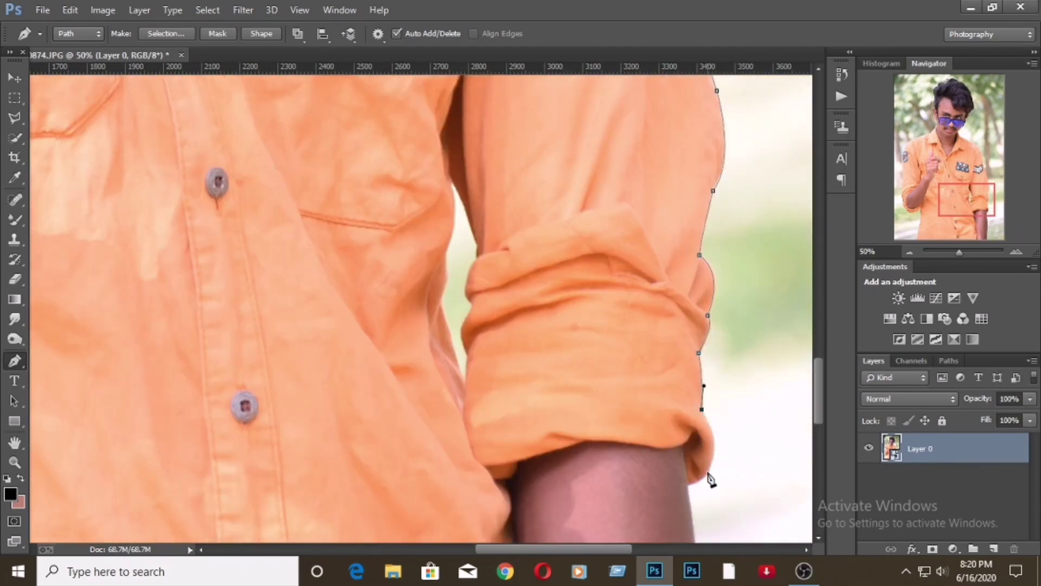
pyautogui.scroll(-8, 713, 458)
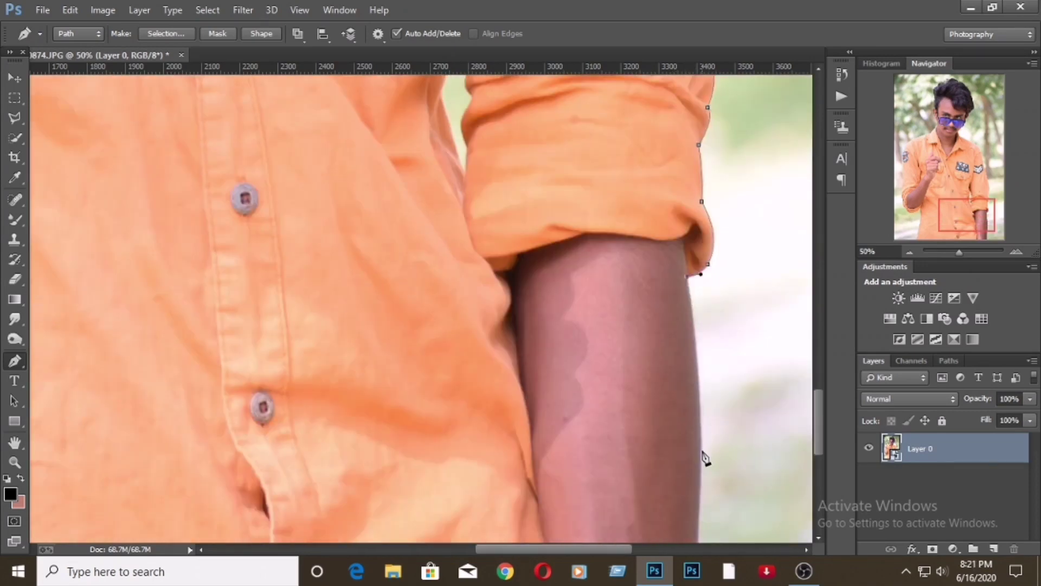
pyautogui.scroll(-5, 703, 467)
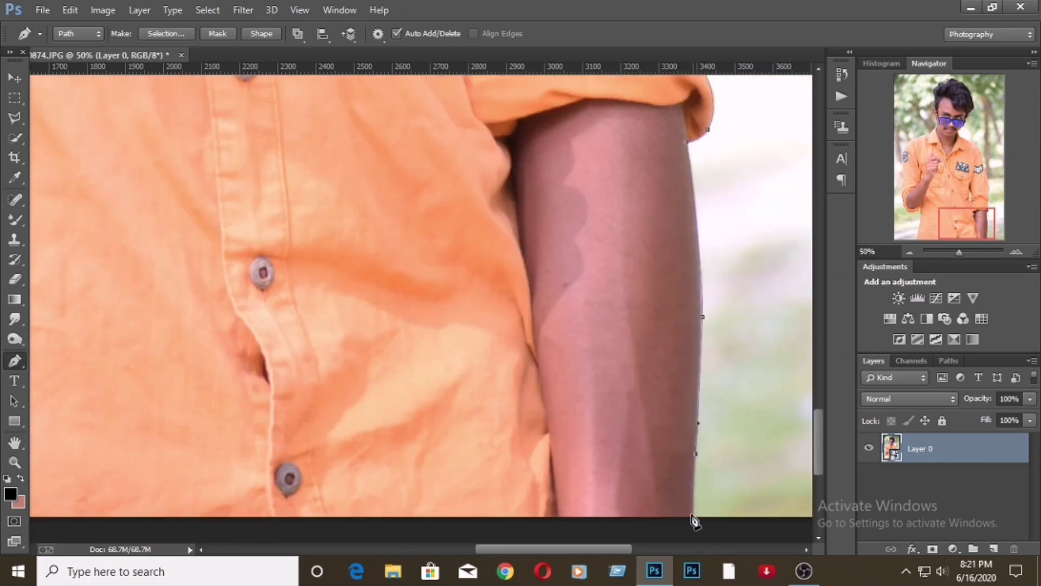
pyautogui.scroll(-2, 695, 531)
pyautogui.moveTo(77, 430); pyautogui.dragTo(339, 281)
pyautogui.scroll(4, 339, 282)
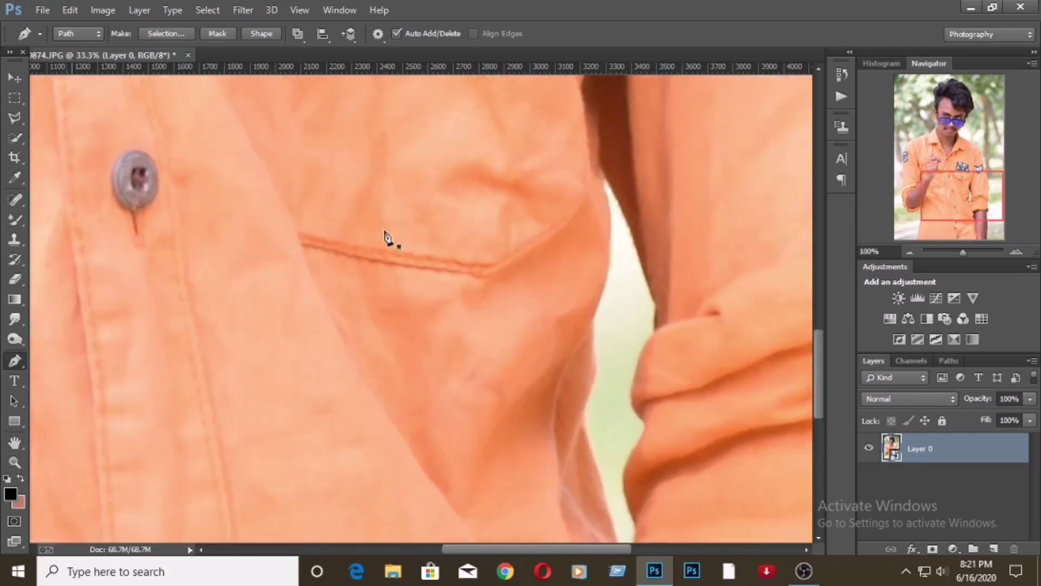
pyautogui.moveTo(686, 401); pyautogui.dragTo(685, 401)
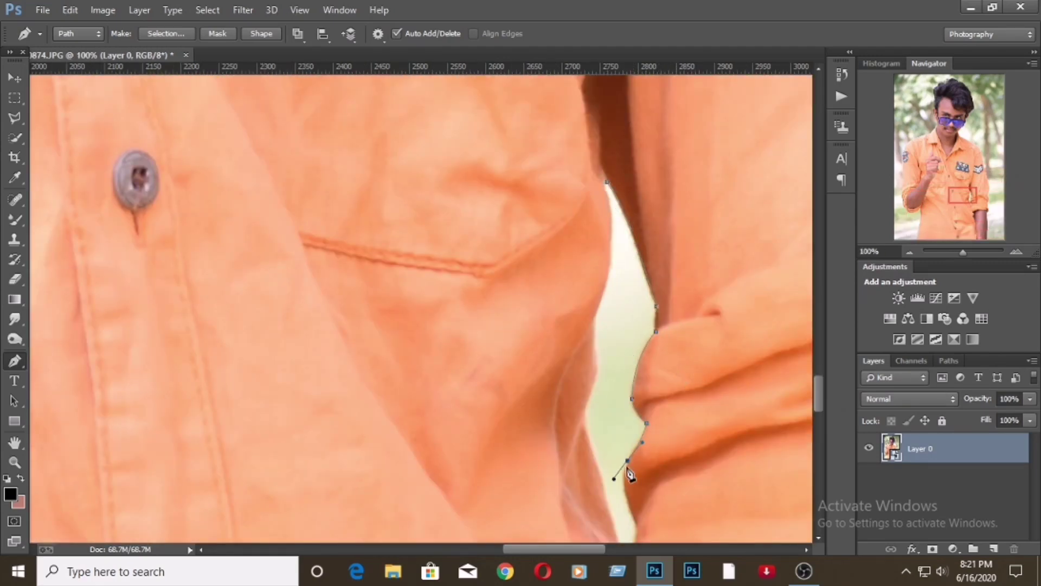
pyautogui.scroll(-2, 629, 474)
pyautogui.moveTo(638, 451); pyautogui.dragTo(662, 491)
pyautogui.scroll(-2, 644, 460)
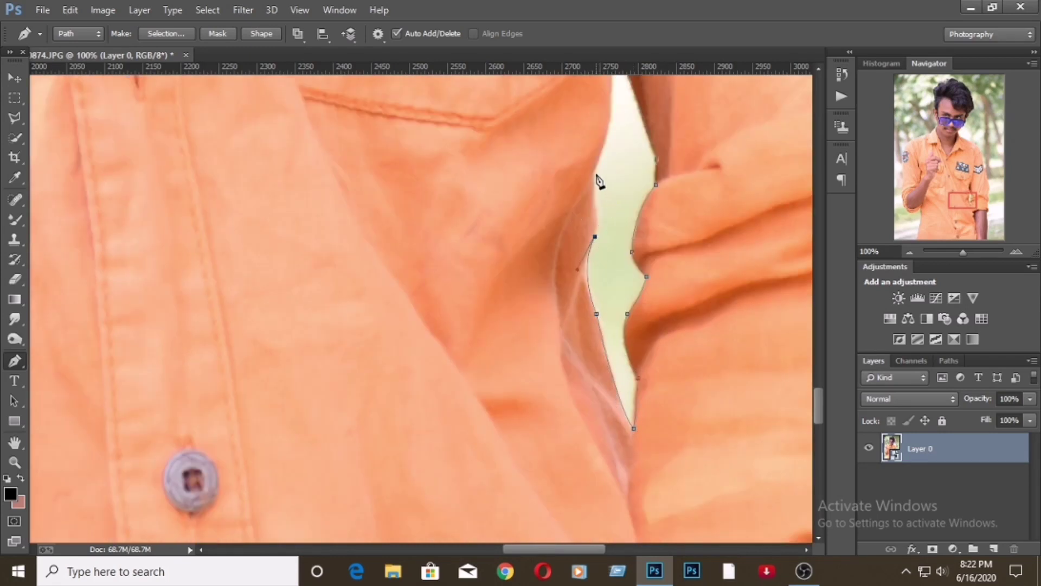
pyautogui.scroll(2, 602, 157)
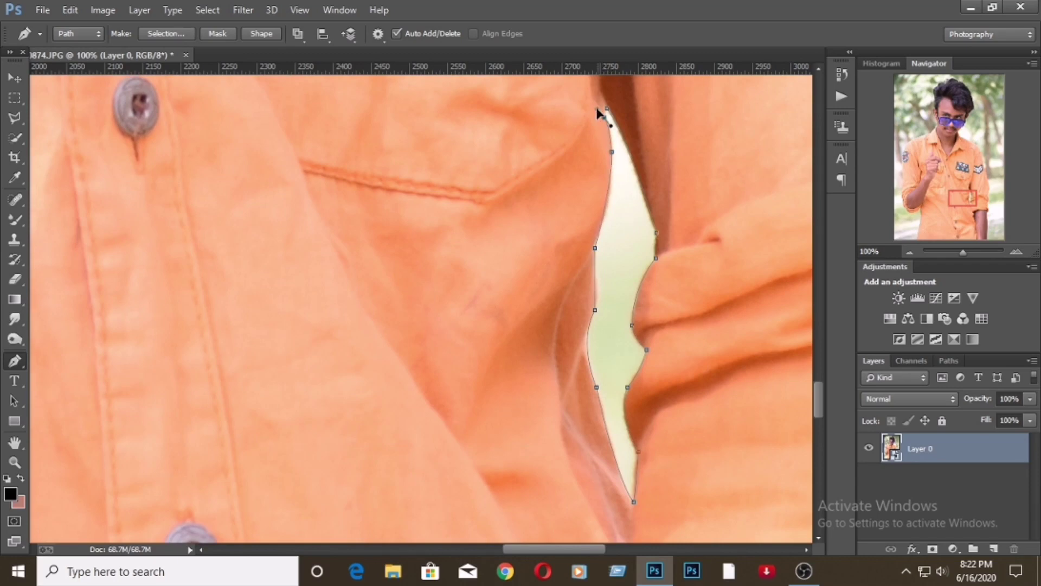
pyautogui.scroll(-2, 655, 210)
pyautogui.scroll(-4, 656, 210)
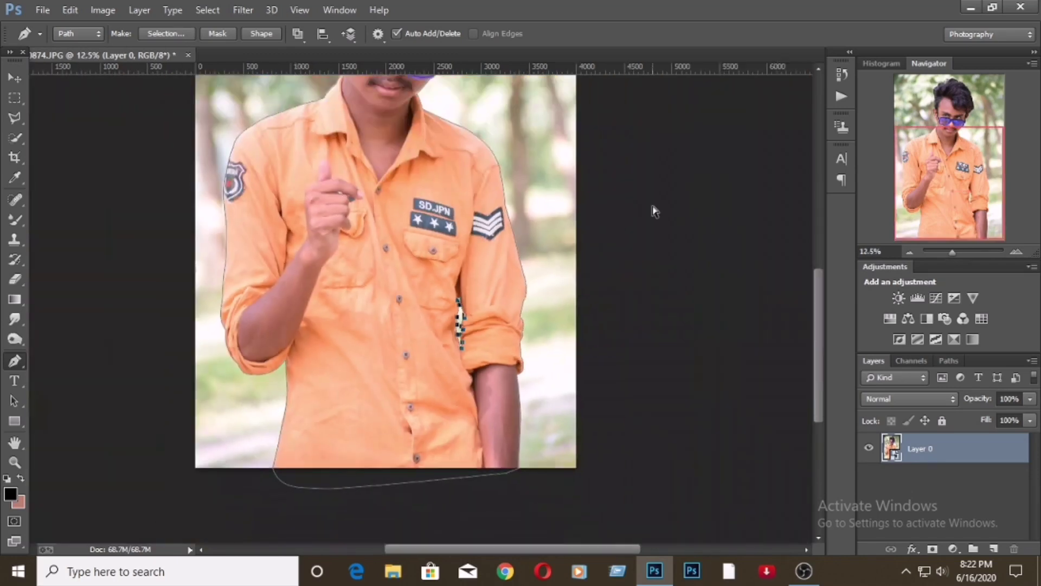
# Save the outline as Path 1 and load it as a selection
pyautogui.click(948, 361)
pyautogui.doubleClick(889, 381)
pyautogui.click(600, 194)
pyautogui.keyDown('ctrl'); pyautogui.click(868, 382); pyautogui.keyUp('ctrl')
pyautogui.press('z')
pyautogui.rightClick(382, 225)
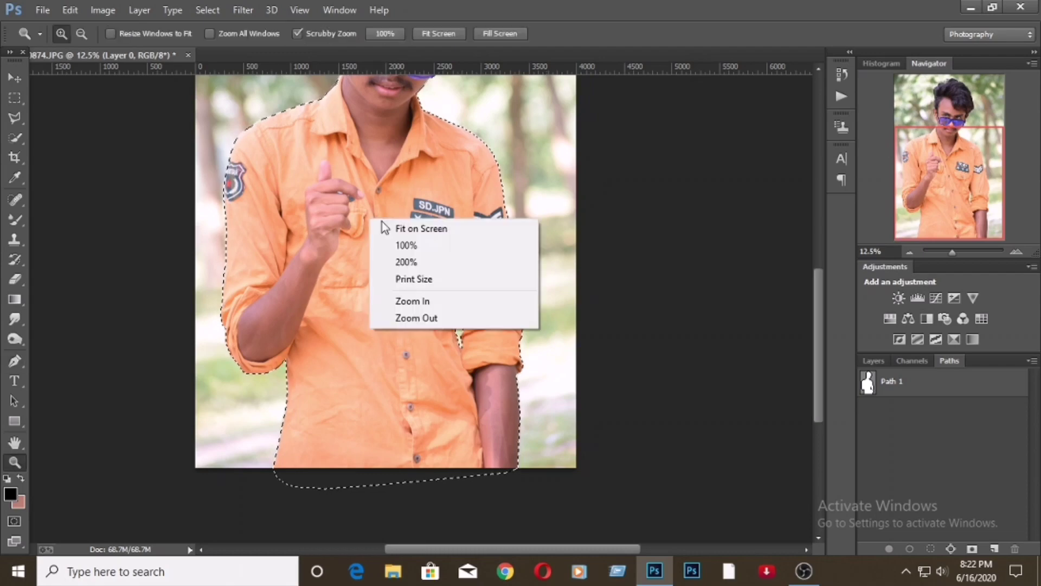
pyautogui.click(383, 228)
# Feather the selection by 2 px and add a layer mask
pyautogui.press('w')
pyautogui.rightClick(466, 232)
pyautogui.click(490, 274)
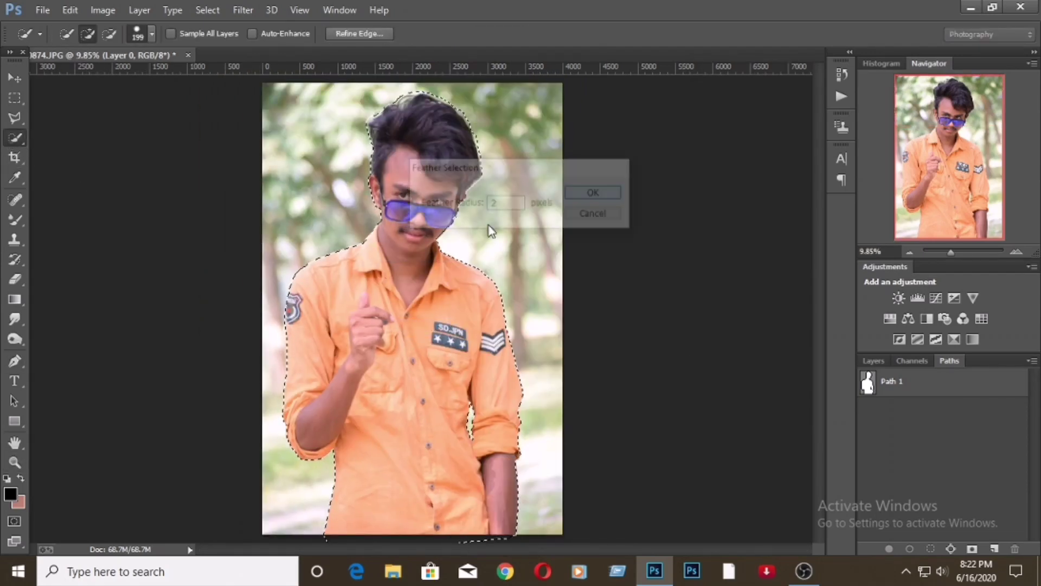
pyautogui.press('Return')
pyautogui.click(873, 361)
pyautogui.click(932, 548)
# Add a #1ee65c green Solid Color fill layer below Layer 0
pyautogui.click(922, 213)
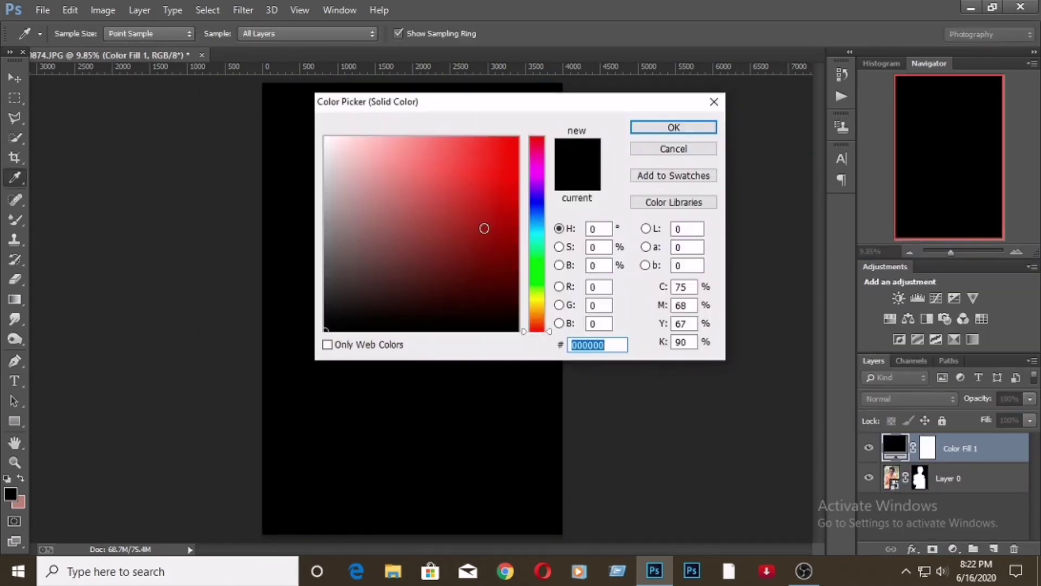
pyautogui.write('1ee65c')
pyautogui.press('Return')
pyautogui.moveTo(949, 477); pyautogui.dragTo(949, 442)
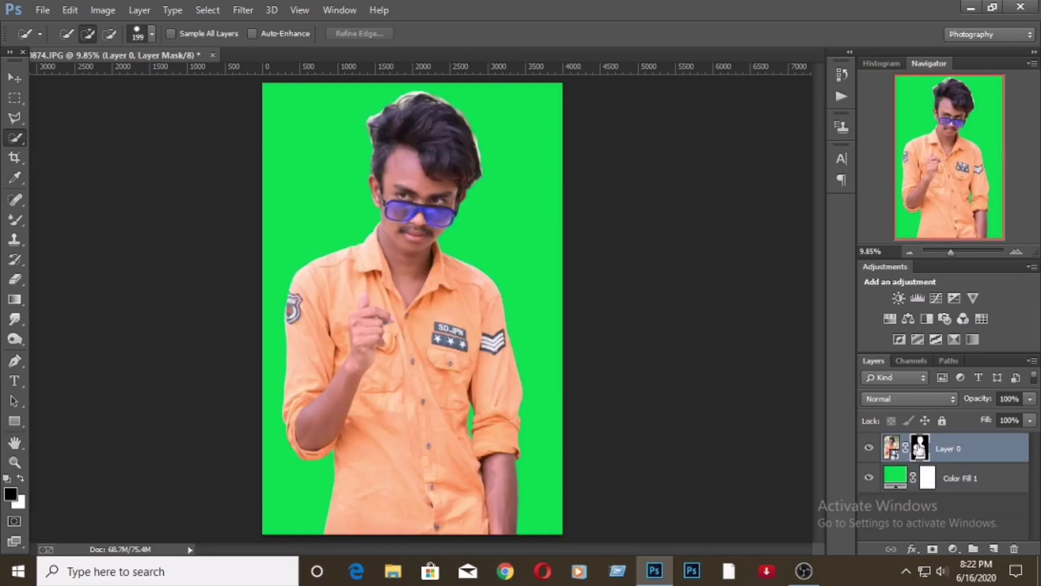
# Zoom in on the head and open Refine Mask with the On White view
pyautogui.press('z')
pyautogui.moveTo(423, 152); pyautogui.dragTo(488, 152)
pyautogui.doubleClick(919, 448)
pyautogui.click(753, 409)
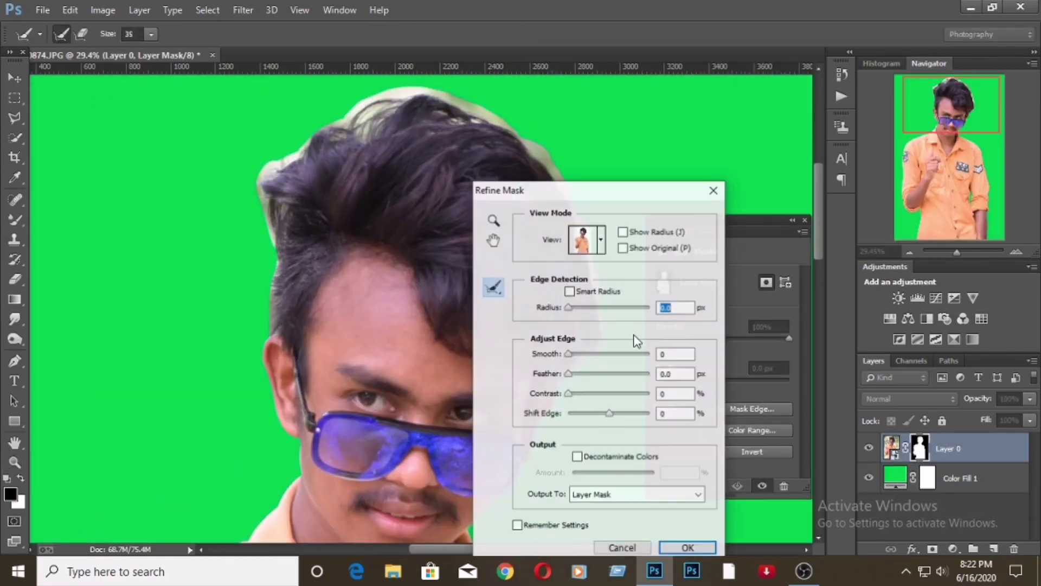
pyautogui.press('w')
pyautogui.moveTo(499, 190); pyautogui.dragTo(711, 212)
pyautogui.press(']')
pyautogui.press(']')
pyautogui.press(']')
# Brush the Refine Radius tool around the hair edges and apply the refinement
pyautogui.moveTo(260, 162)
pyautogui.mouseDown()
pyautogui.moveTo(271, 306)
pyautogui.moveTo(272, 175)
pyautogui.mouseUp()
pyautogui.moveTo(325, 124); pyautogui.dragTo(569, 383)
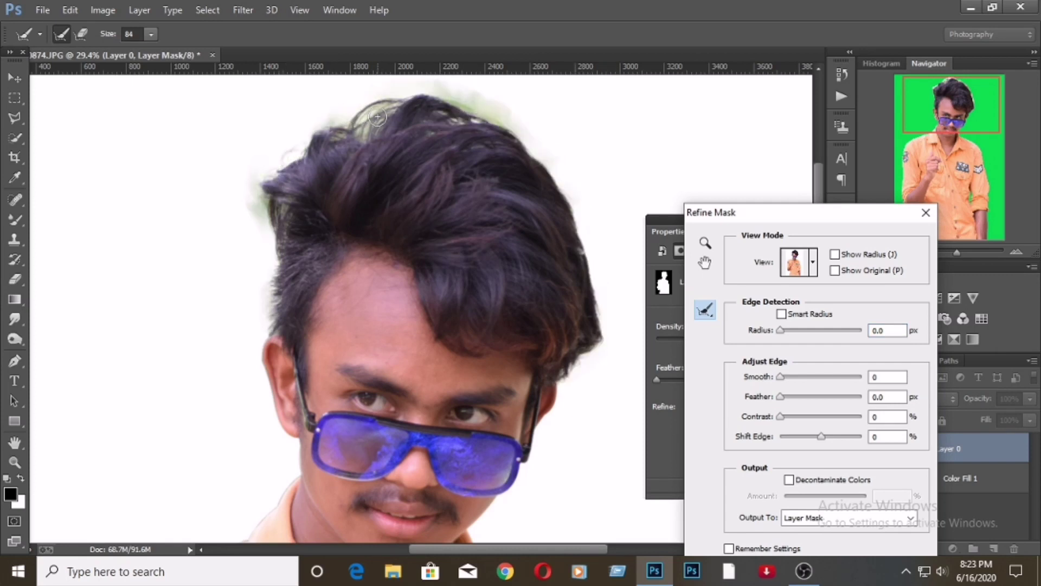
pyautogui.moveTo(378, 116); pyautogui.dragTo(340, 150)
pyautogui.moveTo(435, 95); pyautogui.dragTo(574, 307)
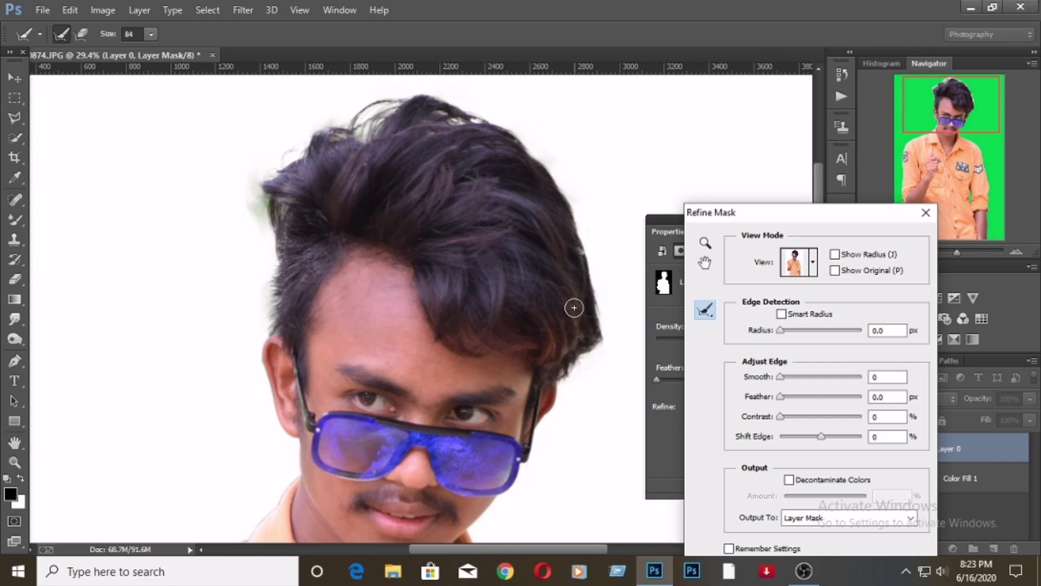
pyautogui.moveTo(263, 226); pyautogui.dragTo(251, 186)
pyautogui.moveTo(811, 220); pyautogui.dragTo(668, 174)
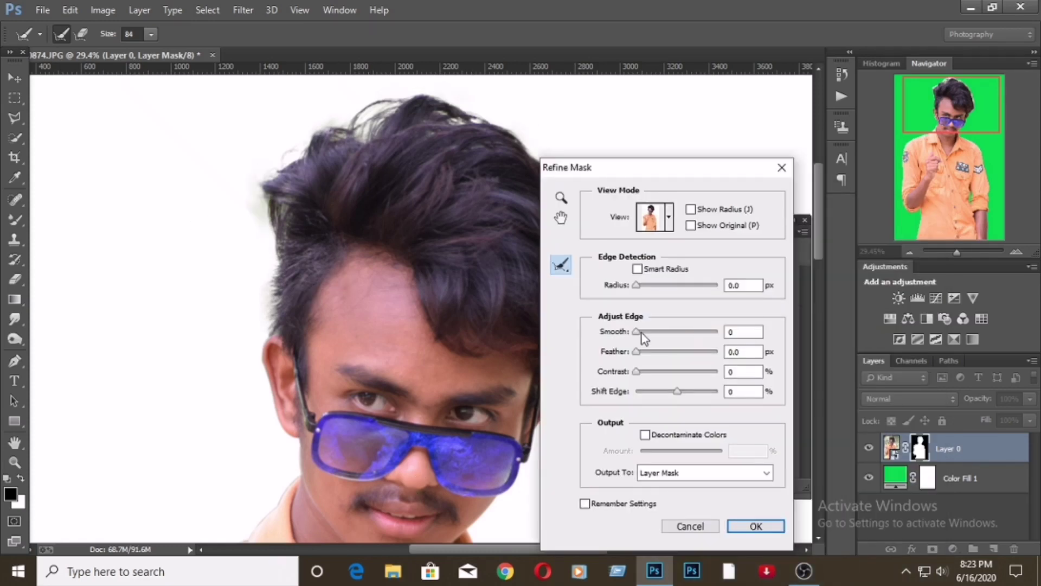
pyautogui.click(770, 527)
# Zoom in on the face and set the Burn tool's range to Midtones
pyautogui.press('z')
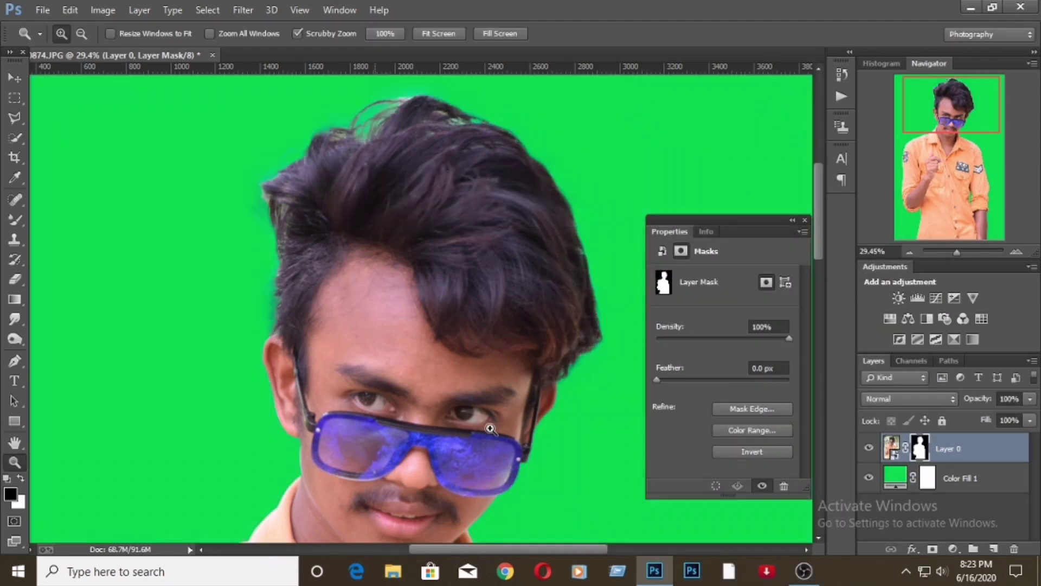
pyautogui.rightClick(386, 237)
pyautogui.click(418, 246)
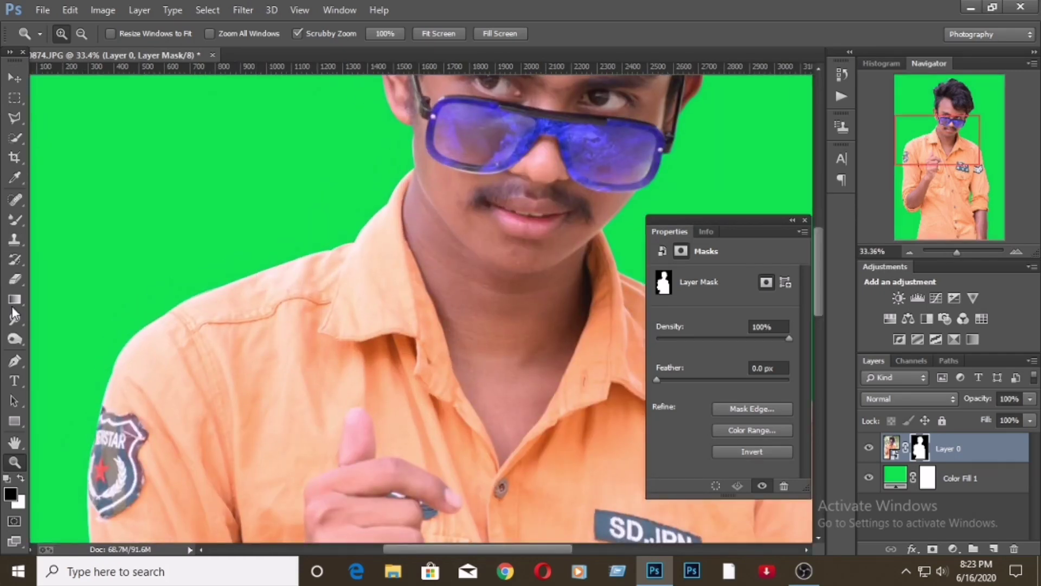
pyautogui.press('o')
pyautogui.scroll(3, 360, 144)
pyautogui.scroll(3, 374, 253)
pyautogui.scroll(2, 375, 254)
pyautogui.click(185, 34)
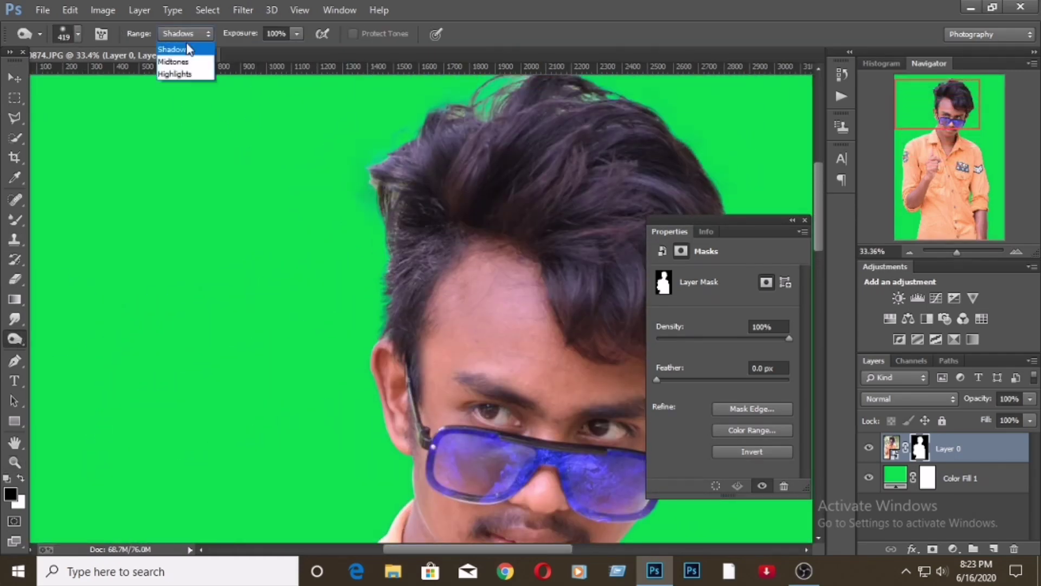
pyautogui.click(174, 58)
# Burn the mask fringe along the top of the hair, resizing the brush from 75 to 146
pyautogui.rightClick(390, 142)
pyautogui.click(495, 183)
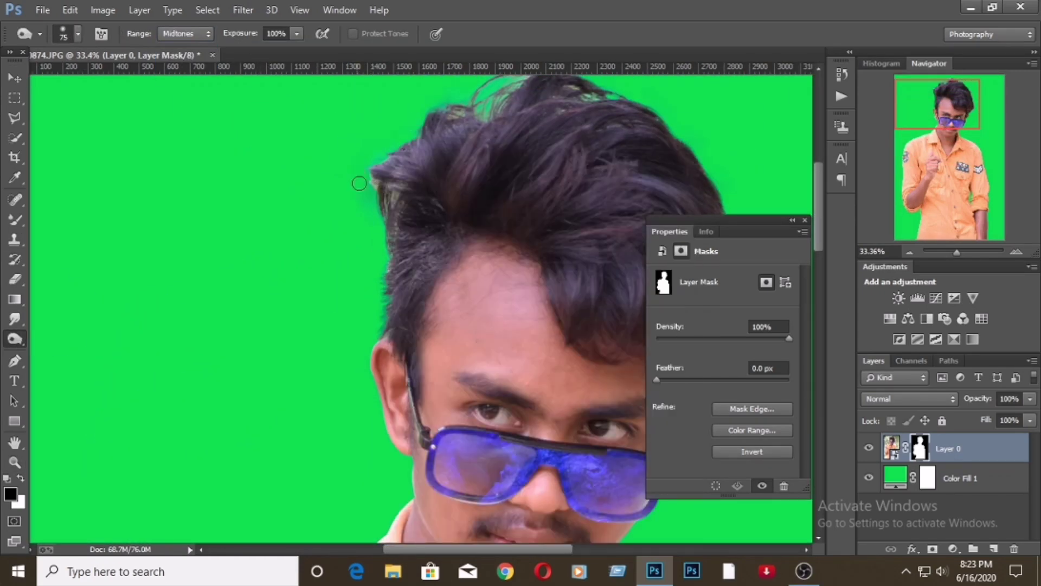
pyautogui.scroll(2, 380, 232)
pyautogui.hscroll(5, 621, 162)
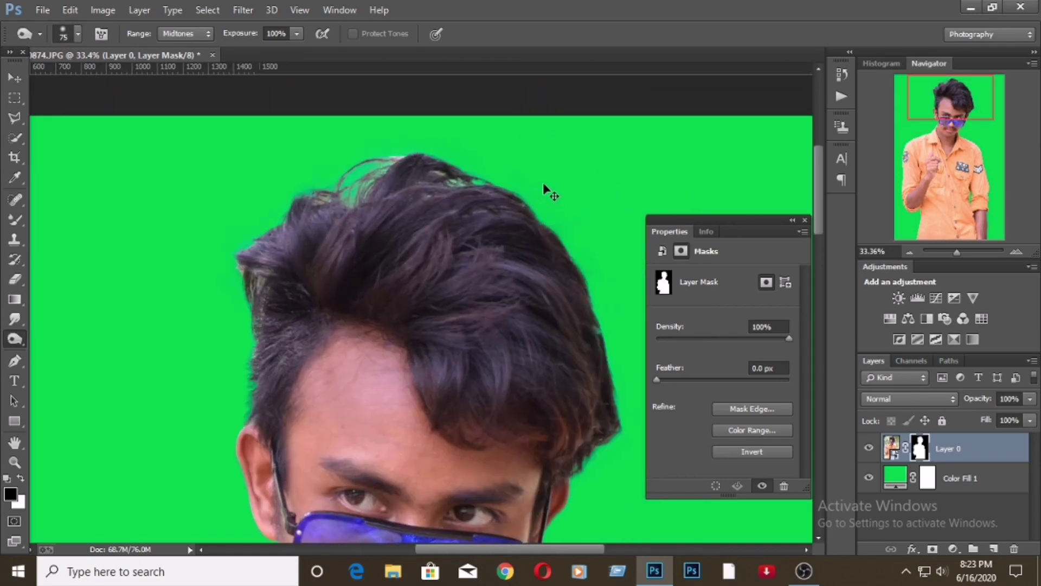
pyautogui.rightClick(548, 149)
pyautogui.moveTo(688, 167); pyautogui.dragTo(716, 167)
pyautogui.click(431, 202)
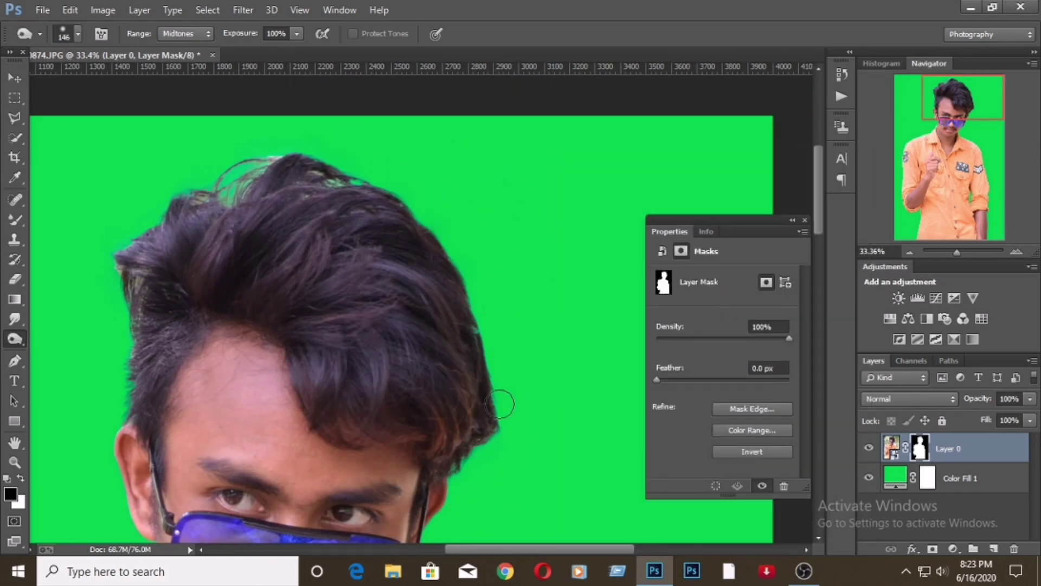
pyautogui.scroll(-5, 499, 404)
# Set burning to Shadows and tighten the mask along the shirt edge at the shoulder
pyautogui.hotkey('alt', 'shift', 's')
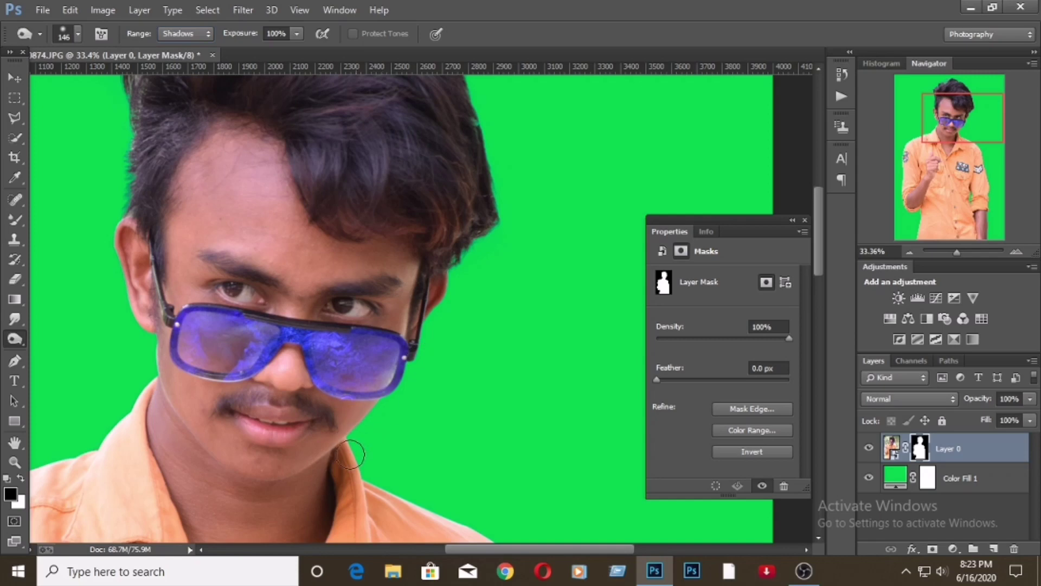
pyautogui.scroll(-4, 416, 363)
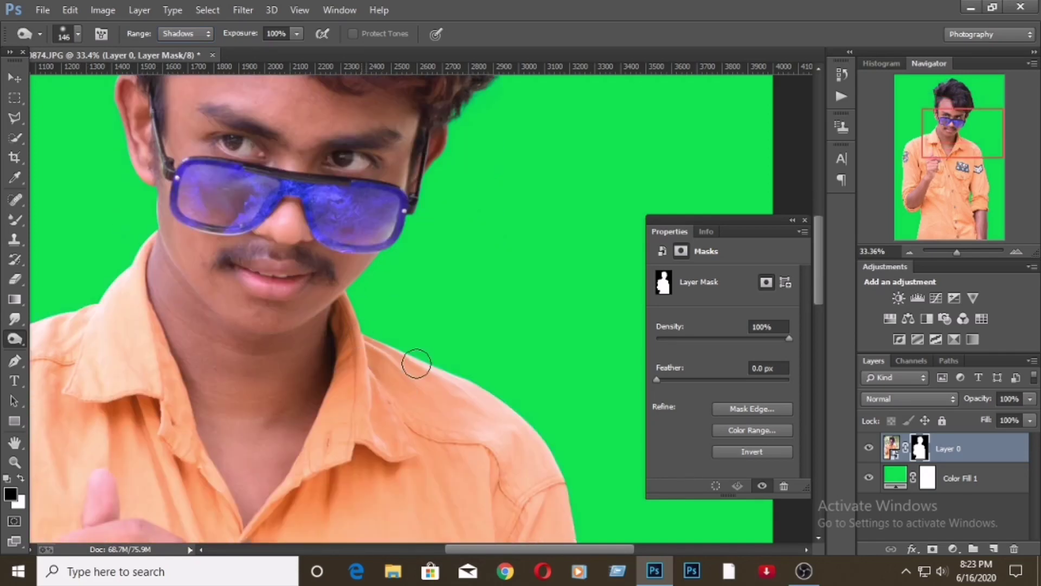
pyautogui.scroll(-5, 597, 494)
pyautogui.scroll(-3, 618, 461)
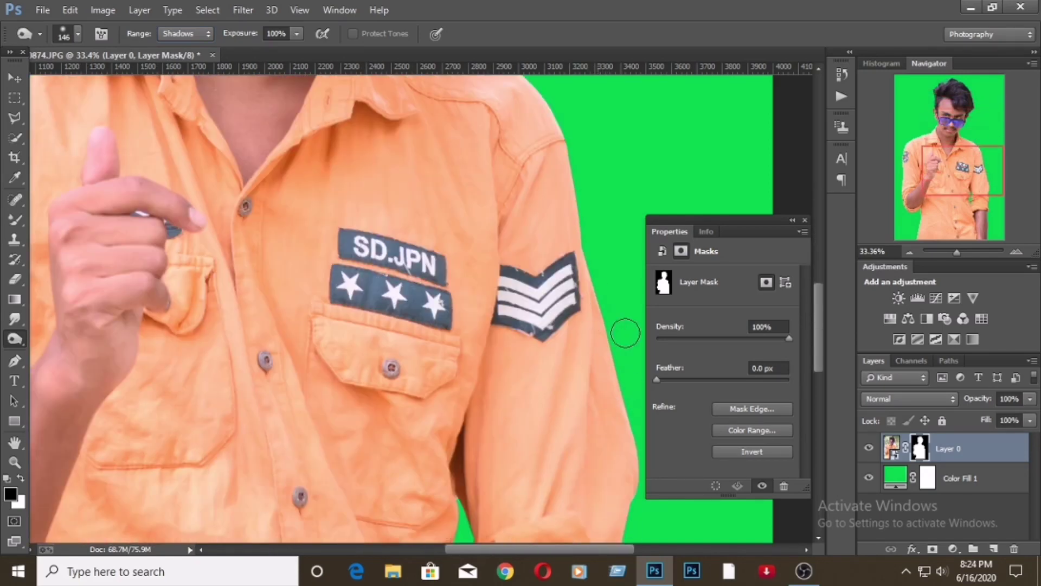
pyautogui.scroll(-3, 618, 466)
pyautogui.scroll(-2, 613, 461)
pyautogui.scroll(-2, 613, 461)
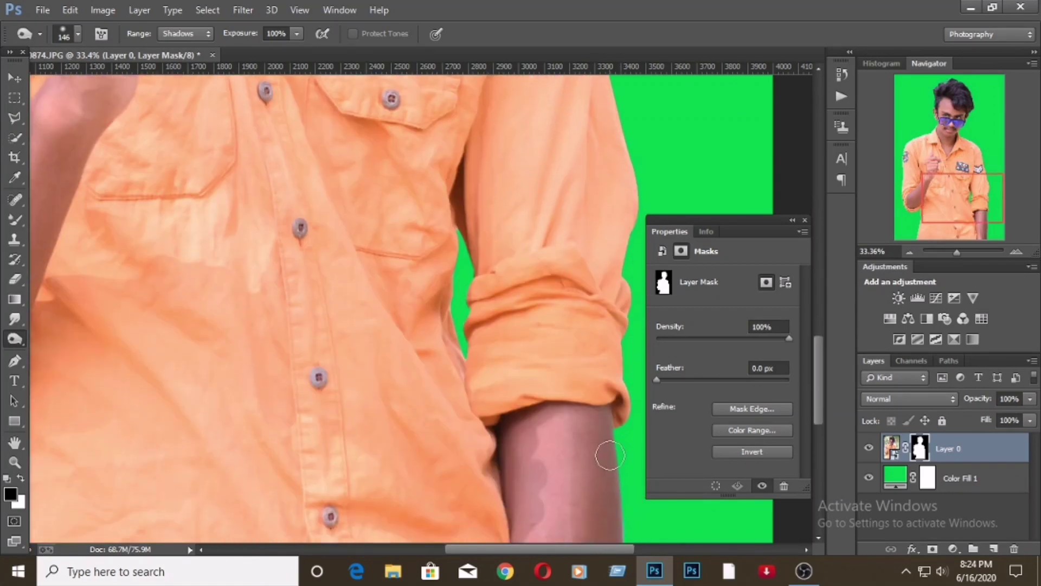
pyautogui.scroll(-2, 618, 467)
pyautogui.scroll(-3, 487, 318)
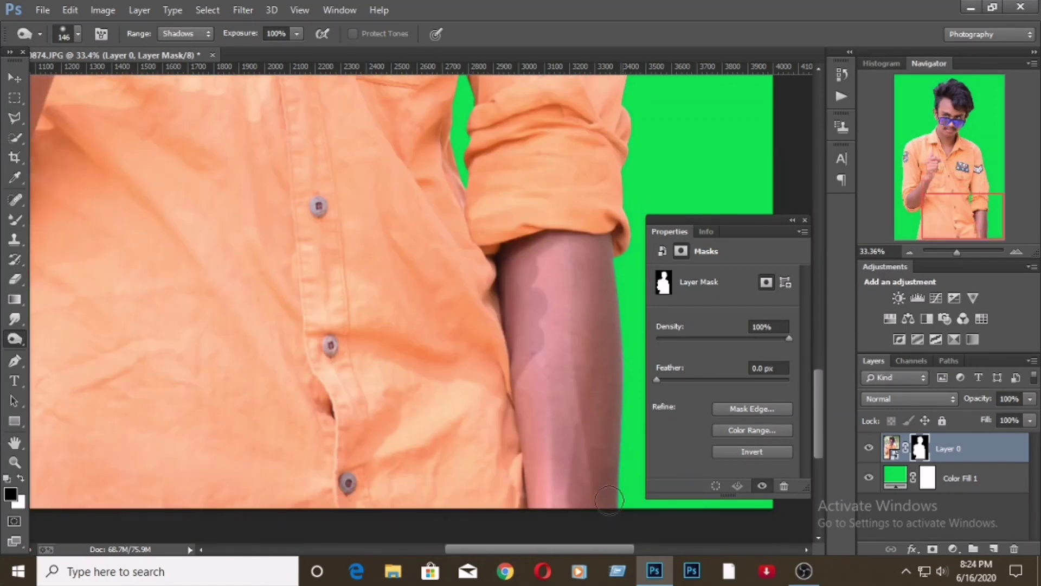
pyautogui.hscroll(-5, 169, 305)
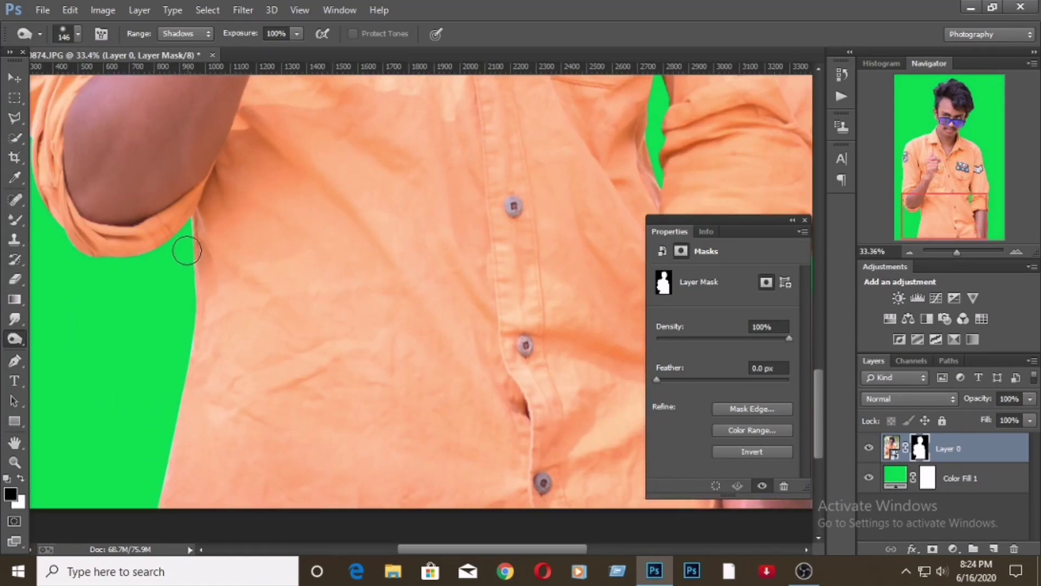
pyautogui.hscroll(-2, 183, 217)
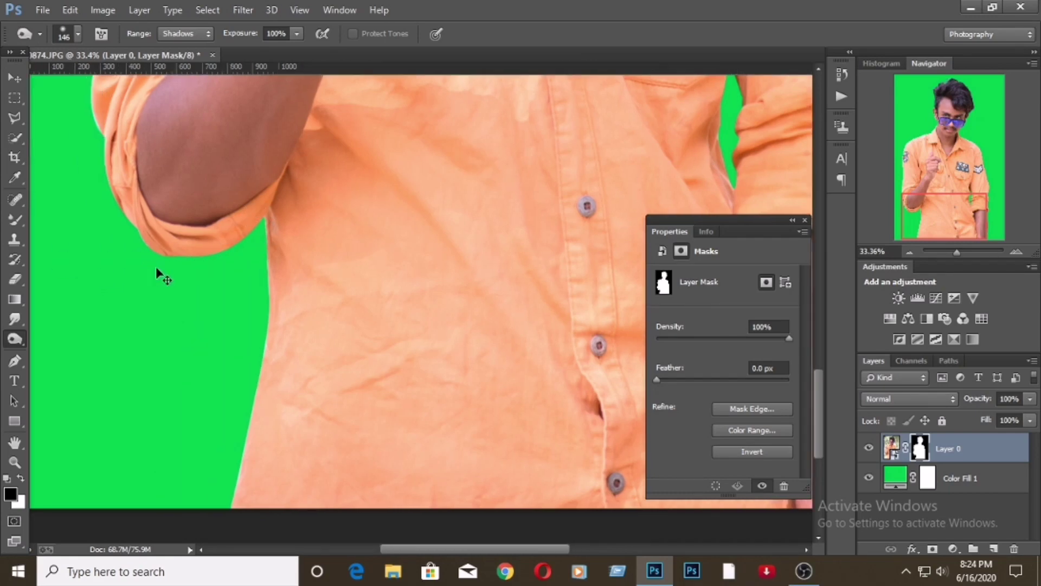
pyautogui.hscroll(-2, 158, 274)
pyautogui.scroll(2, 162, 279)
pyautogui.scroll(3, 163, 279)
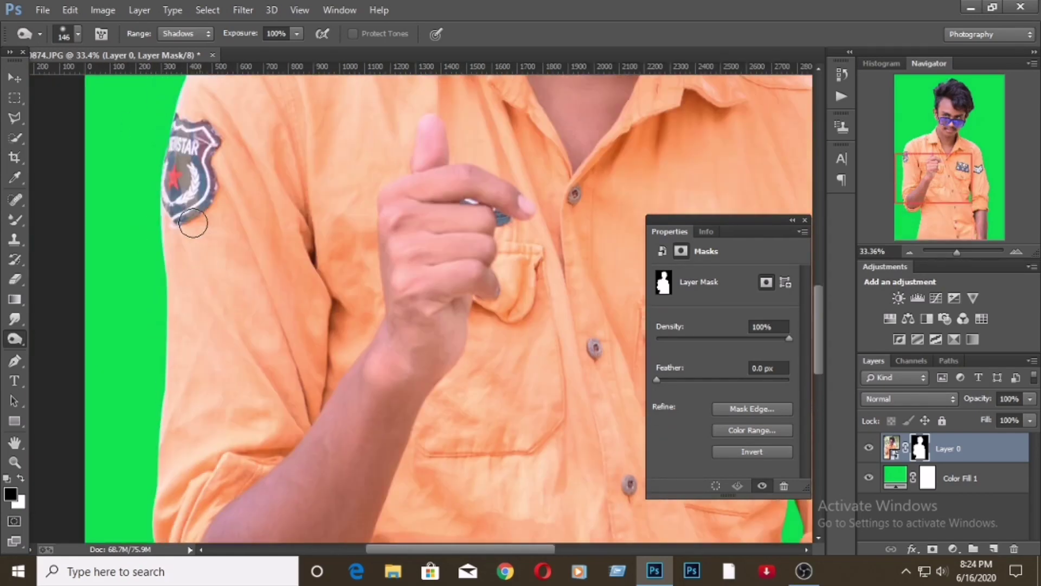
pyautogui.scroll(3, 168, 377)
pyautogui.moveTo(248, 165); pyautogui.dragTo(228, 186)
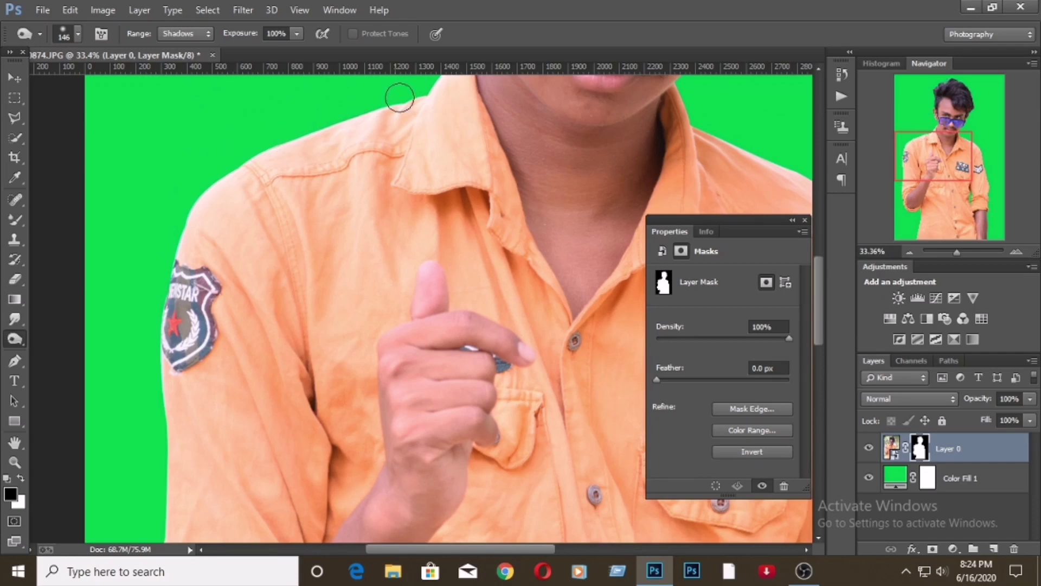
pyautogui.scroll(3, 429, 110)
# Fit the image on screen, then scale the person to about three quarters and shift him left
pyautogui.press('z')
pyautogui.rightClick(460, 196)
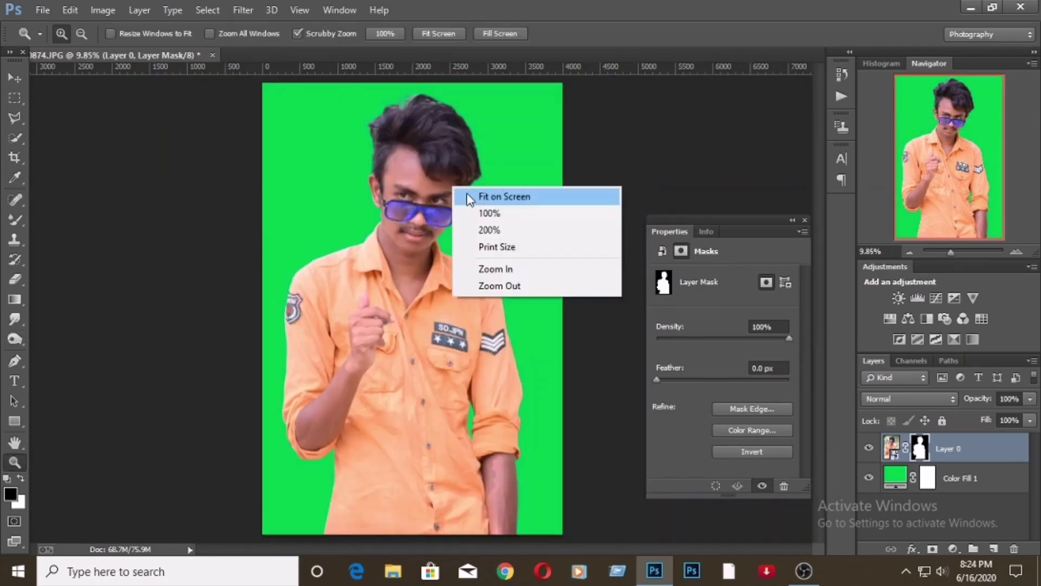
pyautogui.click(475, 196)
pyautogui.hotkey('ctrl', 't')
pyautogui.moveTo(262, 83); pyautogui.dragTo(340, 198)
pyautogui.moveTo(456, 282); pyautogui.dragTo(417, 282)
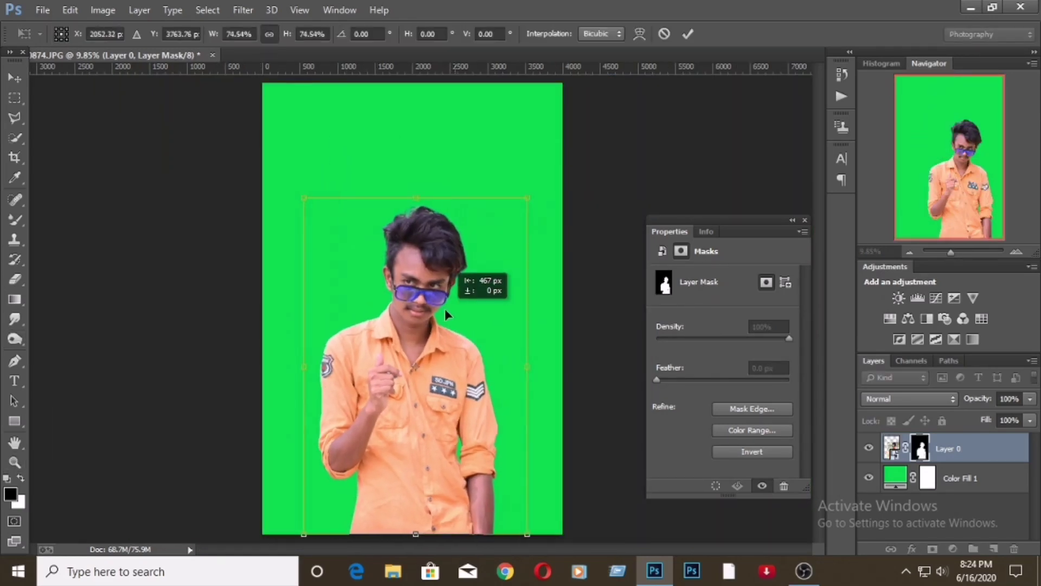
pyautogui.click(688, 33)
# Open the office interior photo, bring it into the portrait and enlarge it over the canvas
pyautogui.click(43, 9)
pyautogui.click(59, 35)
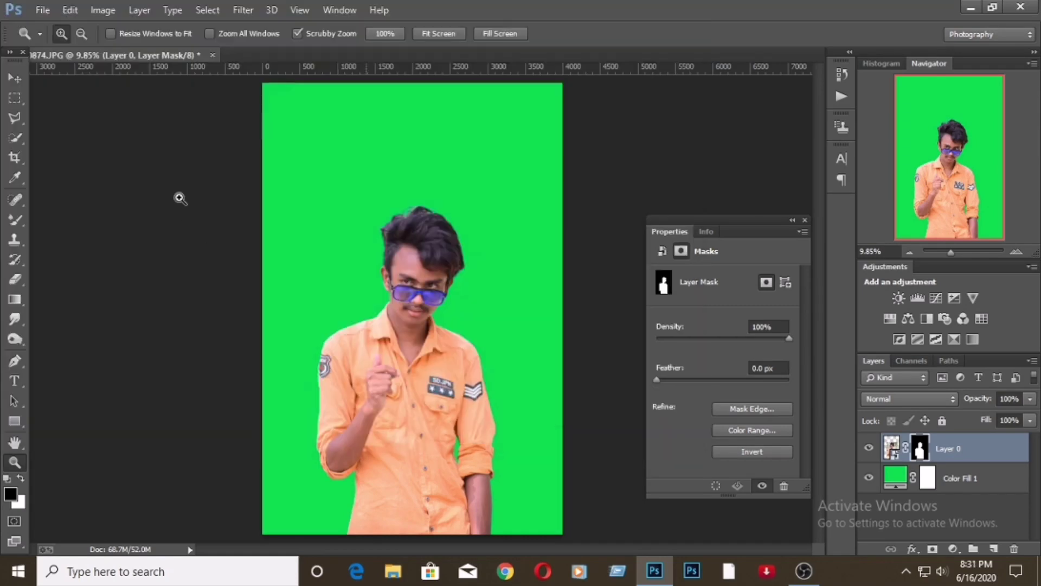
pyautogui.press('v')
pyautogui.moveTo(162, 271); pyautogui.dragTo(437, 250)
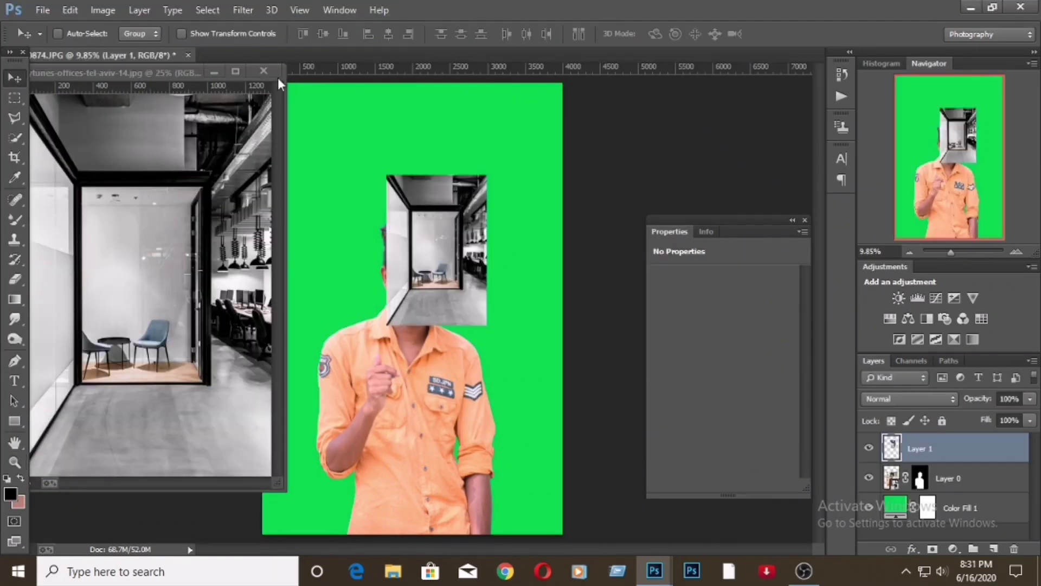
pyautogui.hotkey('ctrl', 't')
pyautogui.moveTo(487, 326); pyautogui.dragTo(581, 524)
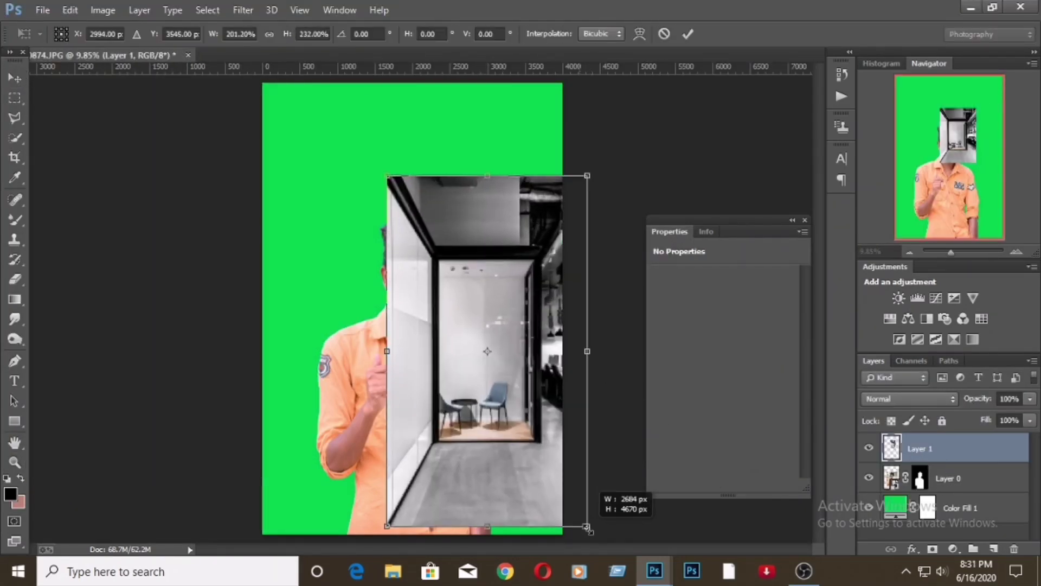
pyautogui.moveTo(386, 204); pyautogui.dragTo(263, 83)
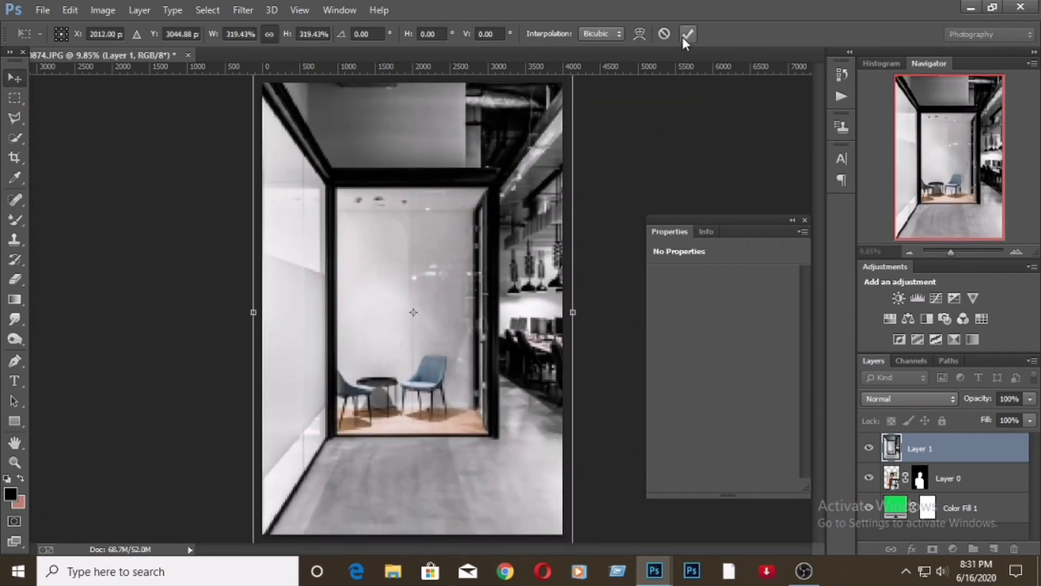
pyautogui.click(688, 34)
# Stack the person above the office photo and enlarge the photo beyond the canvas
pyautogui.moveTo(949, 478); pyautogui.dragTo(949, 442)
pyautogui.moveTo(520, 344)
pyautogui.mouseDown()
pyautogui.moveTo(520, 379)
pyautogui.moveTo(519, 331)
pyautogui.mouseUp()
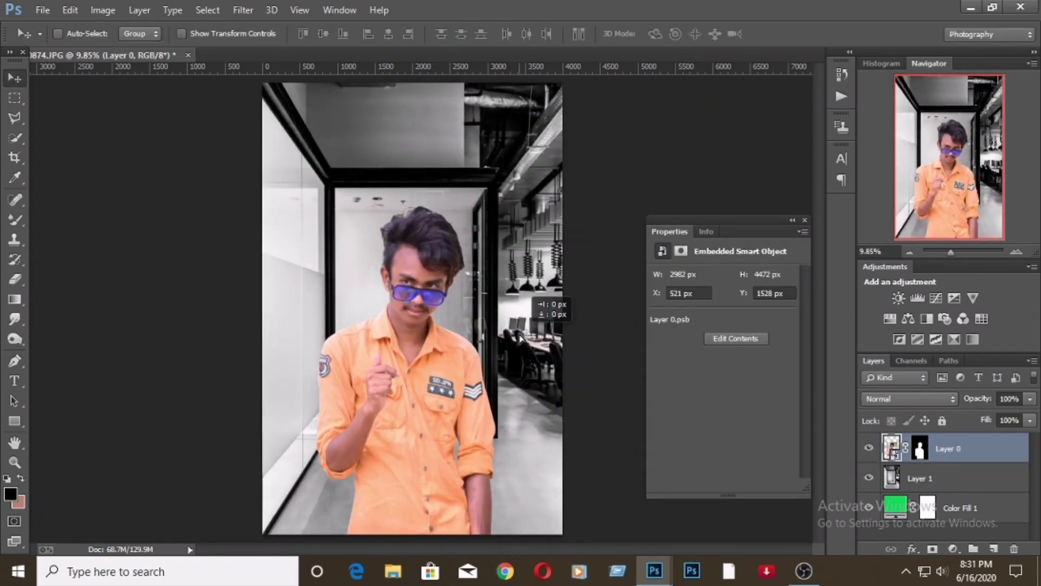
pyautogui.click(949, 478)
pyautogui.hotkey('ctrl', 't')
pyautogui.moveTo(503, 228); pyautogui.dragTo(503, 259)
pyautogui.hotkey('ctrl', '-')
pyautogui.hotkey('ctrl', '-')
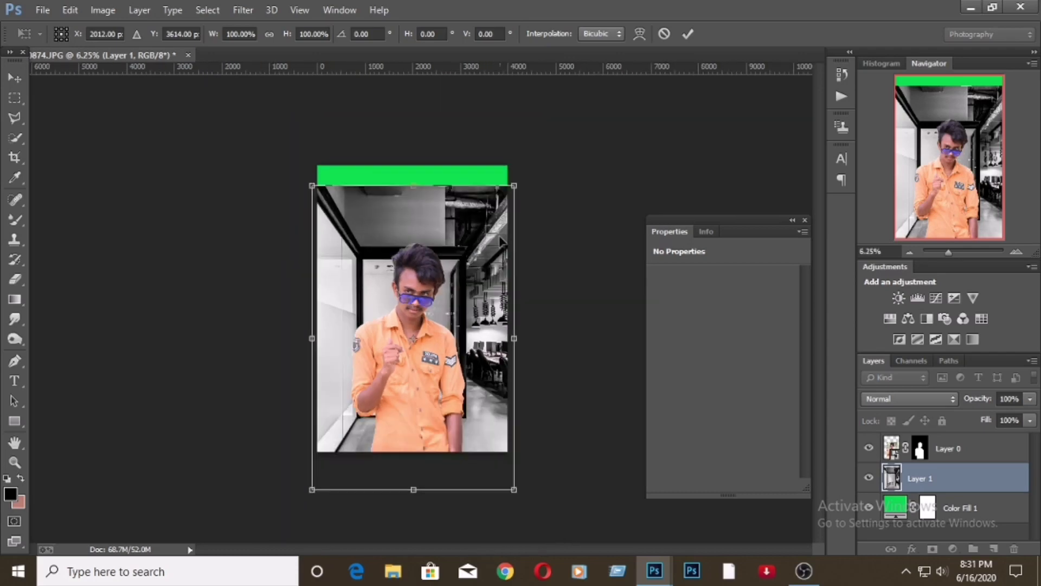
pyautogui.moveTo(515, 193); pyautogui.dragTo(632, 69)
pyautogui.moveTo(592, 144)
pyautogui.mouseDown()
pyautogui.moveTo(457, 295)
pyautogui.moveTo(463, 258)
pyautogui.mouseUp()
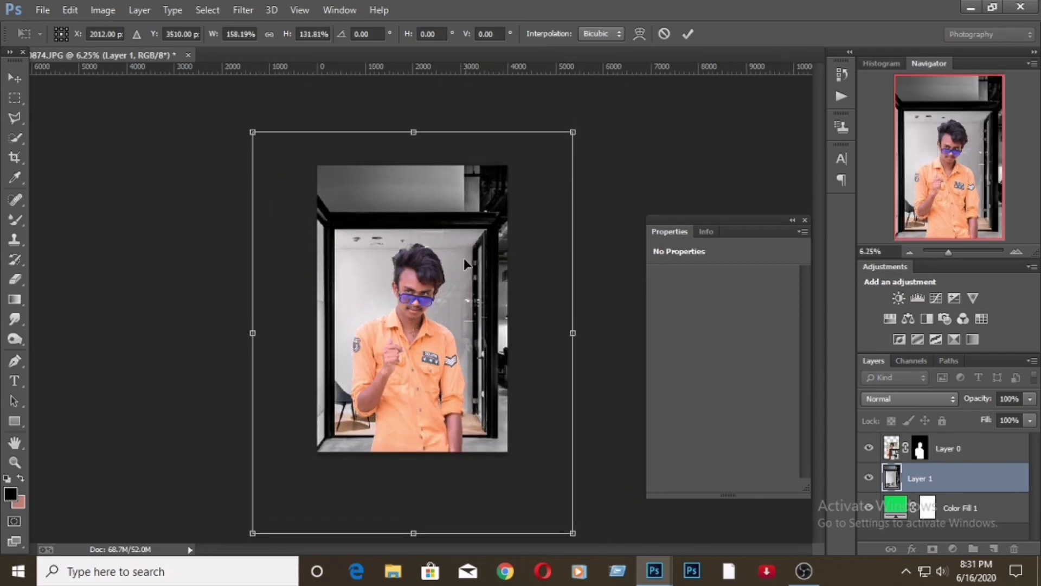
pyautogui.click(687, 33)
# Hide the first office photo, then bring in a second one enlarged to cover the green
pyautogui.click(869, 478)
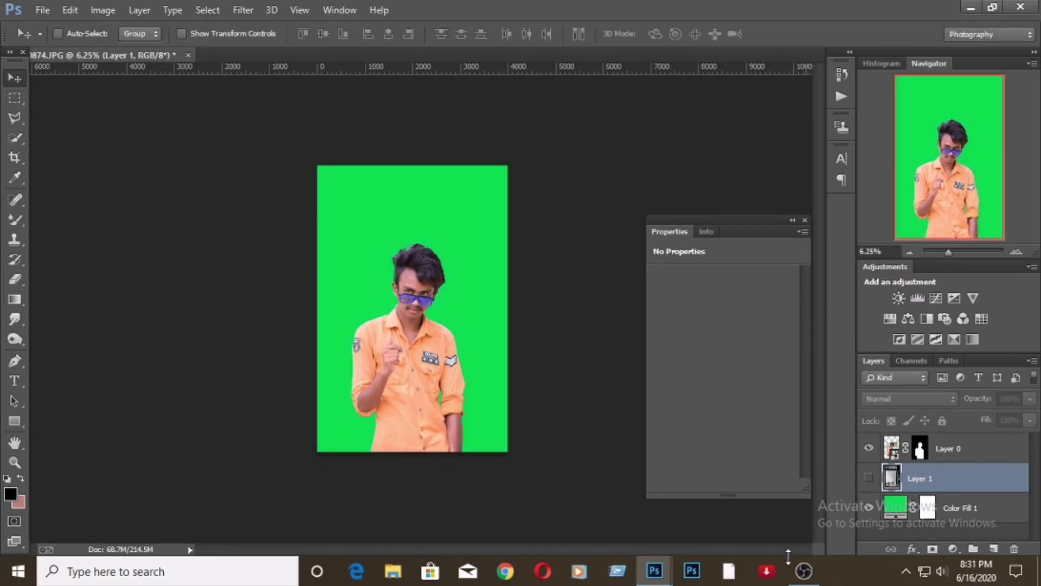
pyautogui.click(691, 571)
pyautogui.click(737, 501)
pyautogui.moveTo(162, 298); pyautogui.dragTo(379, 277)
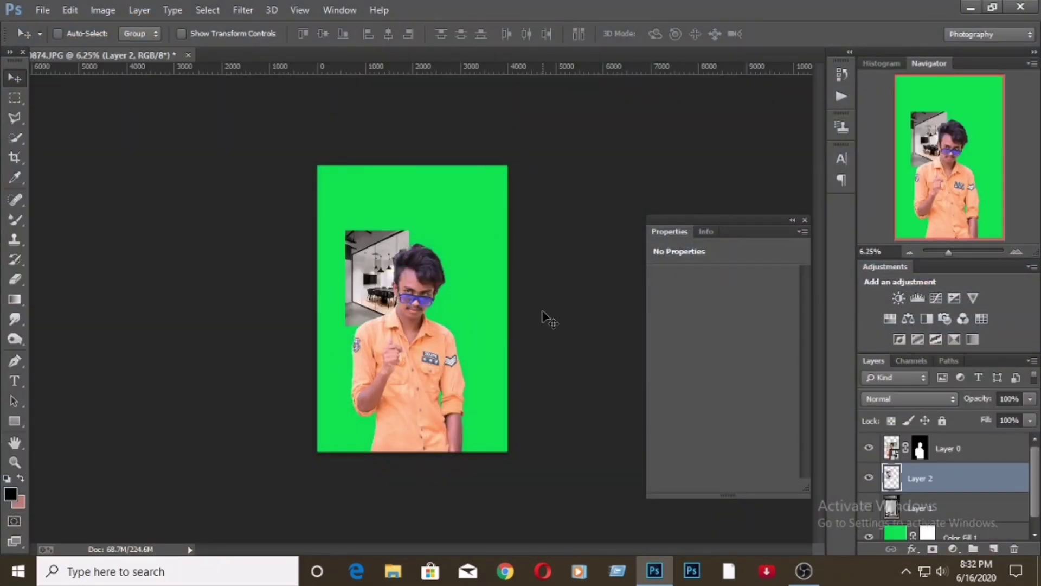
pyautogui.hotkey('ctrl', 't')
pyautogui.moveTo(409, 324); pyautogui.dragTo(508, 457)
pyautogui.moveTo(347, 220); pyautogui.dragTo(292, 145)
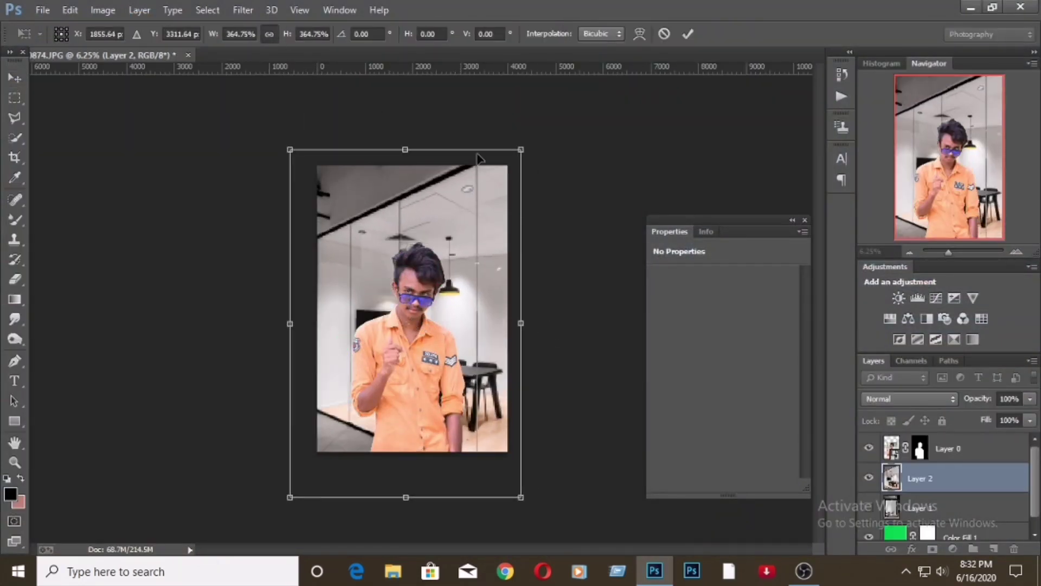
pyautogui.press('Return')
# Compare the view with and without the second photo, then delete the unused first office photo
pyautogui.press('z')
pyautogui.moveTo(416, 266); pyautogui.dragTo(434, 266)
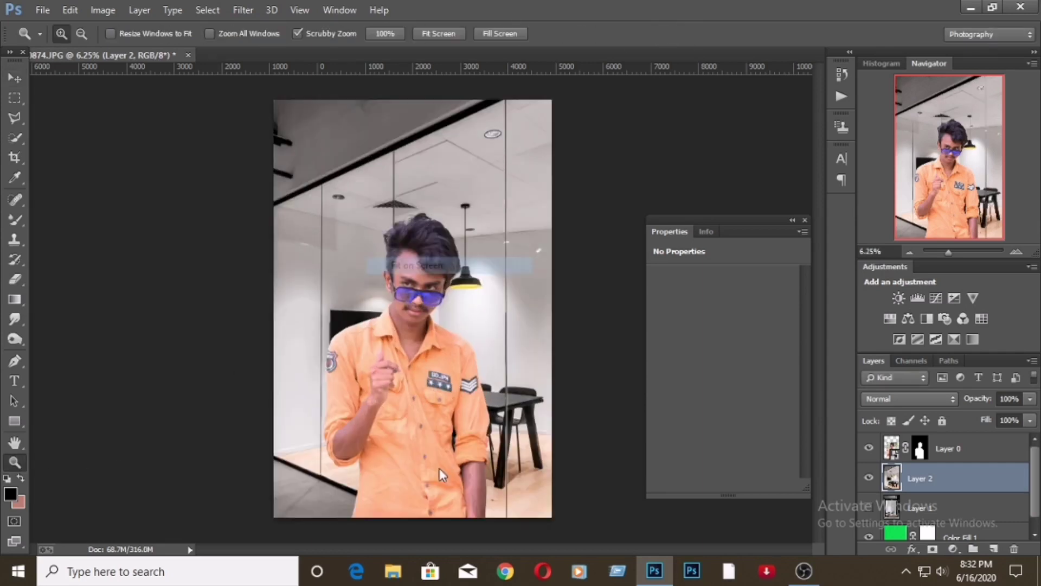
pyautogui.click(869, 478)
pyautogui.click(919, 507)
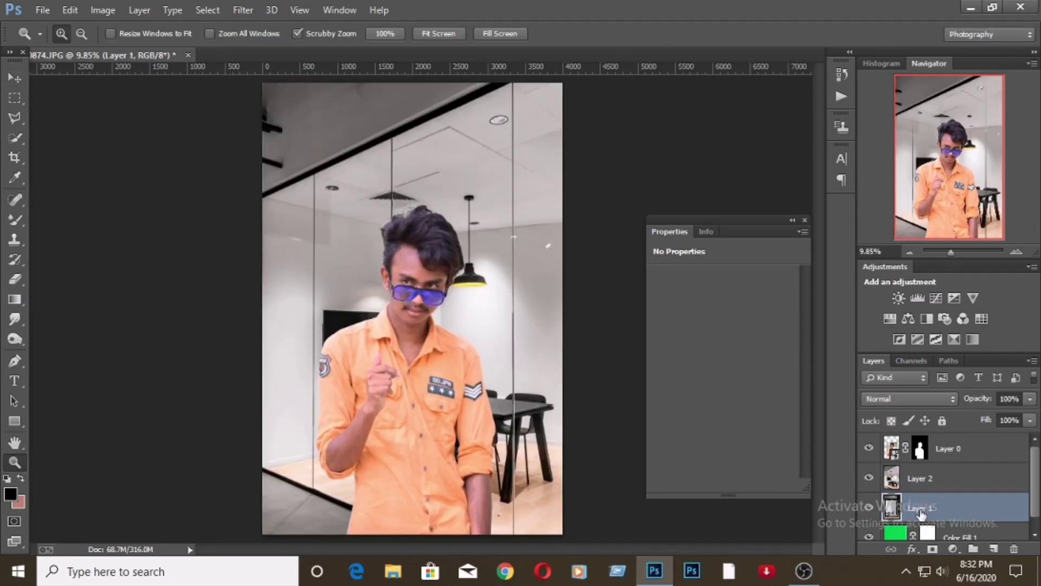
pyautogui.press('Delete')
# Apply a Gaussian Blur to the second office photo background
pyautogui.click(944, 479)
pyautogui.click(243, 9)
pyautogui.moveTo(251, 194)
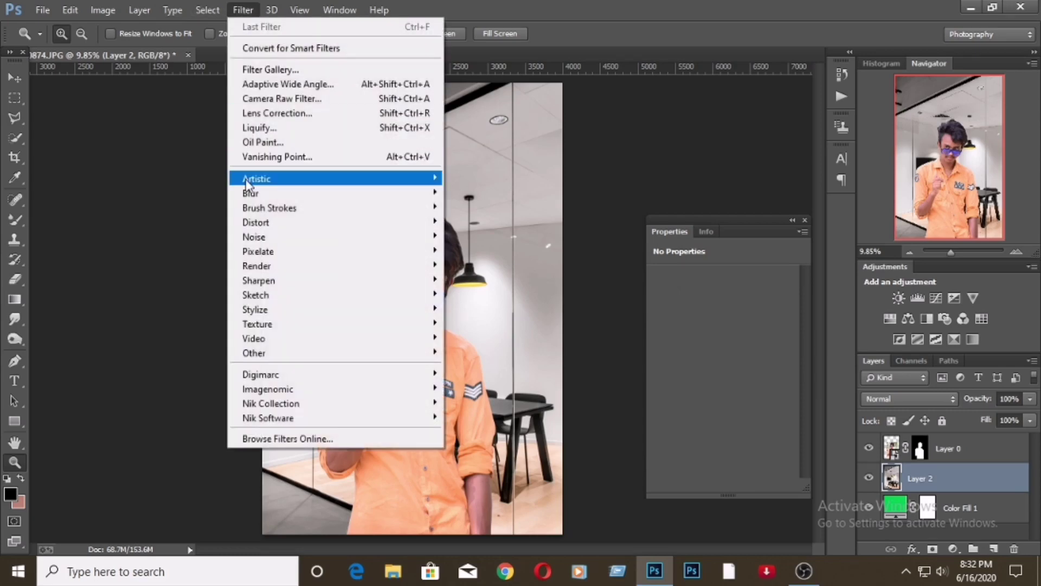
pyautogui.click(521, 311)
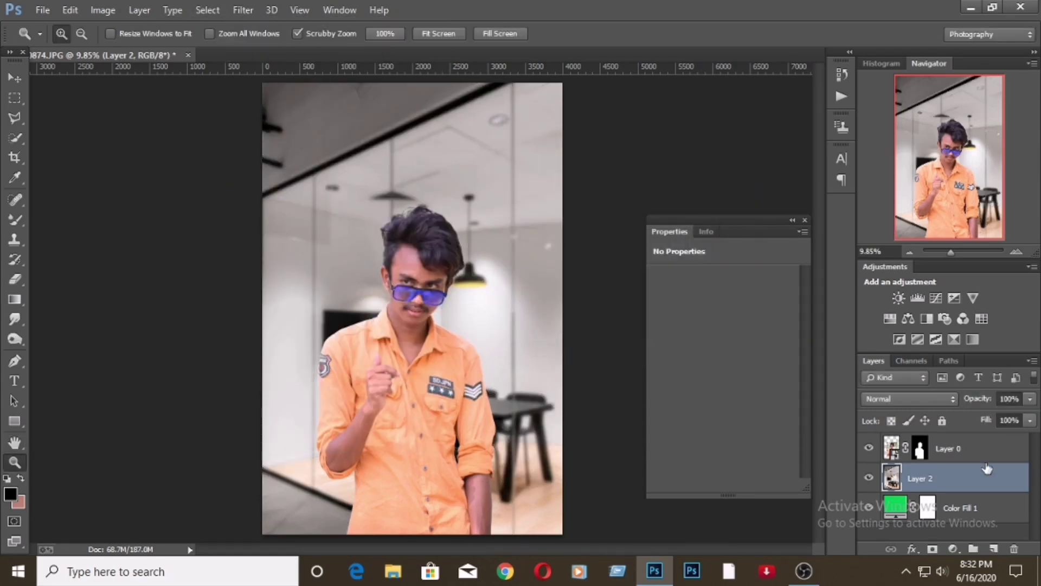
pyautogui.click(946, 448)
# In Camera Raw, set Highlights -43 and lift Shadows +70 with Blacks -29 for the person
pyautogui.click(243, 10)
pyautogui.press('Escape')
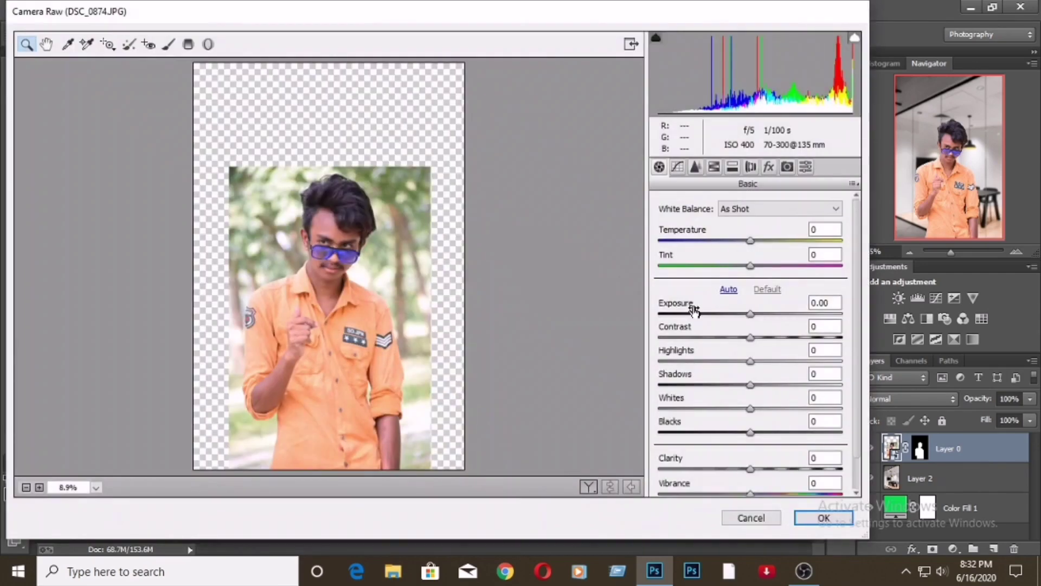
pyautogui.moveTo(750, 361)
pyautogui.mouseDown()
pyautogui.moveTo(711, 360)
pyautogui.moveTo(814, 384)
pyautogui.mouseUp()
pyautogui.moveTo(750, 432)
pyautogui.mouseDown()
pyautogui.moveTo(724, 432)
pyautogui.moveTo(757, 433)
pyautogui.moveTo(751, 483)
pyautogui.mouseUp()
pyautogui.scroll(-2, 856, 401)
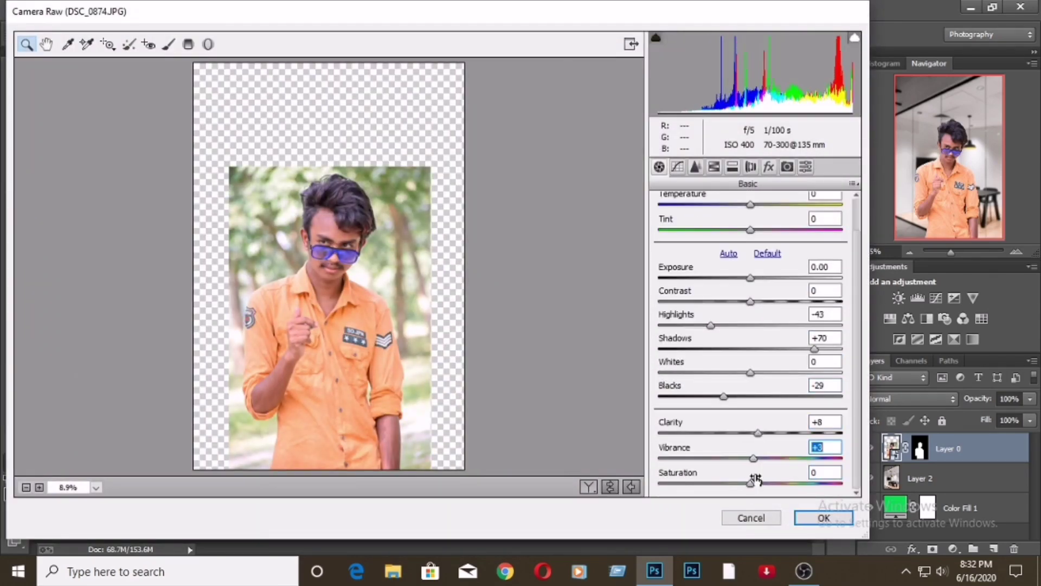
# In HSL, set Greens saturation -100 and Oranges +17, then apply the Camera Raw filter
pyautogui.click(714, 167)
pyautogui.click(701, 225)
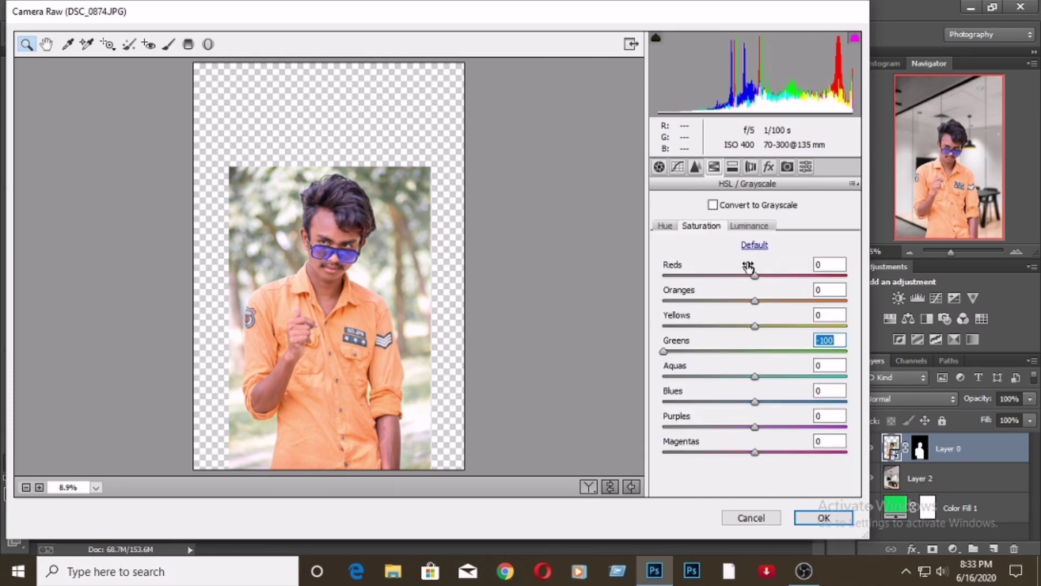
pyautogui.click(749, 226)
pyautogui.click(776, 302)
pyautogui.click(701, 226)
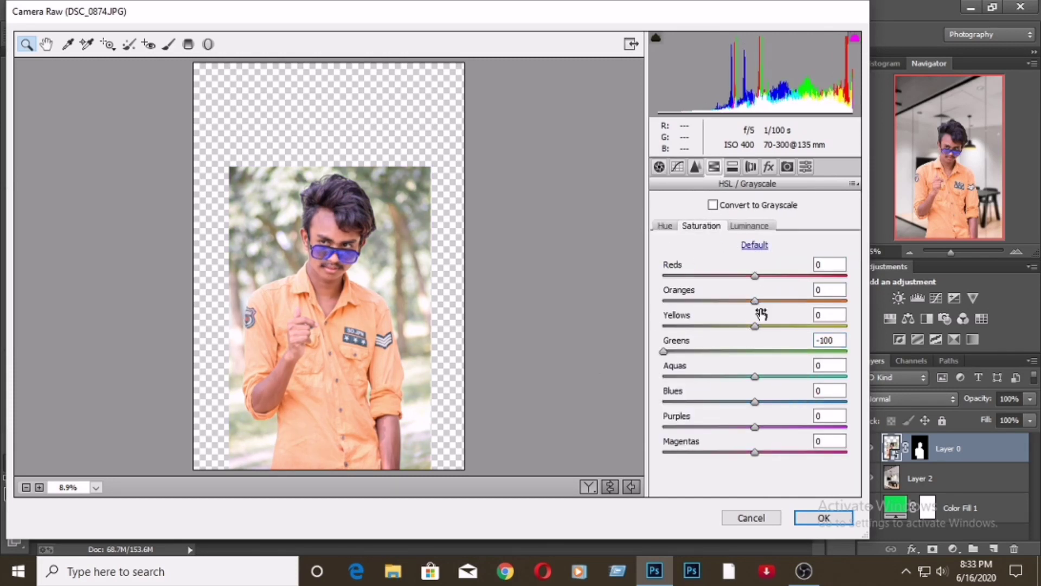
pyautogui.moveTo(754, 300); pyautogui.dragTo(770, 302)
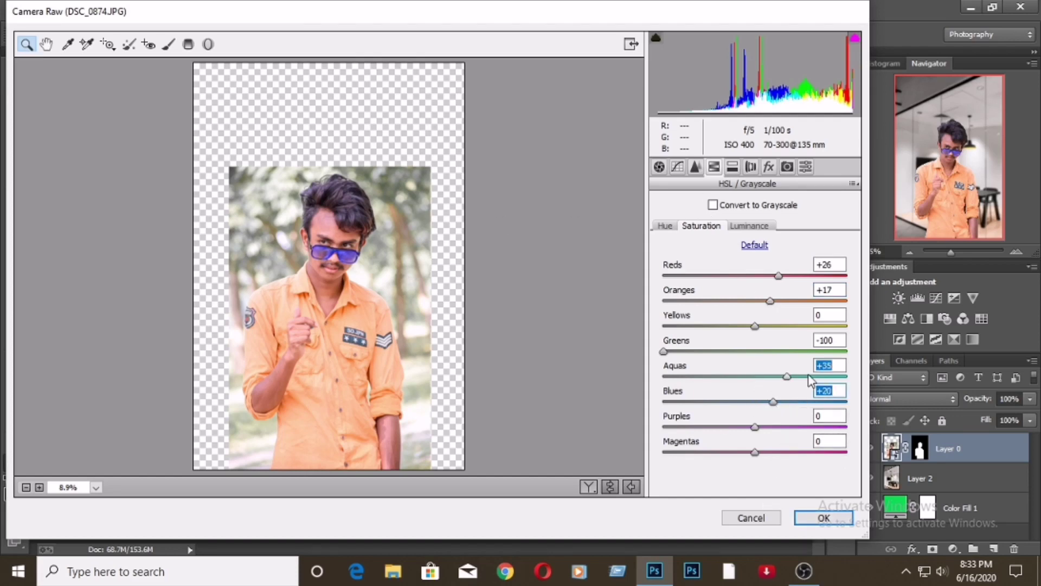
pyautogui.click(813, 516)
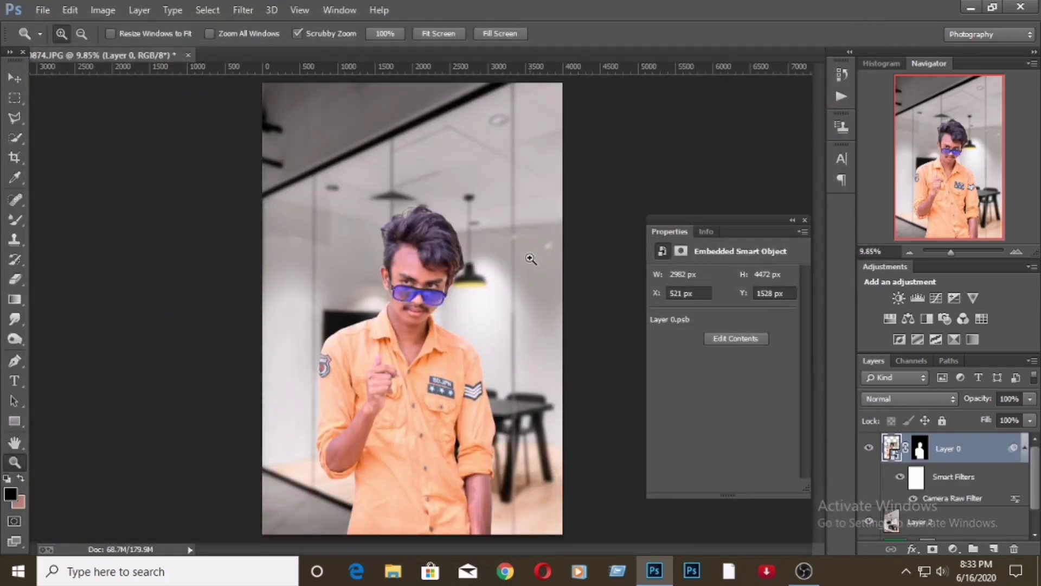
# Zoom in on the face and add a Hue/Saturation layer raising red saturation and lightness
pyautogui.click(531, 258)
pyautogui.rightClick(448, 264)
pyautogui.click(477, 337)
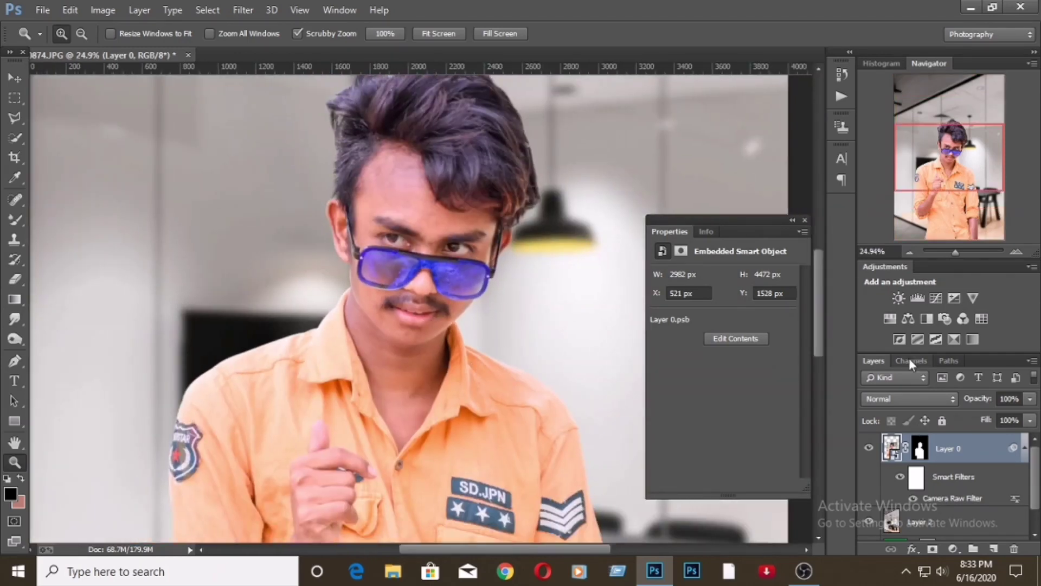
pyautogui.click(889, 318)
pyautogui.click(661, 298)
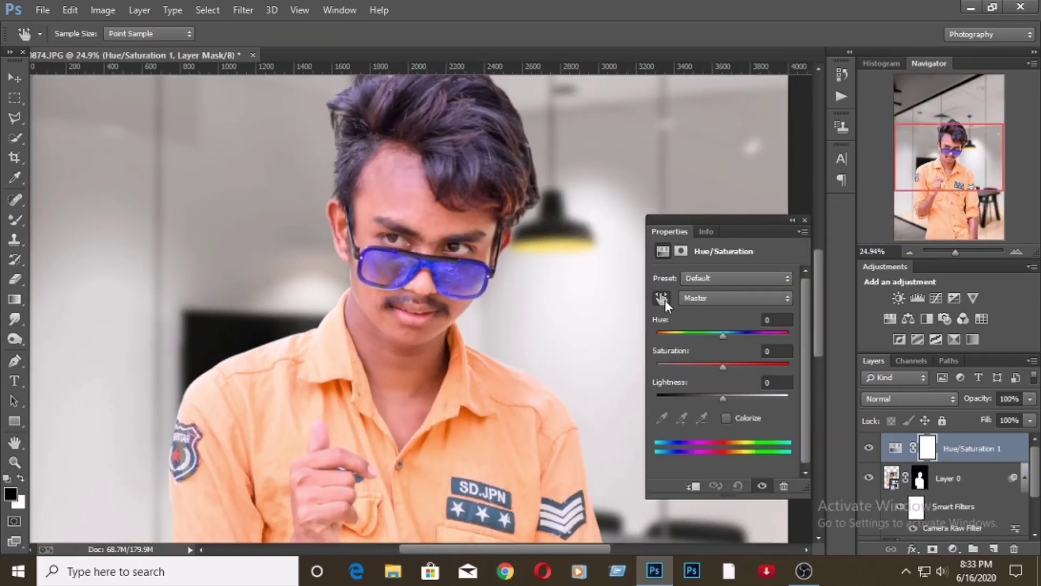
pyautogui.click(731, 364)
pyautogui.click(745, 397)
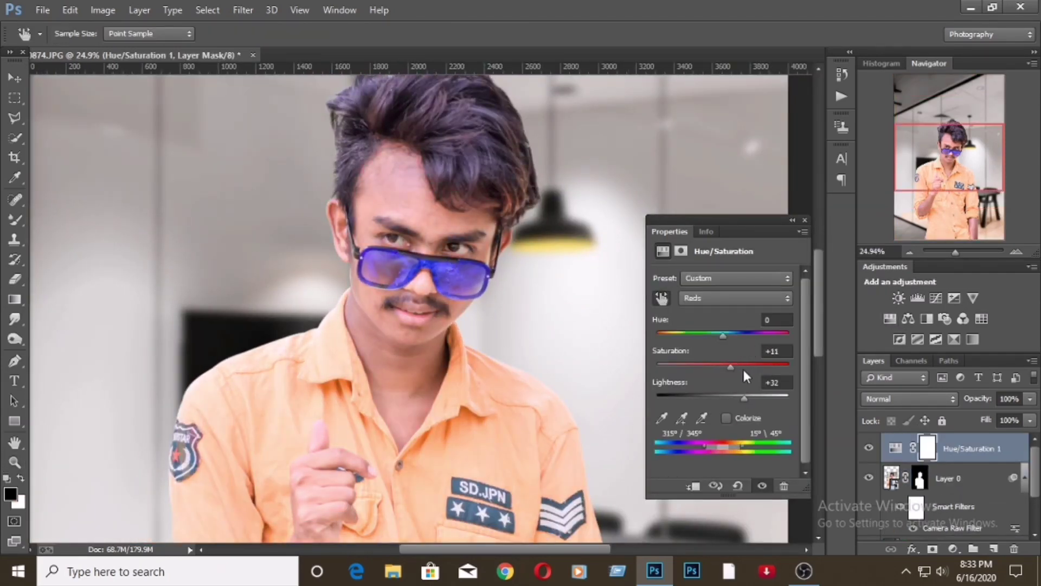
# Try Yellows at saturation -99 and lightness -33, then return to the Reds
pyautogui.click(717, 300)
pyautogui.click(705, 327)
pyautogui.moveTo(723, 368); pyautogui.dragTo(657, 367)
pyautogui.moveTo(723, 397)
pyautogui.mouseDown()
pyautogui.moveTo(646, 395)
pyautogui.moveTo(700, 405)
pyautogui.mouseUp()
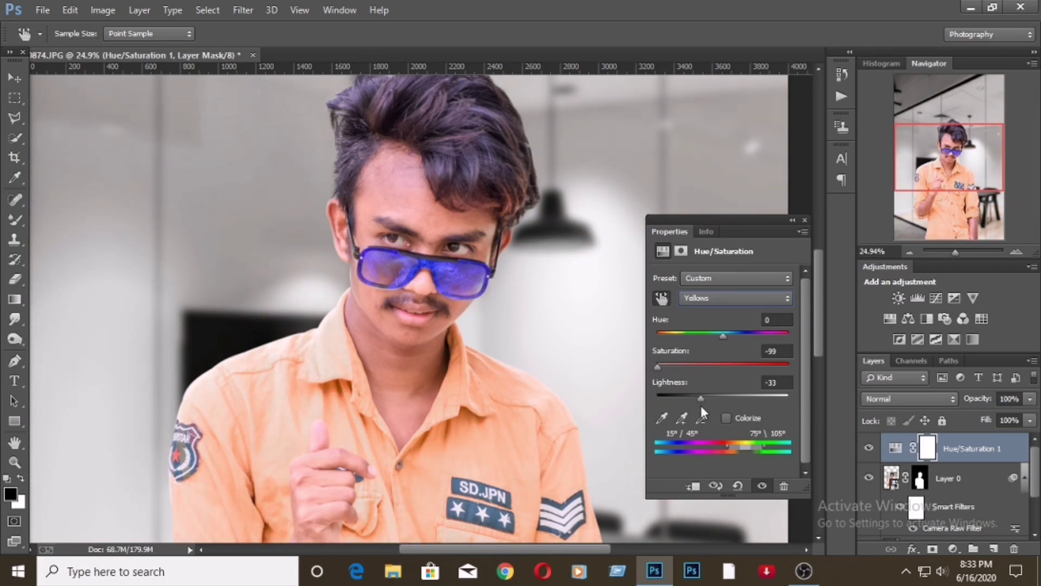
pyautogui.click(705, 298)
pyautogui.click(711, 326)
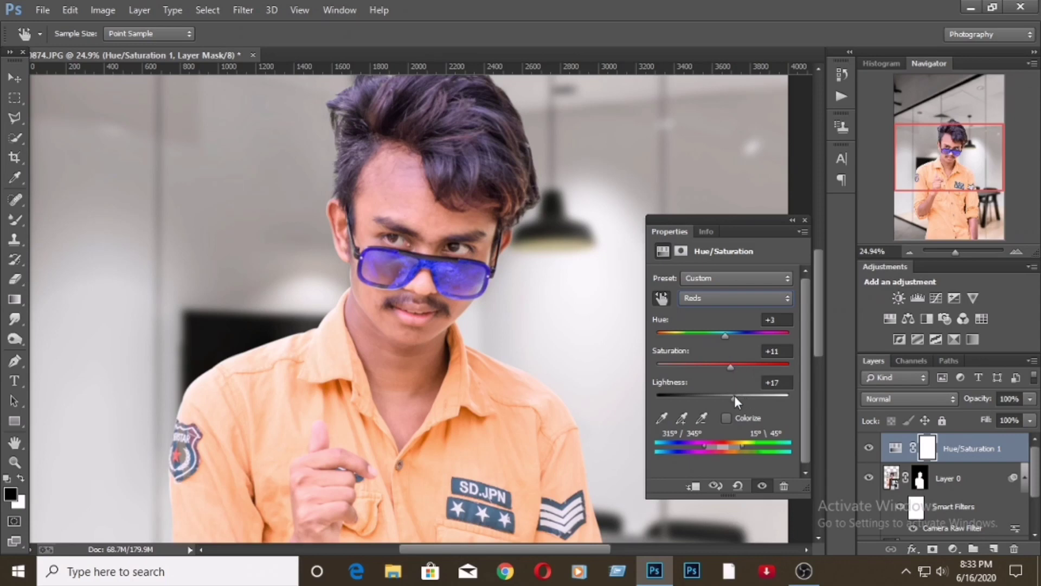
# Invert the Hue/Saturation mask and paint white over the skin with a 261 px, 100% brush
pyautogui.click(928, 448)
pyautogui.click(752, 451)
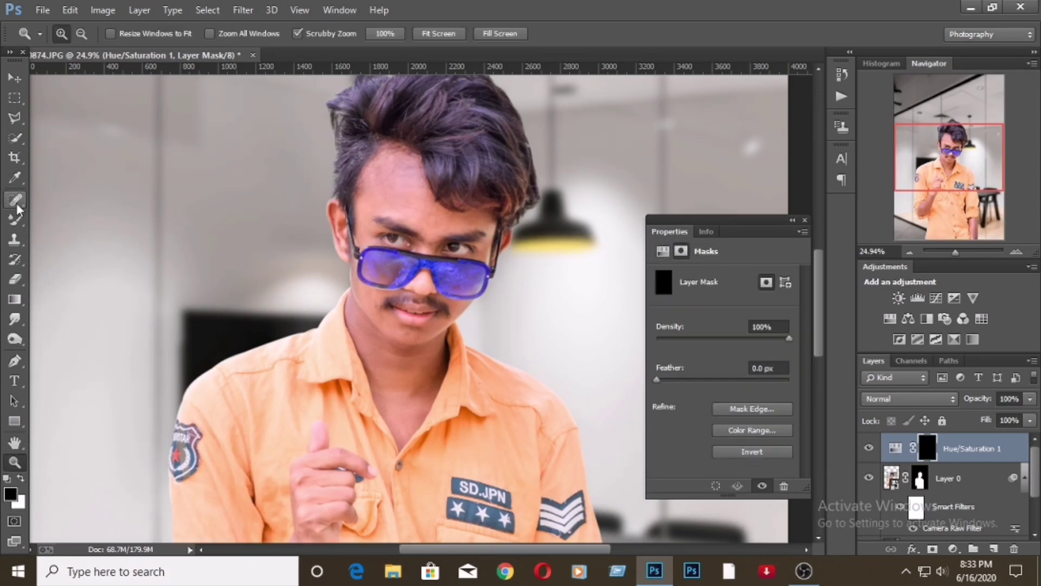
pyautogui.click(21, 224)
pyautogui.rightClick(458, 221)
pyautogui.moveTo(513, 206); pyautogui.dragTo(547, 206)
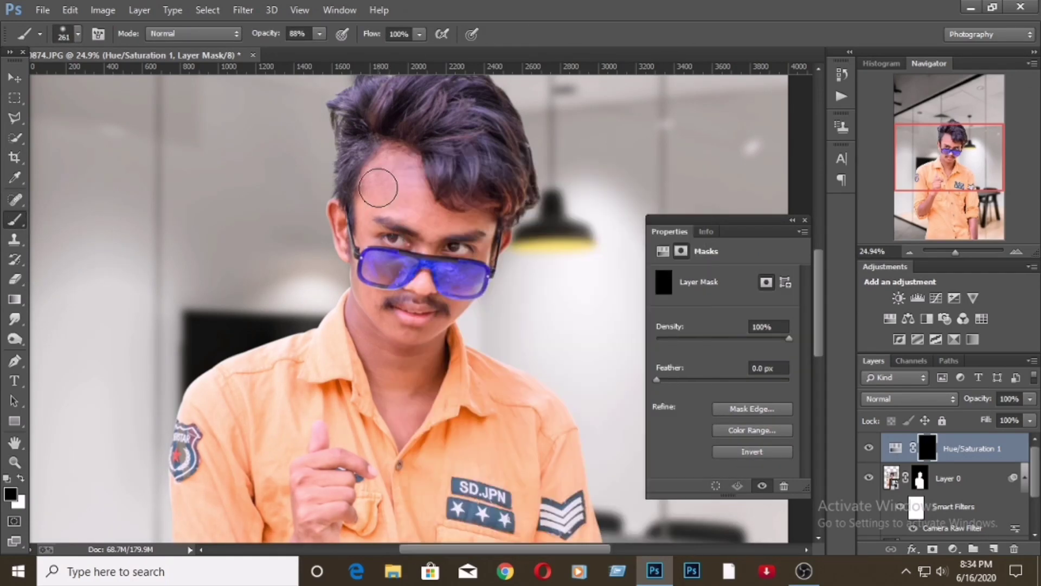
pyautogui.moveTo(320, 33); pyautogui.dragTo(333, 51)
pyautogui.press('x')
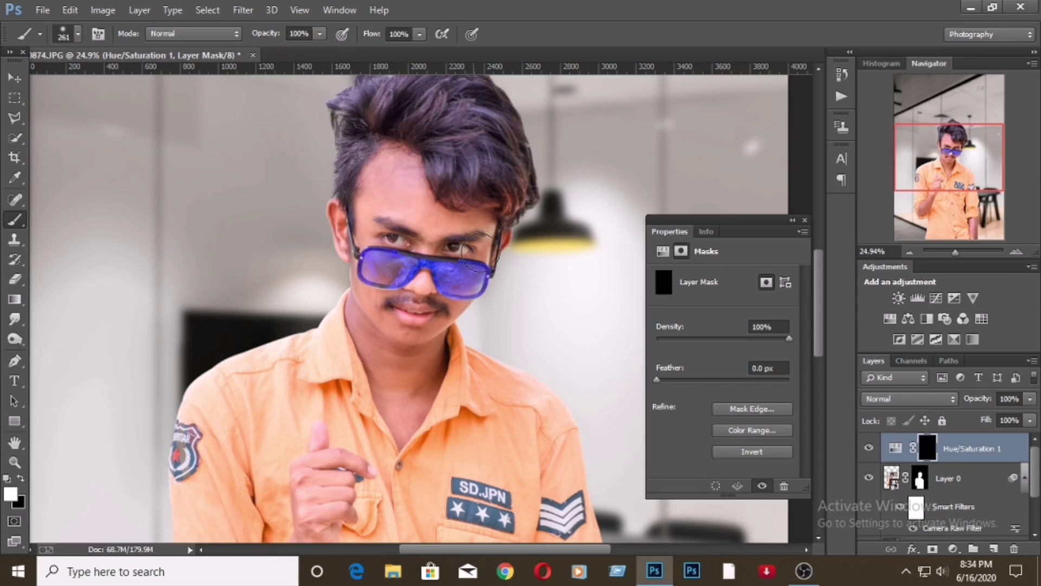
pyautogui.scroll(-1, 338, 384)
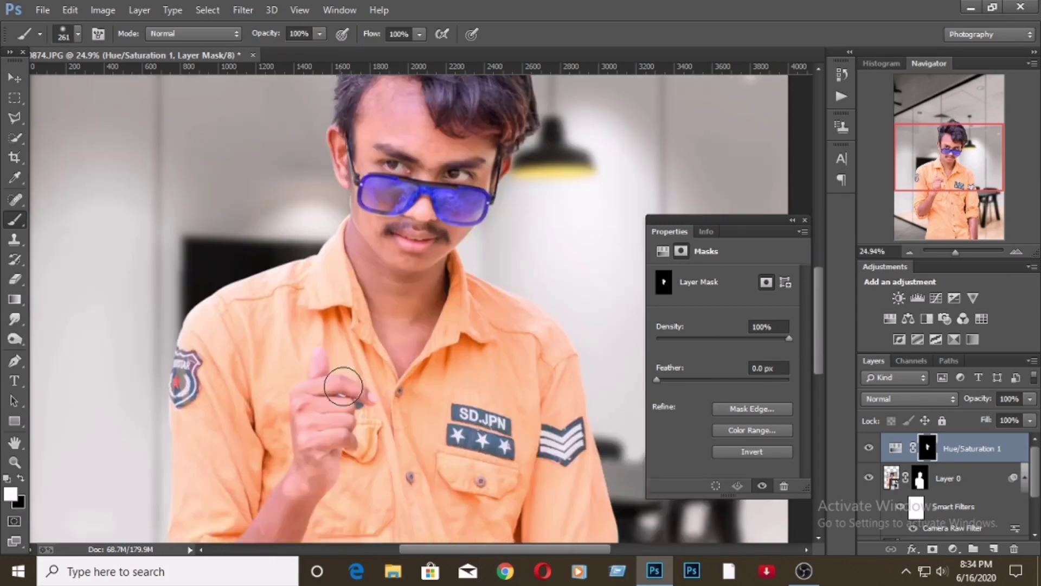
pyautogui.scroll(-1, 233, 542)
pyautogui.scroll(-1, 221, 488)
pyautogui.scroll(-1, 537, 442)
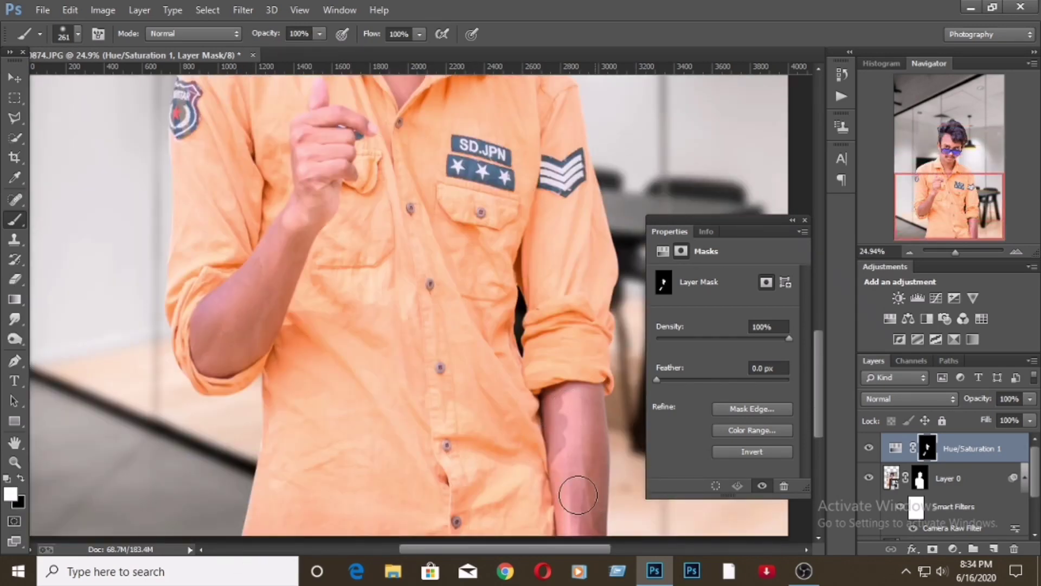
# Zoom out to the whole photo and add a Curves layer bent down to darken
pyautogui.press('z')
pyautogui.hotkey('ctrl', '0')
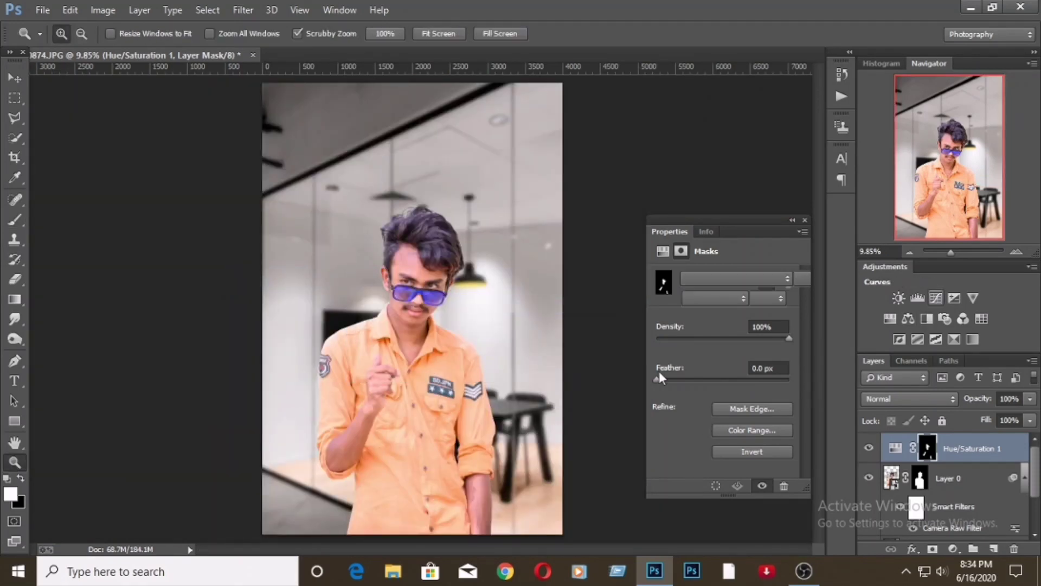
pyautogui.click(935, 298)
pyautogui.moveTo(733, 363); pyautogui.dragTo(743, 380)
# Invert the Curves 1 mask and paint the darkening onto the shirt at 64% opacity
pyautogui.click(927, 448)
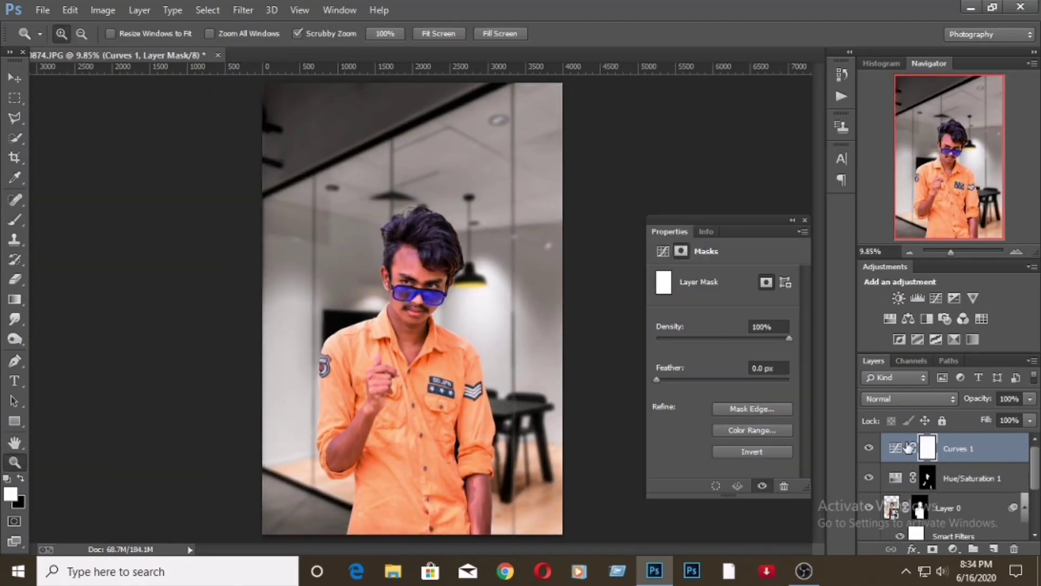
pyautogui.hotkey('ctrl', 'i')
pyautogui.scroll(3, 380, 325)
pyautogui.press('b')
pyautogui.rightClick(411, 321)
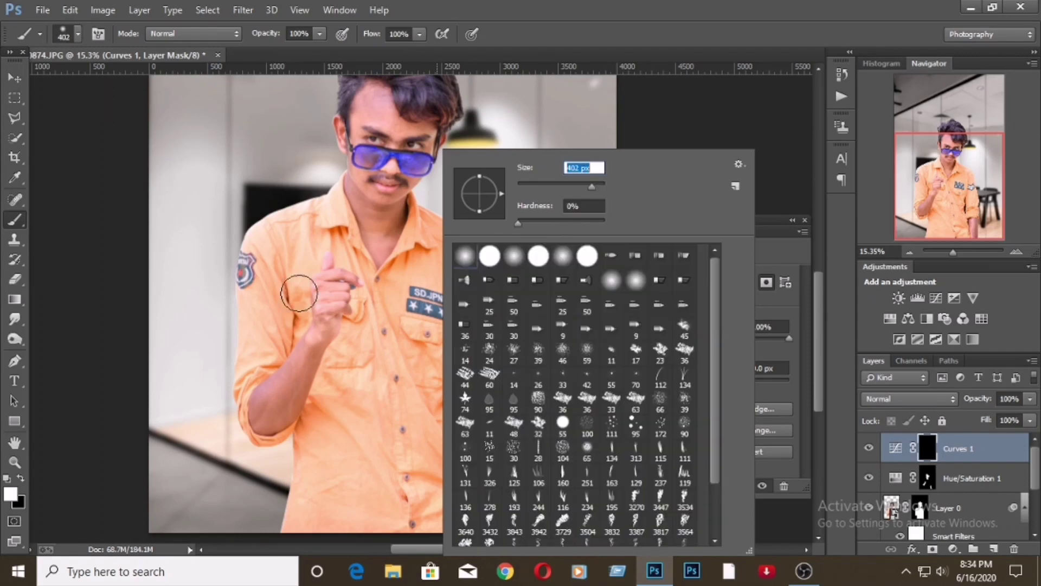
pyautogui.moveTo(299, 293)
pyautogui.mouseDown()
pyautogui.moveTo(295, 226)
pyautogui.moveTo(251, 302)
pyautogui.moveTo(348, 395)
pyautogui.moveTo(410, 277)
pyautogui.moveTo(471, 360)
pyautogui.moveTo(318, 428)
pyautogui.mouseUp()
pyautogui.press('6')
pyautogui.press('4')
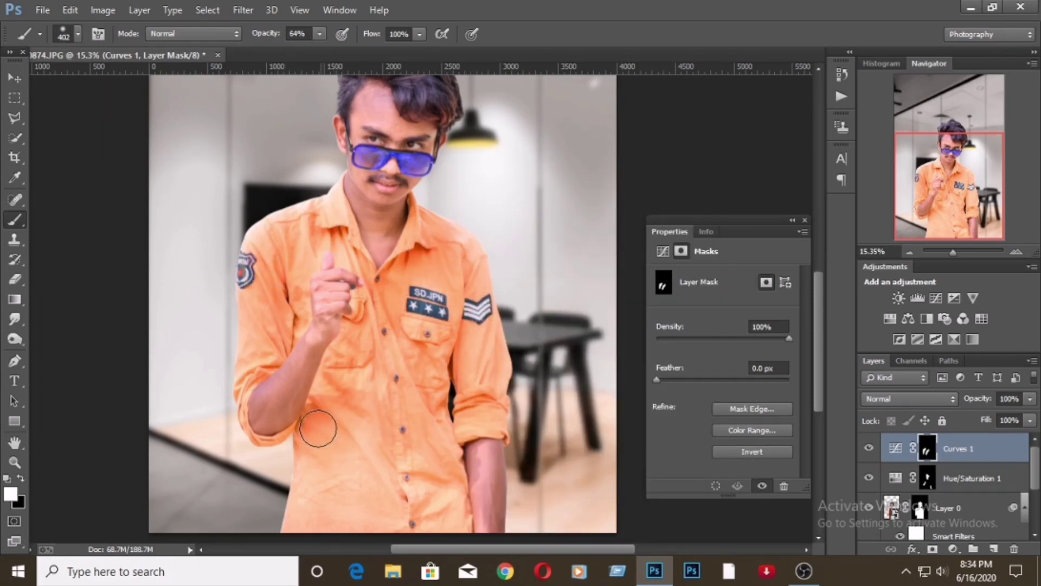
pyautogui.scroll(-2, 325, 412)
pyautogui.moveTo(353, 376)
pyautogui.mouseDown()
pyautogui.moveTo(430, 425)
pyautogui.moveTo(428, 287)
pyautogui.moveTo(334, 395)
pyautogui.mouseUp()
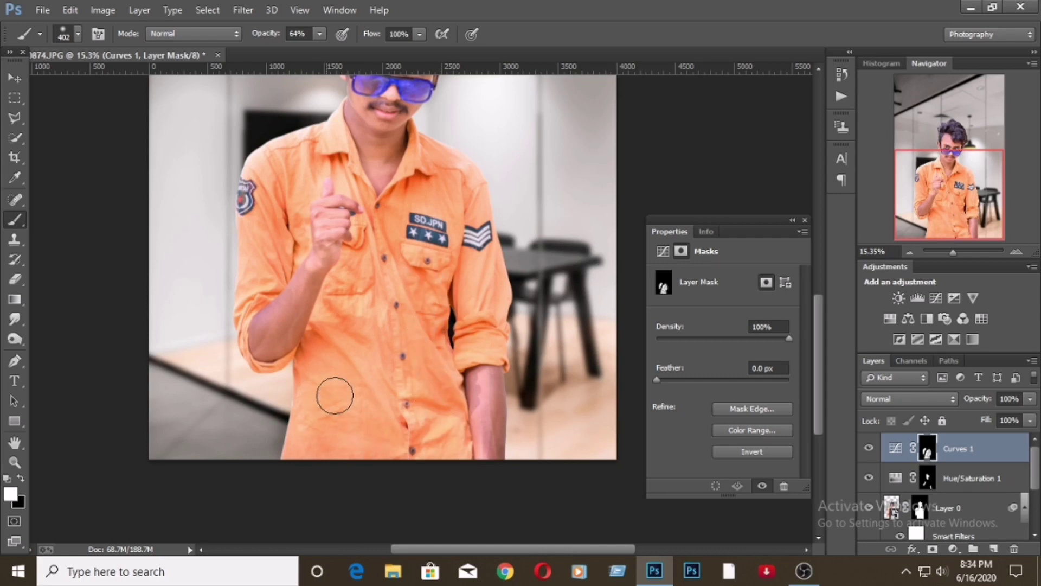
# Fit the whole photo on screen and select the office background, Layer 2
pyautogui.click(14, 462)
pyautogui.hotkey('ctrl', '0')
pyautogui.rightClick(469, 282)
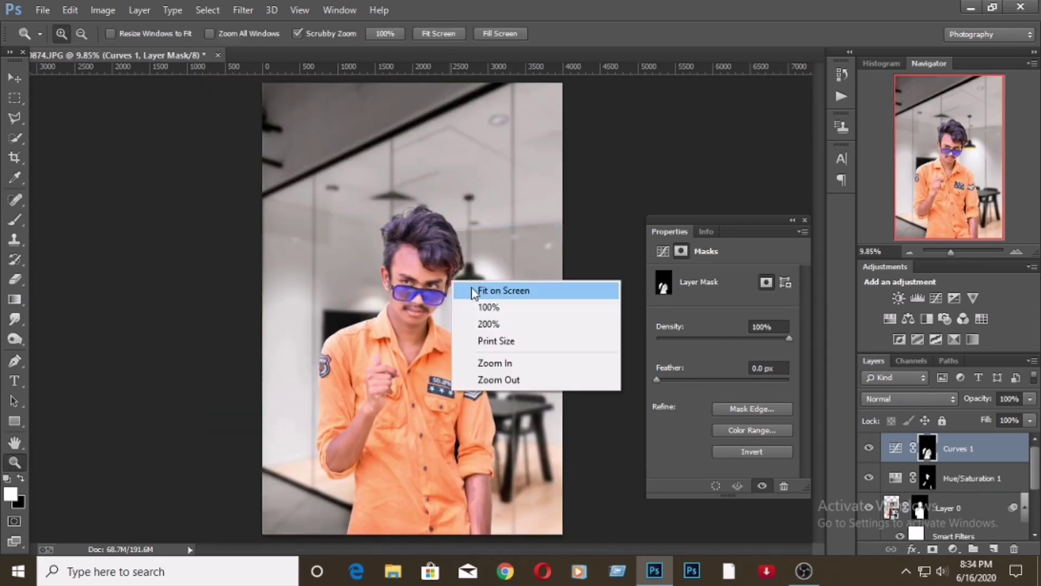
pyautogui.rightClick(430, 282)
pyautogui.click(442, 292)
pyautogui.hotkey('alt', '[')
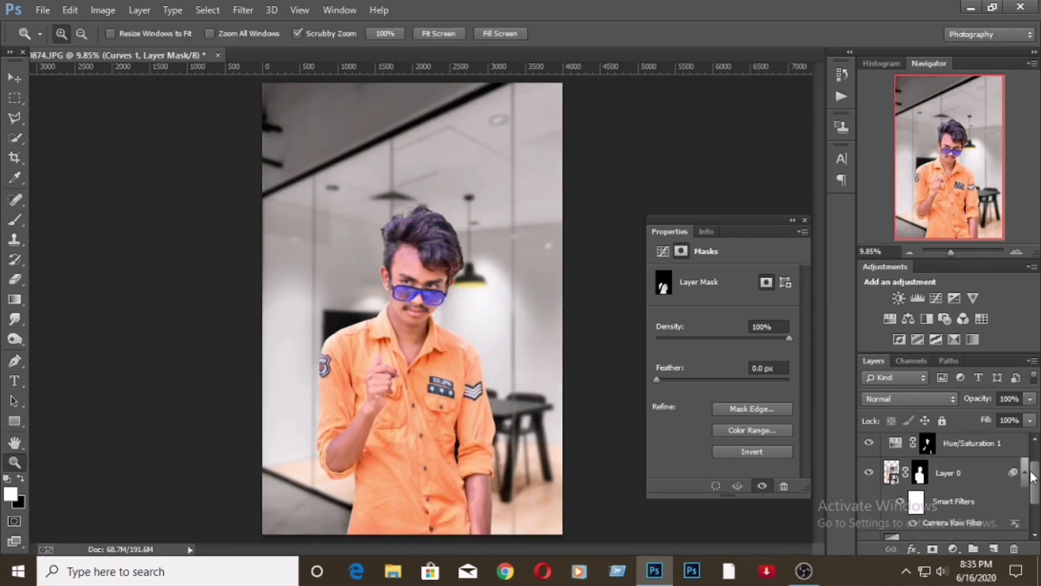
pyautogui.hotkey('alt', '[')
pyautogui.hotkey('alt', '[')
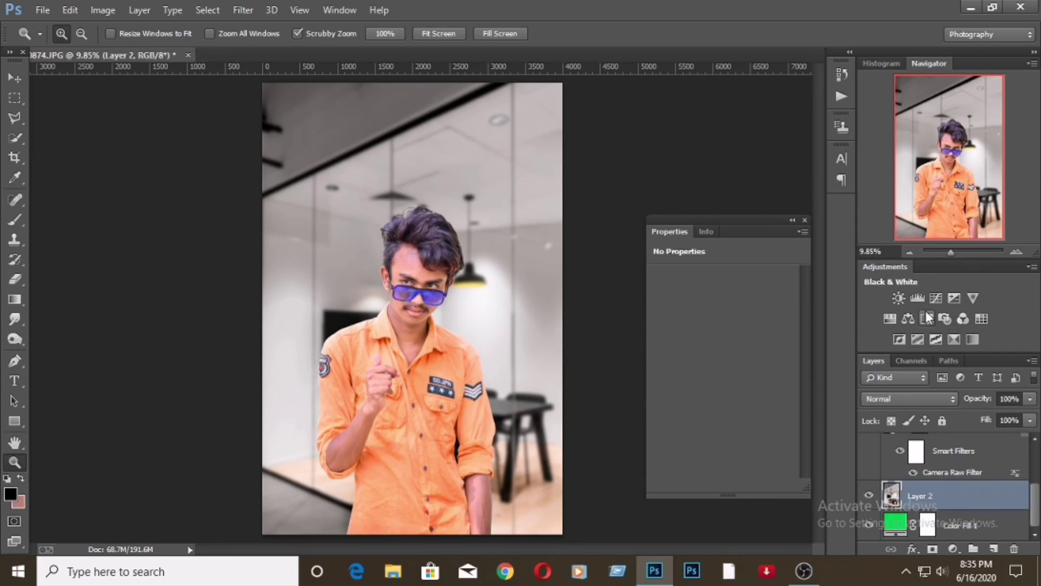
# Add a Curves layer above Layer 2 with adjusted Red, Blue and Green curves, plus an Exposure layer
pyautogui.click(937, 298)
pyautogui.click(715, 298)
pyautogui.moveTo(731, 370)
pyautogui.mouseDown()
pyautogui.moveTo(731, 352)
pyautogui.moveTo(743, 363)
pyautogui.mouseUp()
pyautogui.click(714, 297)
pyautogui.click(705, 326)
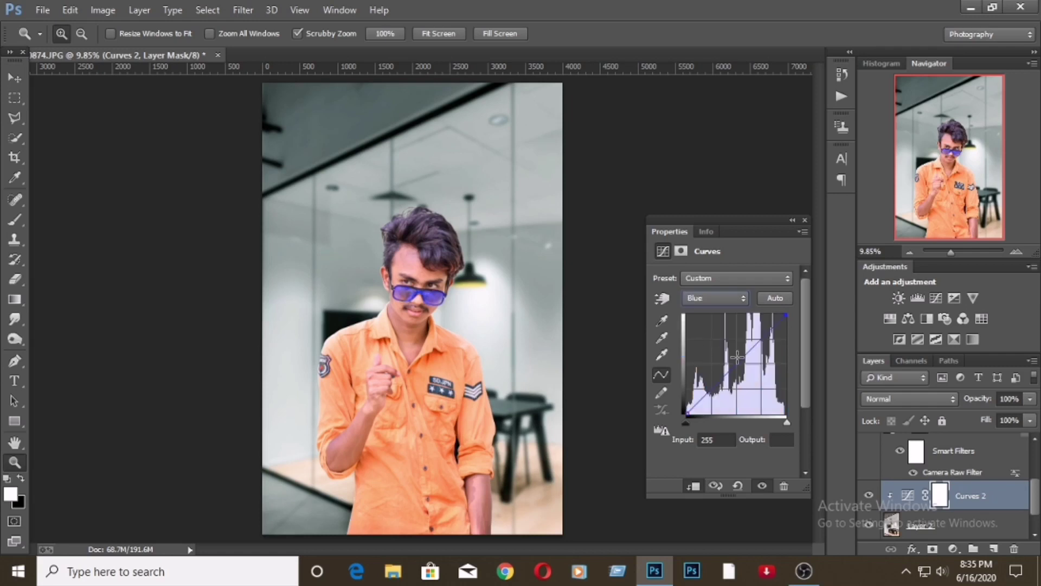
pyautogui.click(741, 364)
pyautogui.click(715, 298)
pyautogui.click(705, 318)
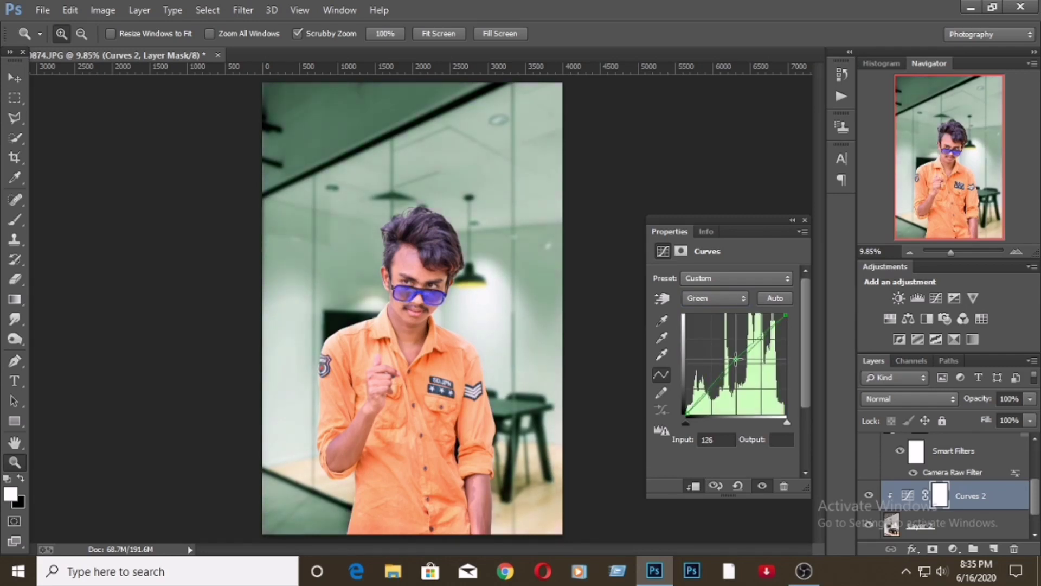
pyautogui.click(742, 364)
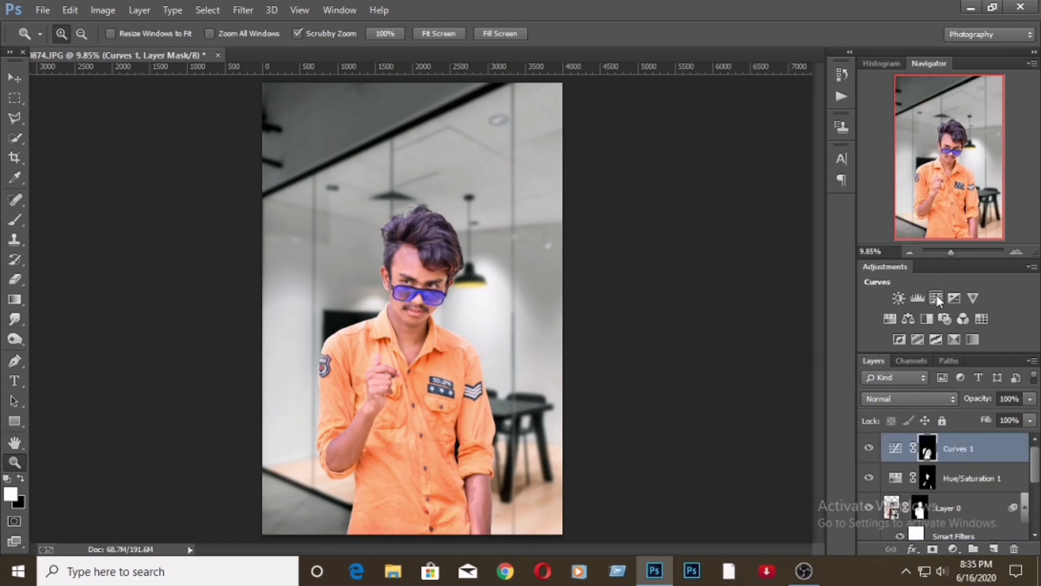
pyautogui.click(953, 298)
# Set the Exposure layer to about -0.84 exposure and gamma 0.70, and invert its mask
pyautogui.moveTo(723, 317); pyautogui.dragTo(709, 317)
pyautogui.moveTo(723, 381); pyautogui.dragTo(739, 381)
pyautogui.moveTo(709, 318); pyautogui.dragTo(718, 317)
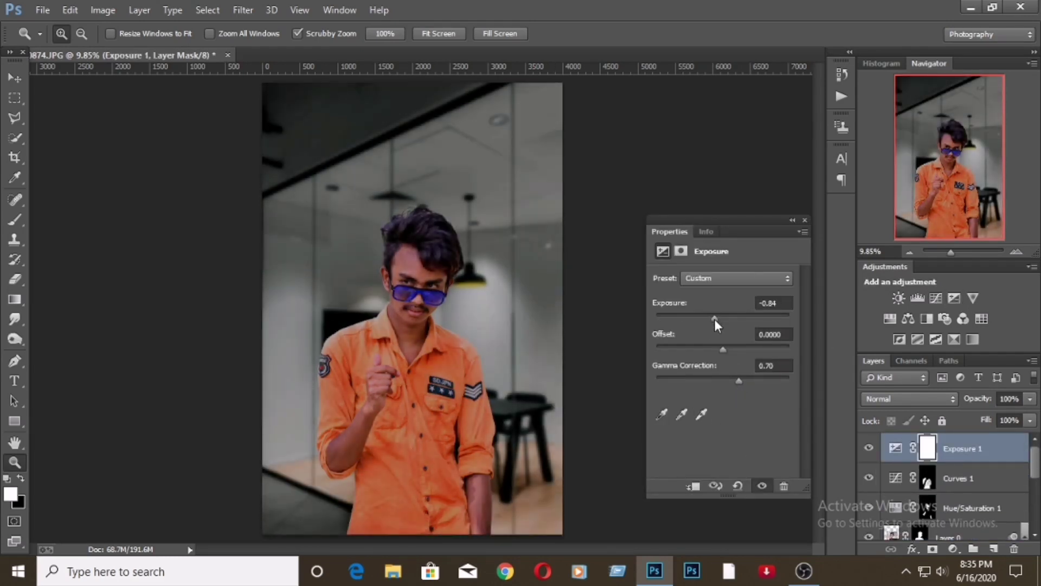
pyautogui.hotkey('ctrl', 'i')
# Set up a soft brush at 114 px and 17% opacity for painting the mask
pyautogui.moveTo(439, 271); pyautogui.dragTo(488, 271)
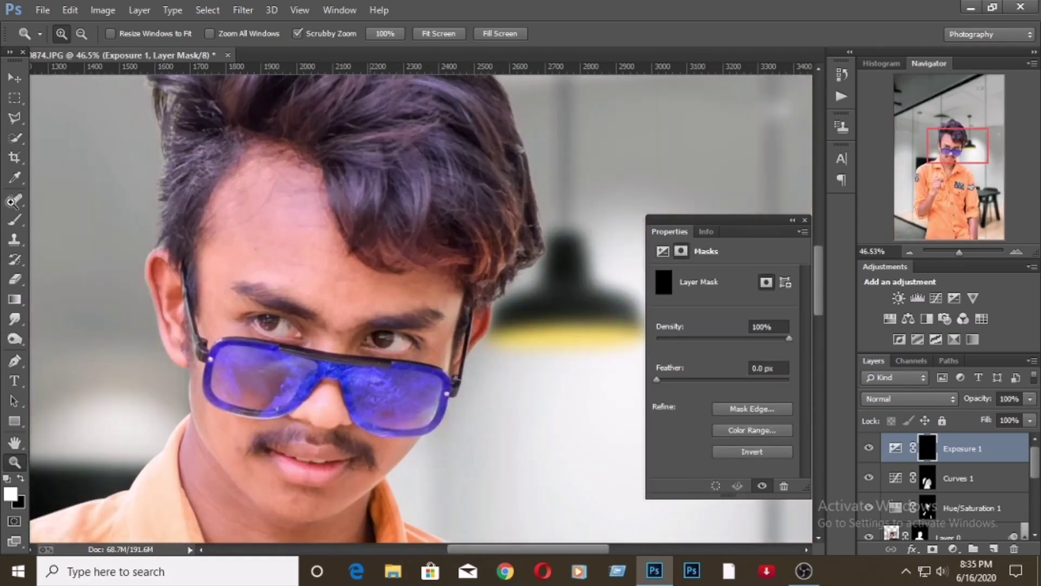
pyautogui.press('b')
pyautogui.moveTo(319, 34)
pyautogui.mouseDown()
pyautogui.moveTo(270, 66)
pyautogui.moveTo(273, 81)
pyautogui.mouseUp()
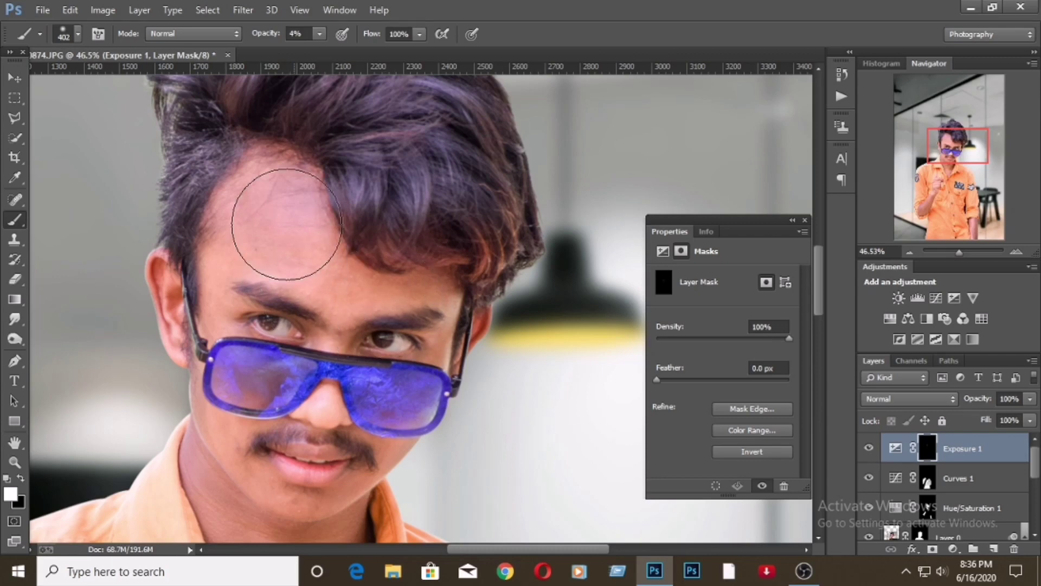
pyautogui.press('z')
pyautogui.rightClick(298, 264)
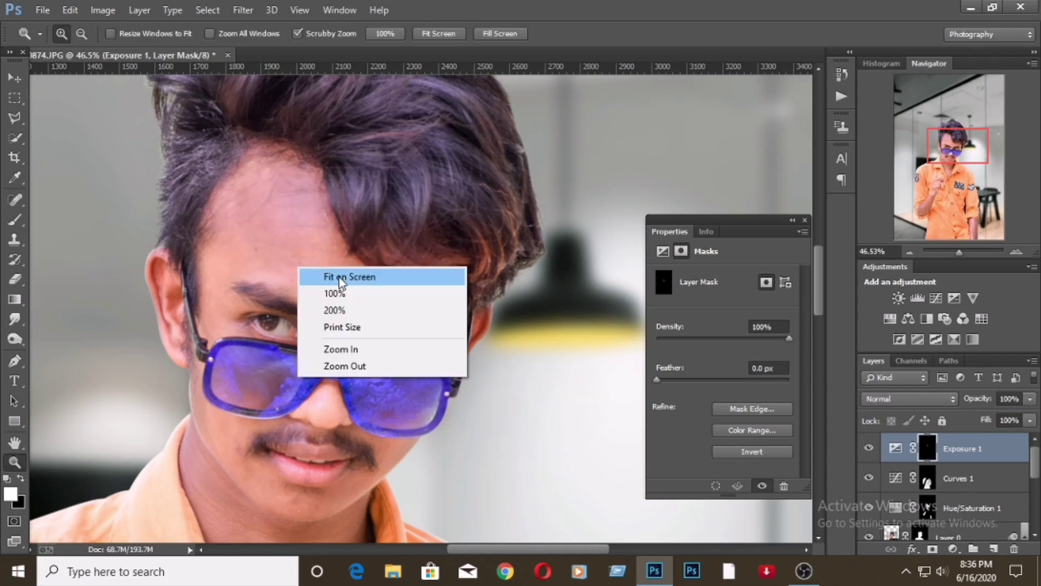
pyautogui.click(328, 275)
pyautogui.press('b')
pyautogui.rightClick(438, 151)
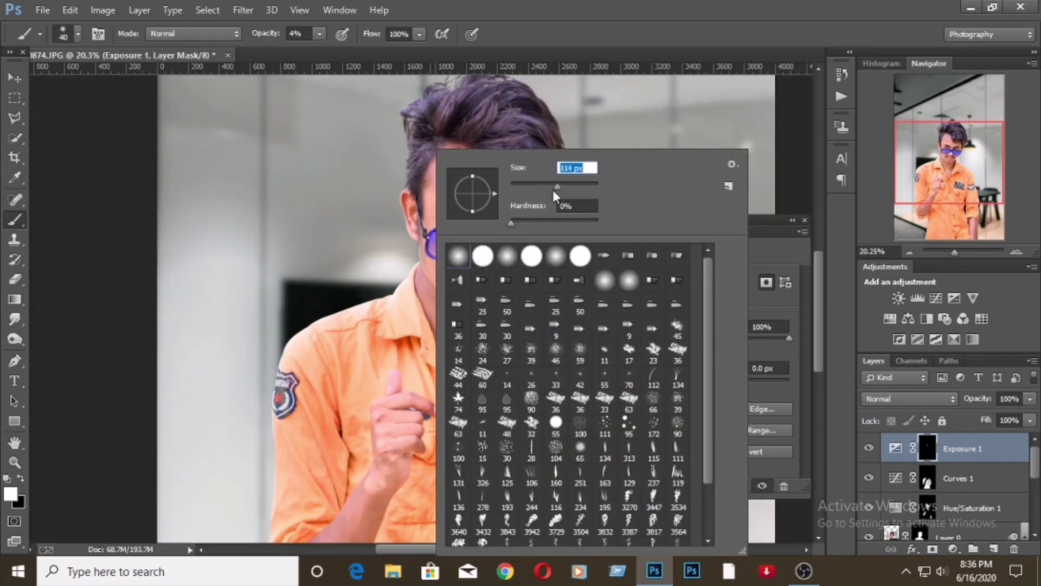
pyautogui.press('Return')
pyautogui.press('1')
pyautogui.press('7')
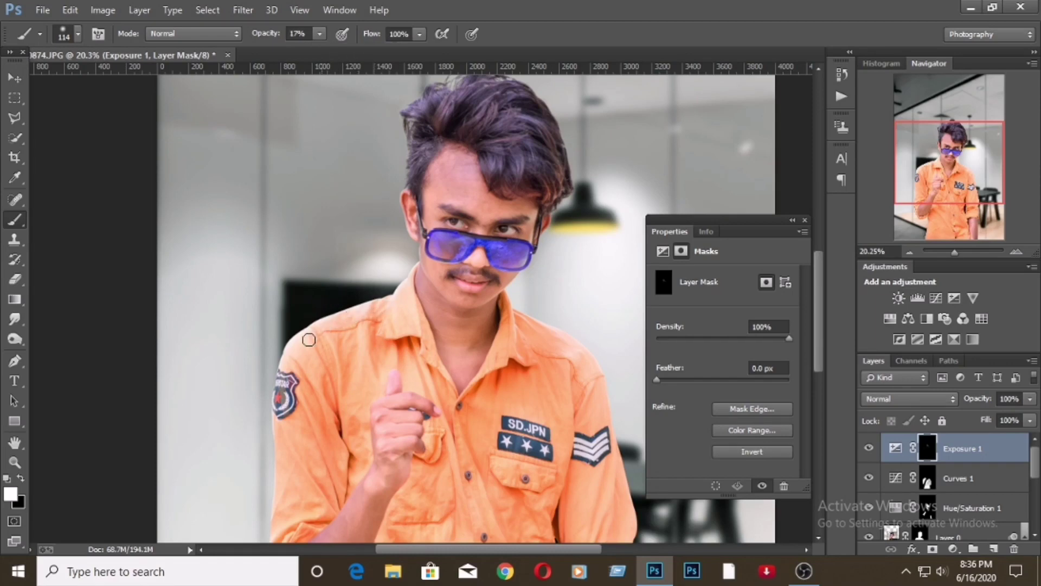
# Enlarge the brush to 153 px and fit the whole photo on screen
pyautogui.scroll(-5, 471, 343)
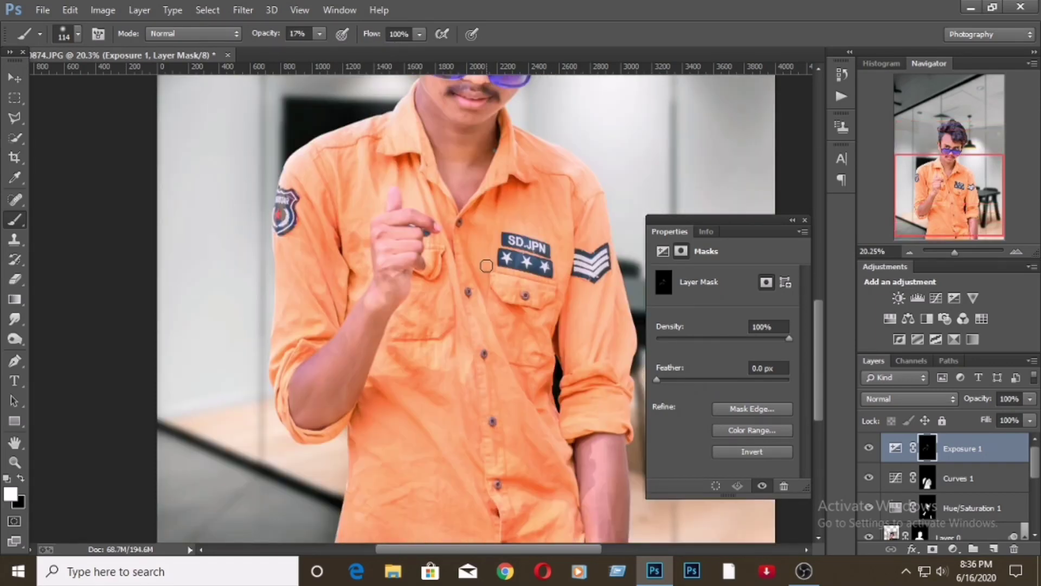
pyautogui.rightClick(480, 150)
pyautogui.write('153')
pyautogui.press('Return')
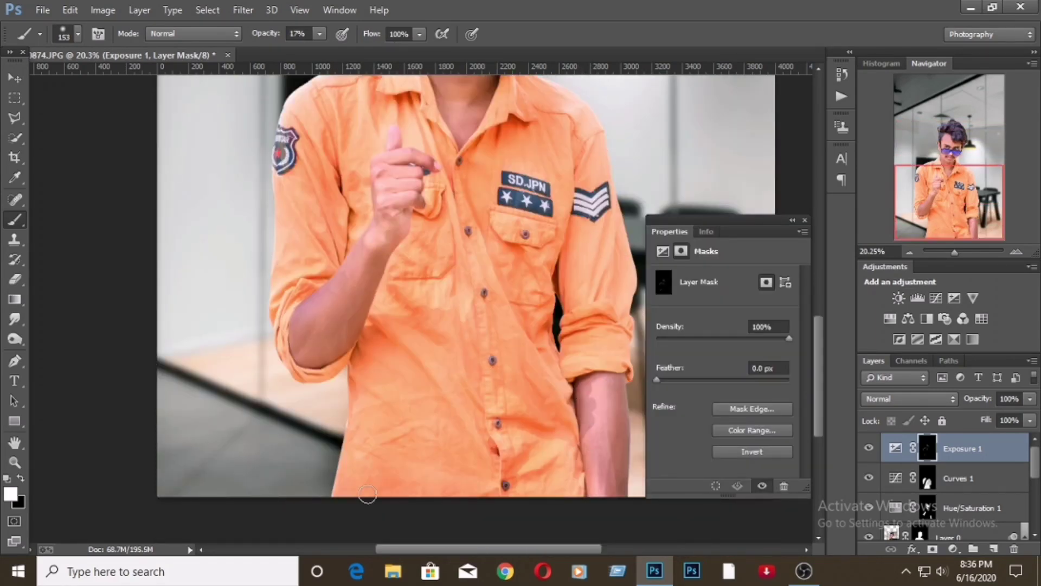
pyautogui.press('z')
pyautogui.rightClick(450, 193)
pyautogui.click(480, 201)
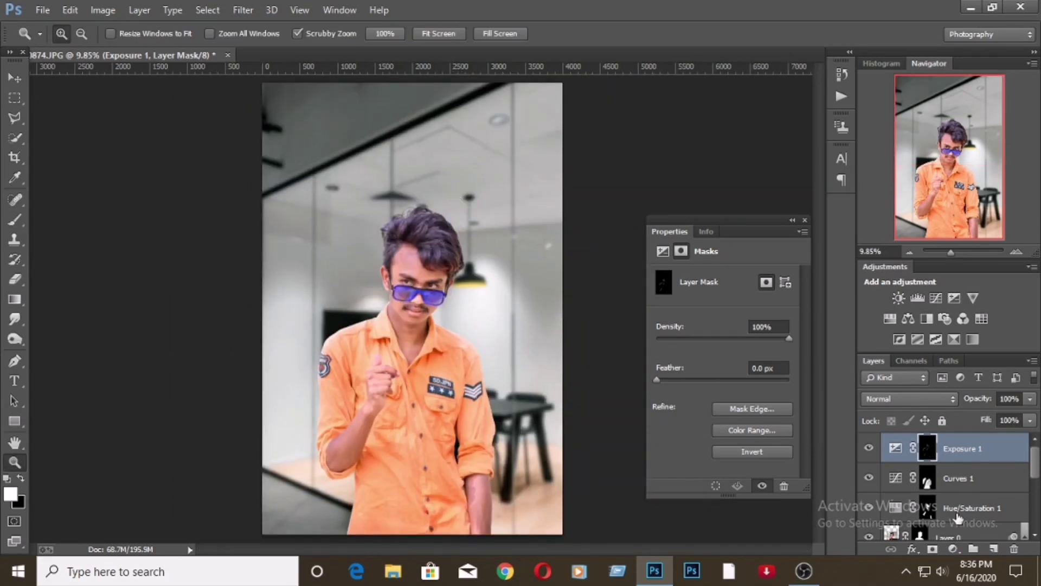
# Select Layer 0, the photo smart object
pyautogui.scroll(-2, 959, 518)
pyautogui.scroll(2, 958, 518)
pyautogui.scroll(-2, 958, 488)
pyautogui.click(955, 481)
# In Liquify, zoom to the face and Forward Warp the hair's top, left and right sides
pyautogui.click(243, 9)
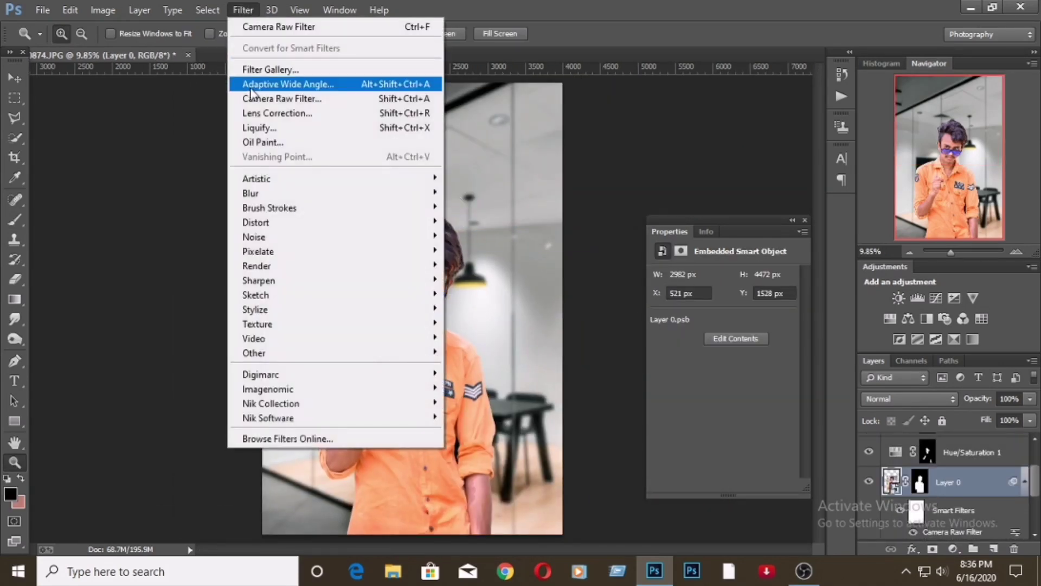
pyautogui.click(252, 98)
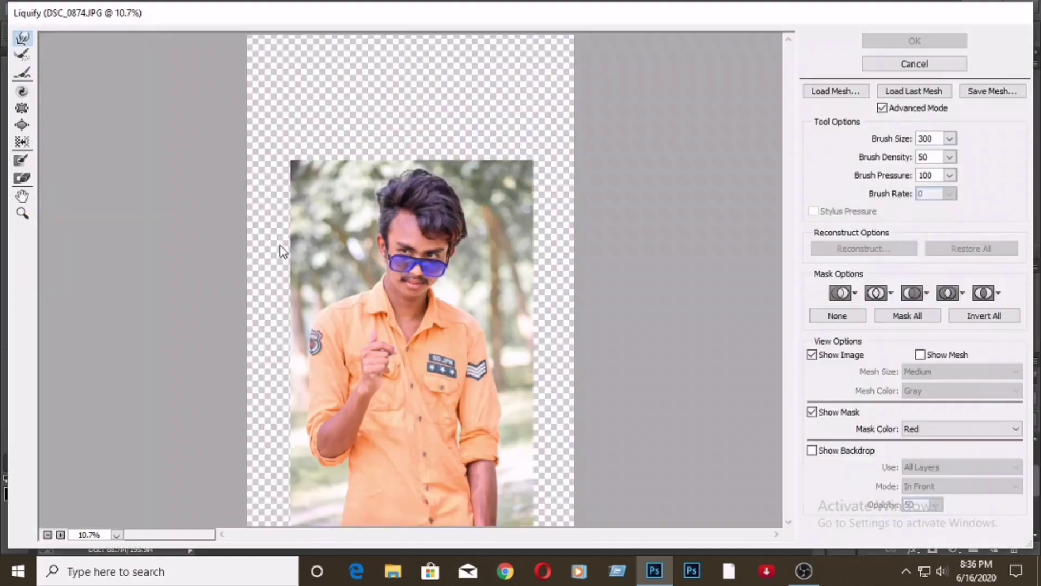
pyautogui.press('z')
pyautogui.click(448, 290)
pyautogui.press('w')
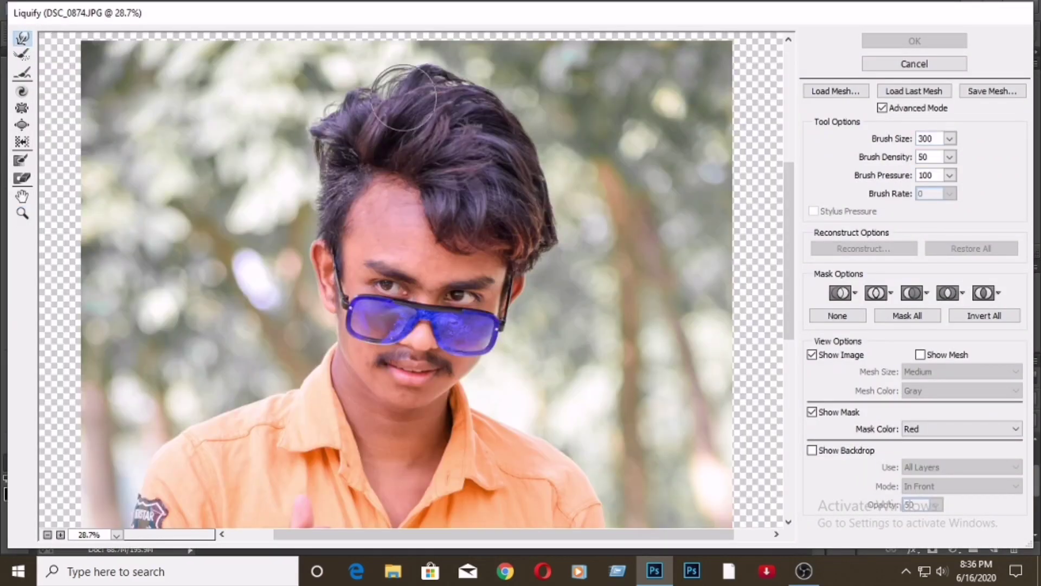
pyautogui.moveTo(428, 90); pyautogui.dragTo(404, 68)
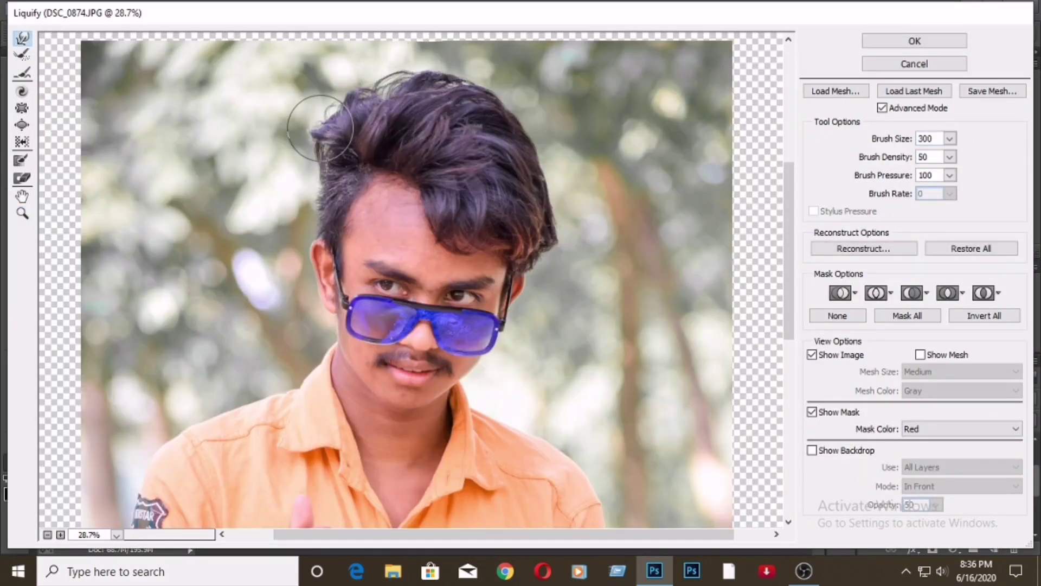
pyautogui.moveTo(309, 144); pyautogui.dragTo(360, 54)
pyautogui.moveTo(563, 220); pyautogui.dragTo(554, 232)
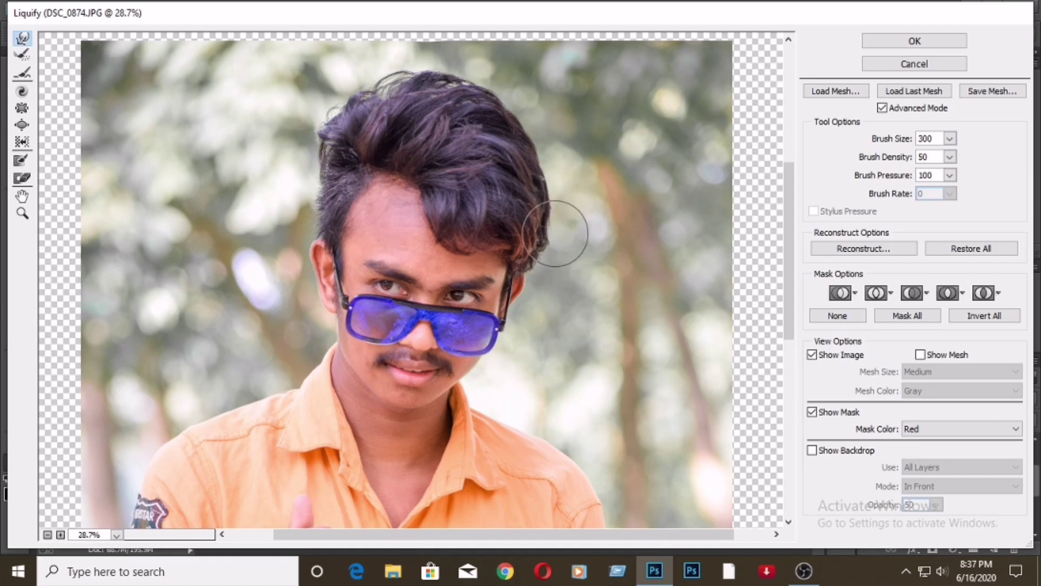
pyautogui.moveTo(418, 144)
pyautogui.mouseDown()
pyautogui.moveTo(517, 216)
pyautogui.moveTo(450, 126)
pyautogui.moveTo(412, 103)
pyautogui.mouseUp()
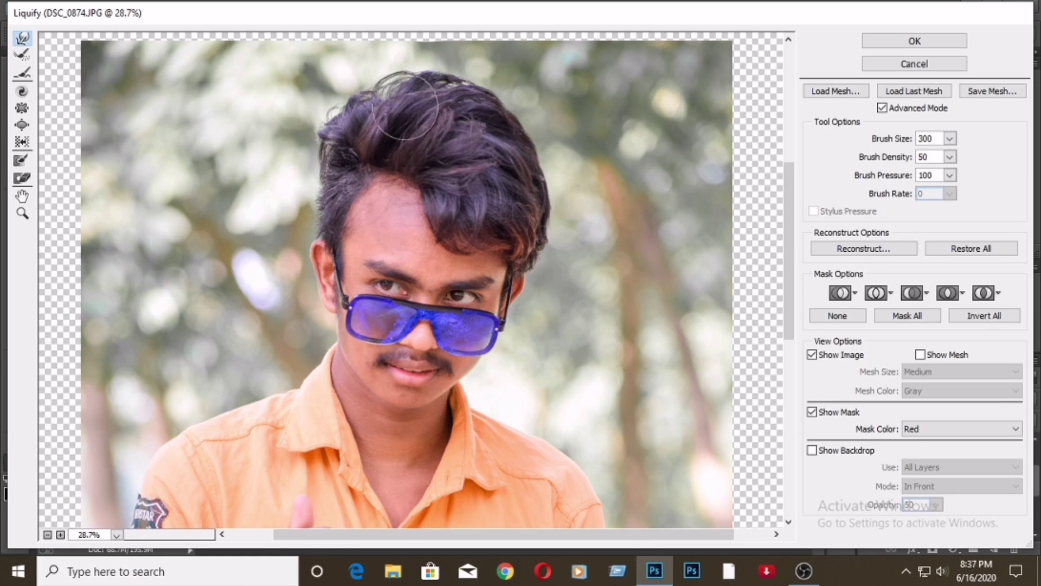
# Apply the Liquify warp, refit the view, and merge visible layers into a new layer
pyautogui.click(938, 40)
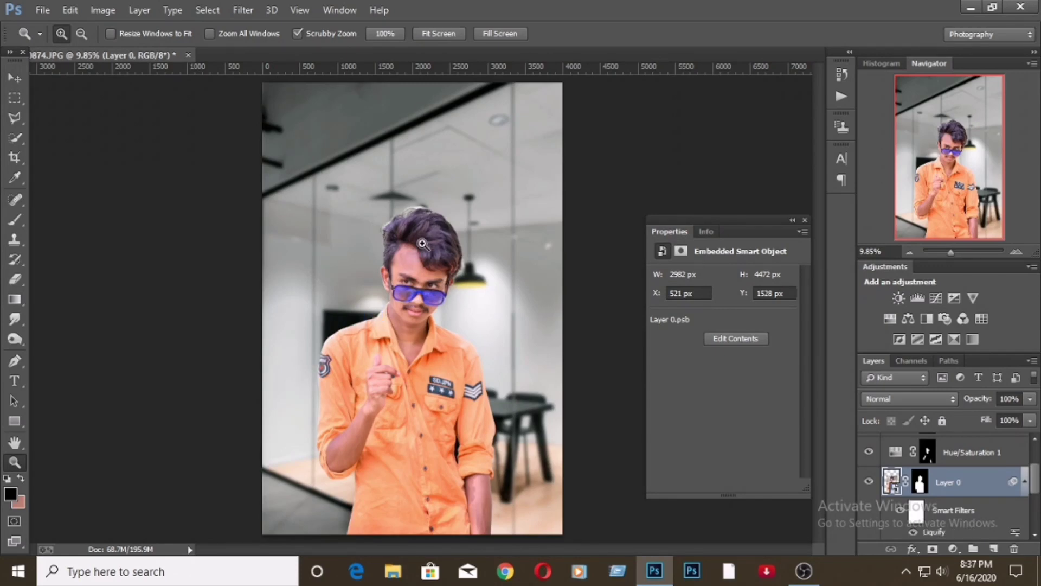
pyautogui.click(445, 292)
pyautogui.rightClick(409, 214)
pyautogui.click(442, 217)
pyautogui.rightClick(458, 227)
pyautogui.click(477, 228)
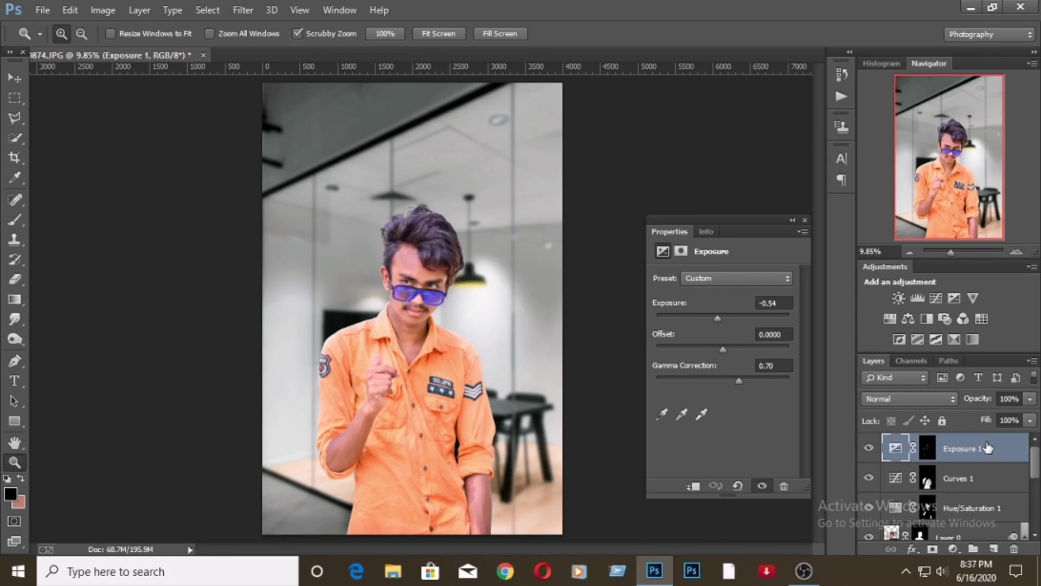
pyautogui.press('alt')
pyautogui.hotkey('ctrl', 'shift', 'alt', 'n')
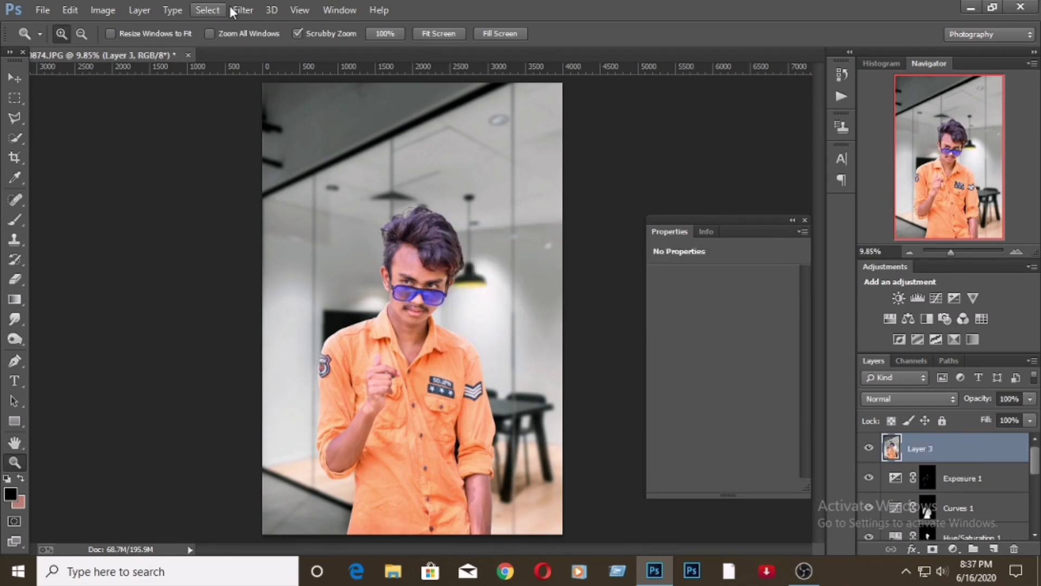
# In Camera Raw, set contrast +8, highlights -39, shadows +69, blacks -50, and lift vibrance
pyautogui.click(232, 10)
pyautogui.click(282, 99)
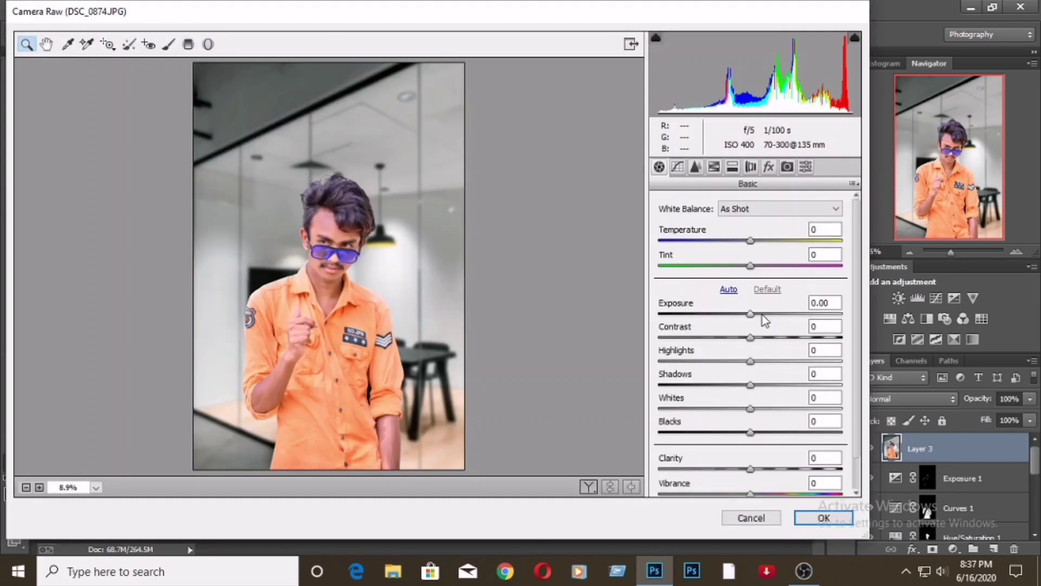
pyautogui.click(758, 337)
pyautogui.click(714, 361)
pyautogui.click(813, 384)
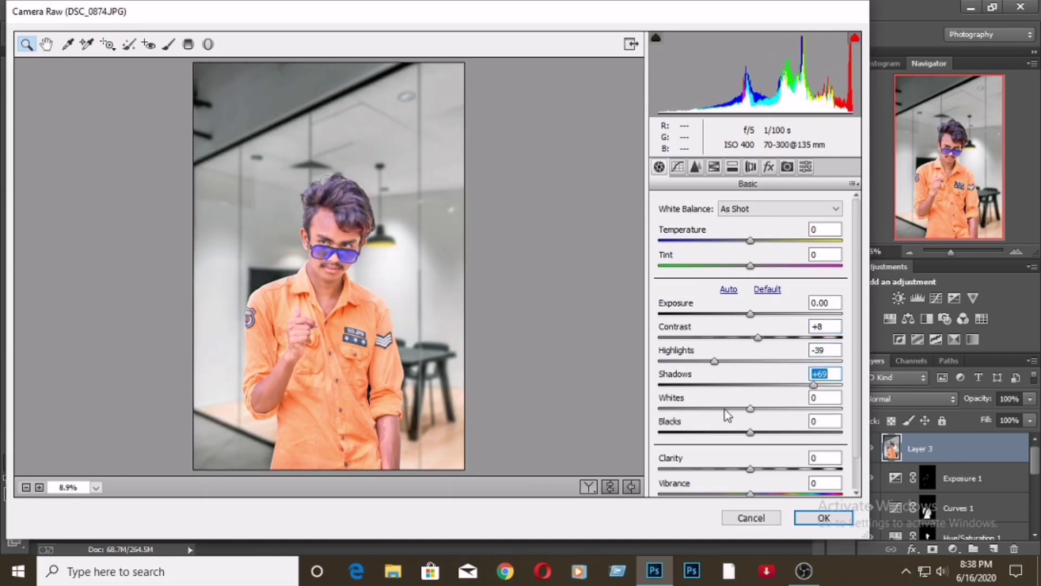
pyautogui.moveTo(735, 432)
pyautogui.mouseDown()
pyautogui.moveTo(705, 432)
pyautogui.moveTo(762, 415)
pyautogui.mouseUp()
pyautogui.click(766, 469)
pyautogui.scroll(-1, 862, 345)
pyautogui.click(758, 482)
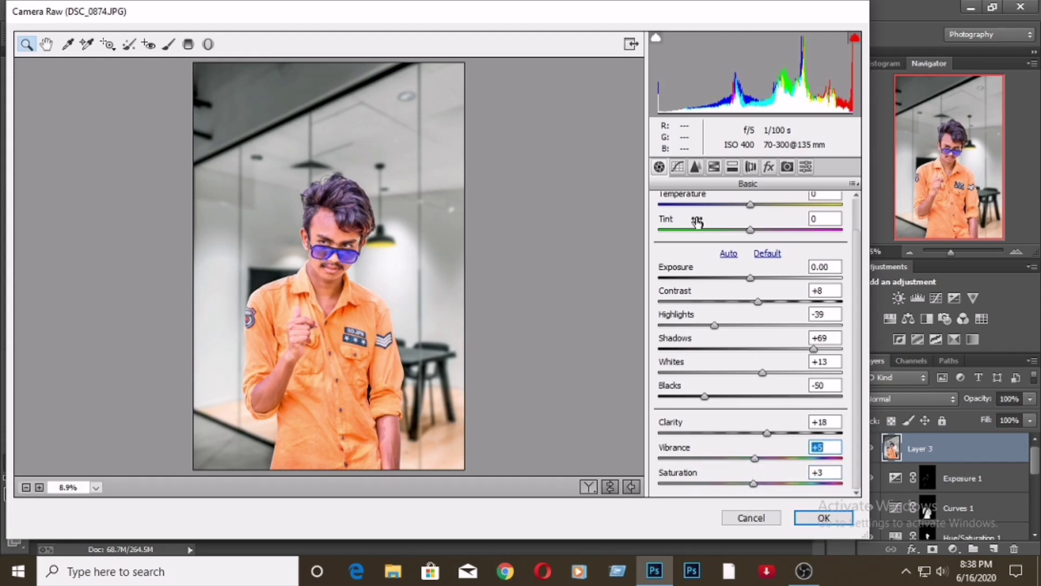
# Add luminance noise reduction, cut orange saturation to -18, brighten oranges, and fully desaturate greens
pyautogui.click(695, 166)
pyautogui.click(676, 351)
pyautogui.click(713, 167)
pyautogui.click(739, 301)
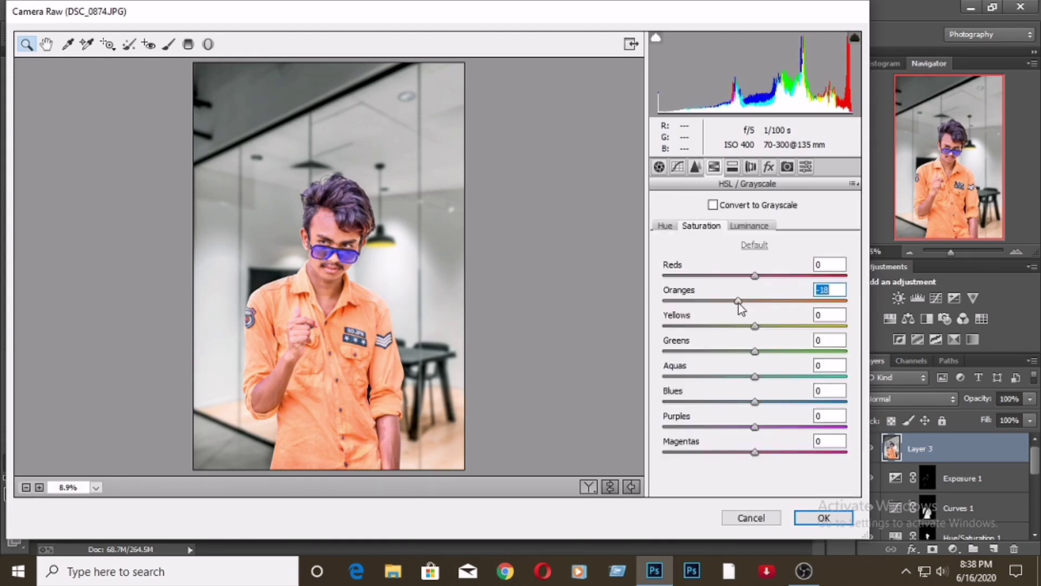
pyautogui.click(749, 226)
pyautogui.moveTo(755, 301)
pyautogui.mouseDown()
pyautogui.moveTo(770, 301)
pyautogui.moveTo(767, 275)
pyautogui.moveTo(751, 303)
pyautogui.moveTo(761, 303)
pyautogui.moveTo(664, 326)
pyautogui.mouseUp()
pyautogui.click(700, 227)
pyautogui.moveTo(754, 351); pyautogui.dragTo(602, 348)
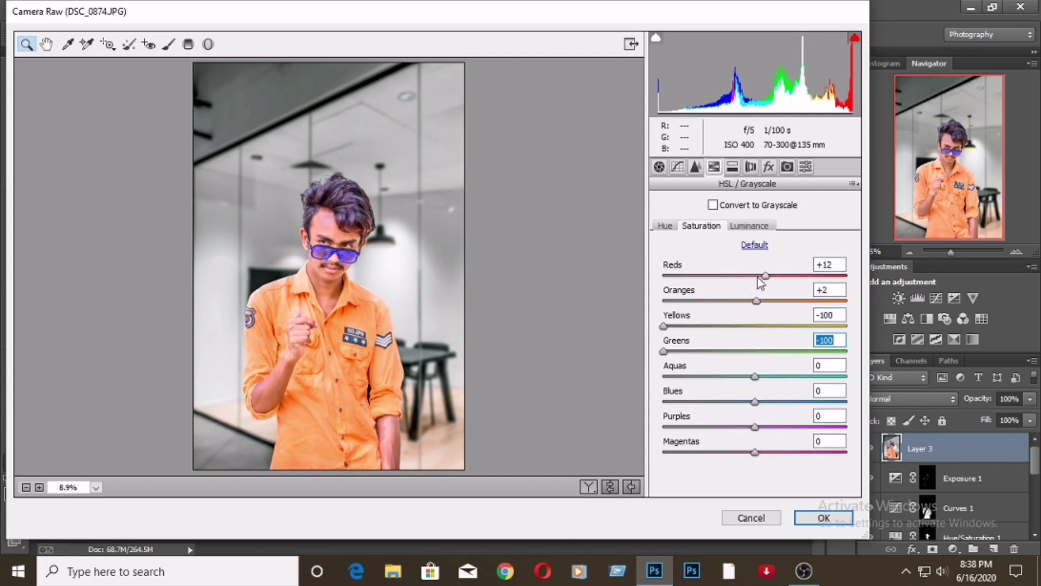
pyautogui.click(664, 225)
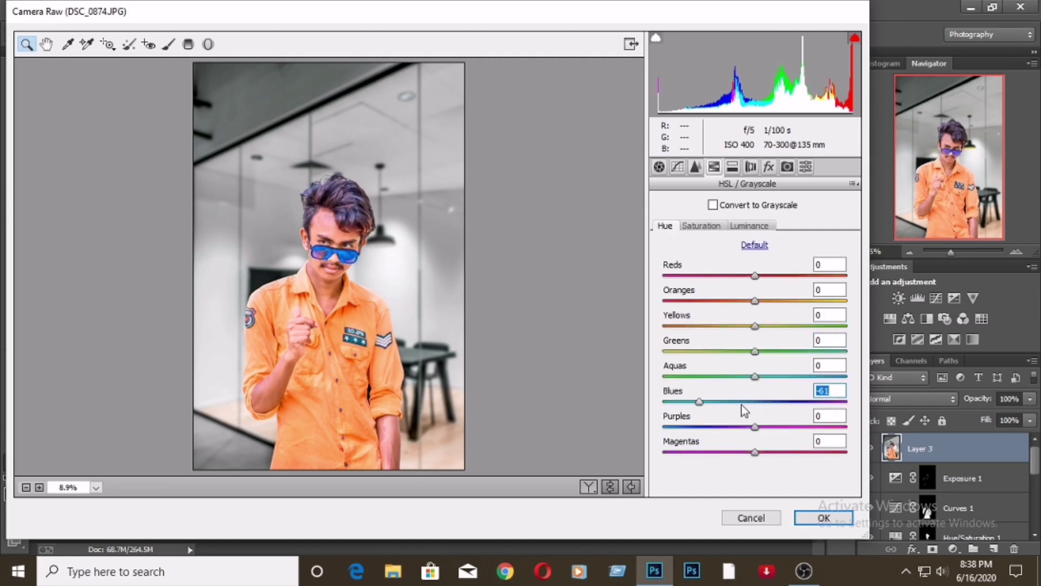
# Tint shadows green, set calibration hues red +6, green +8, blue -8, and darken outside a radial filter
pyautogui.click(751, 167)
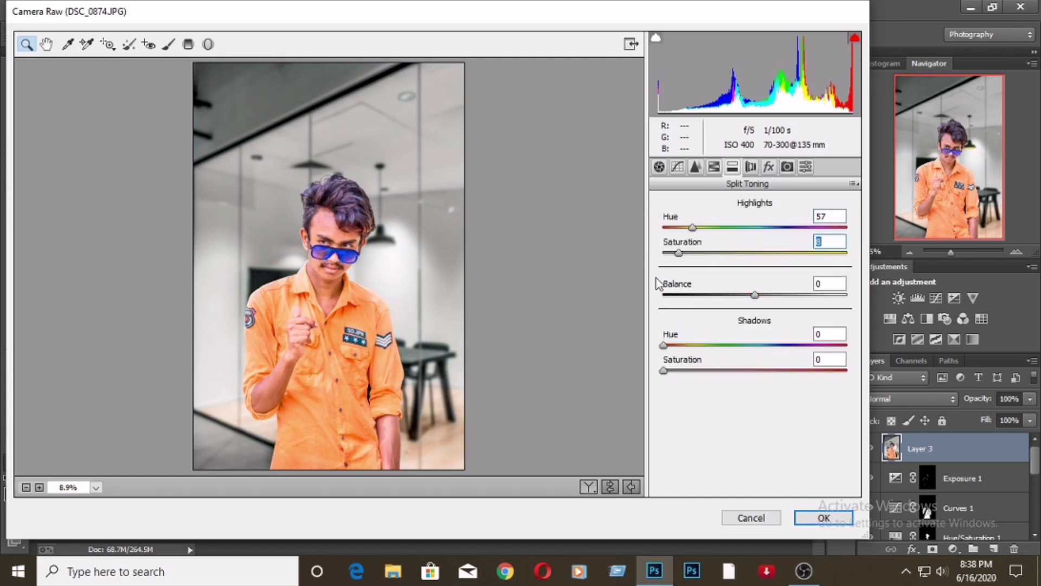
pyautogui.moveTo(663, 370)
pyautogui.mouseDown()
pyautogui.moveTo(790, 347)
pyautogui.moveTo(724, 346)
pyautogui.moveTo(784, 379)
pyautogui.moveTo(738, 352)
pyautogui.mouseUp()
pyautogui.click(768, 166)
pyautogui.click(786, 167)
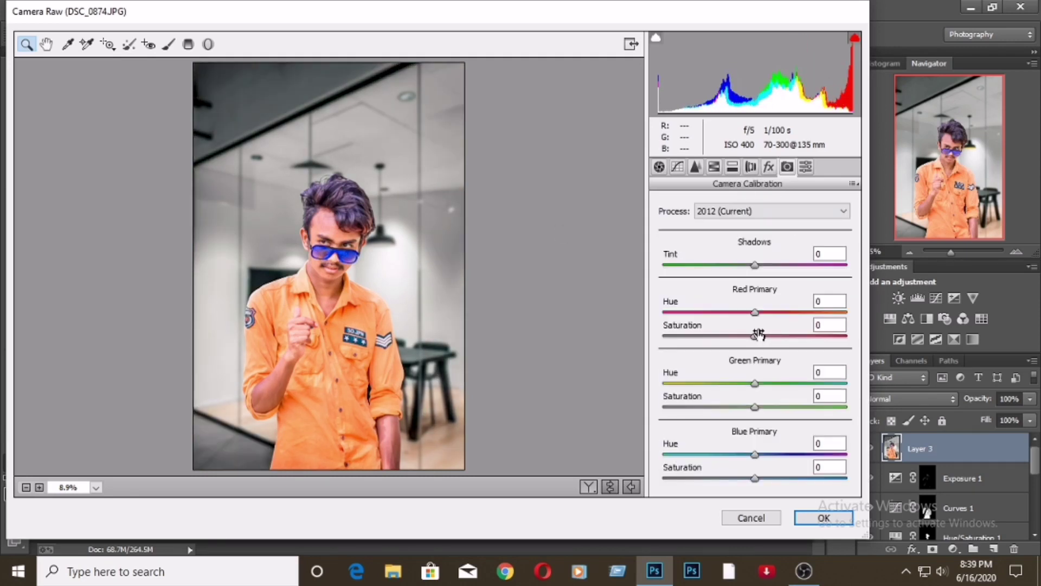
pyautogui.moveTo(754, 312); pyautogui.dragTo(761, 313)
pyautogui.moveTo(754, 383); pyautogui.dragTo(762, 384)
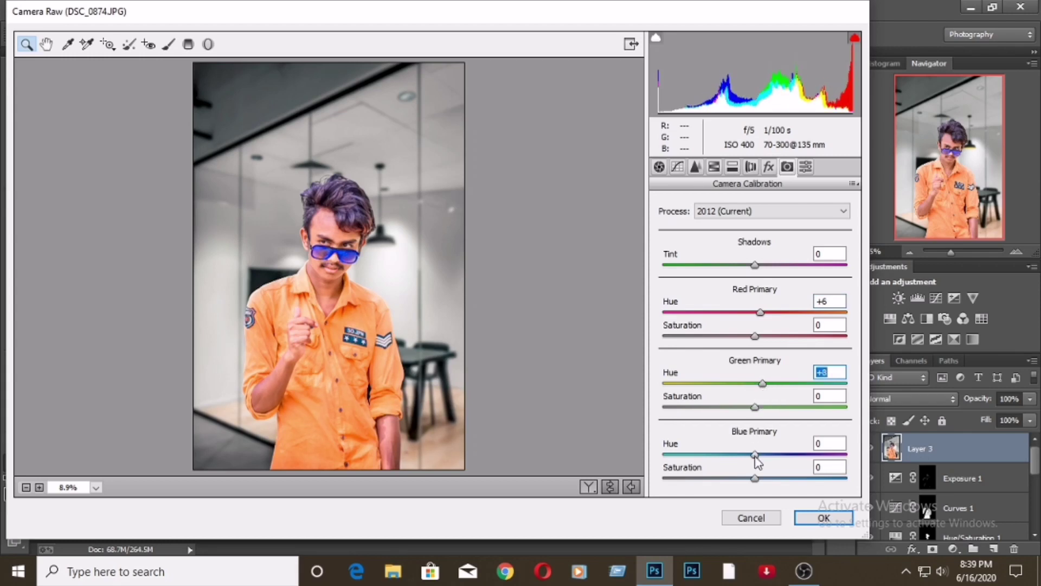
pyautogui.moveTo(755, 455); pyautogui.dragTo(748, 454)
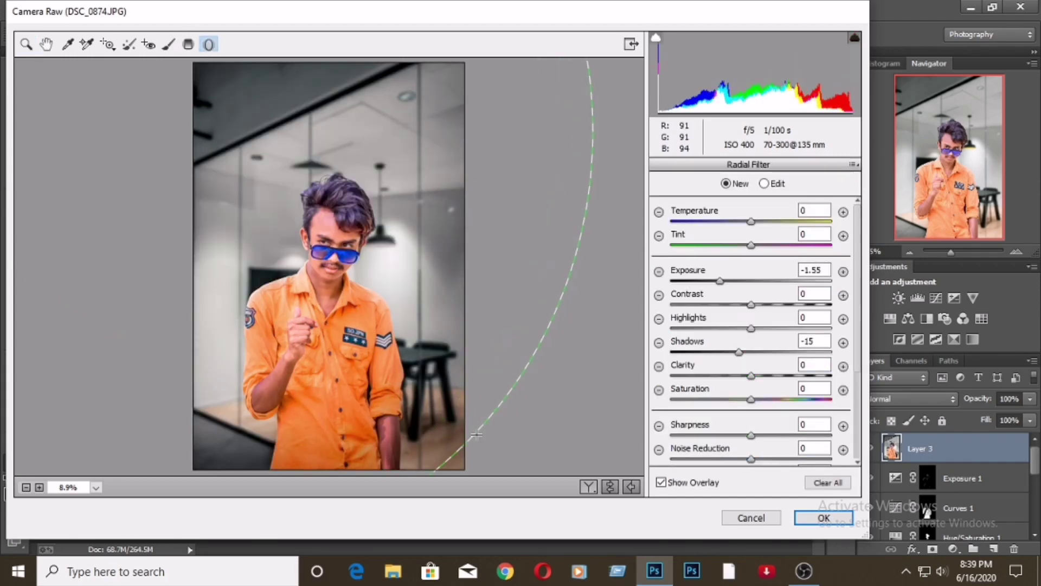
pyautogui.moveTo(720, 280); pyautogui.dragTo(740, 281)
pyautogui.click(824, 517)
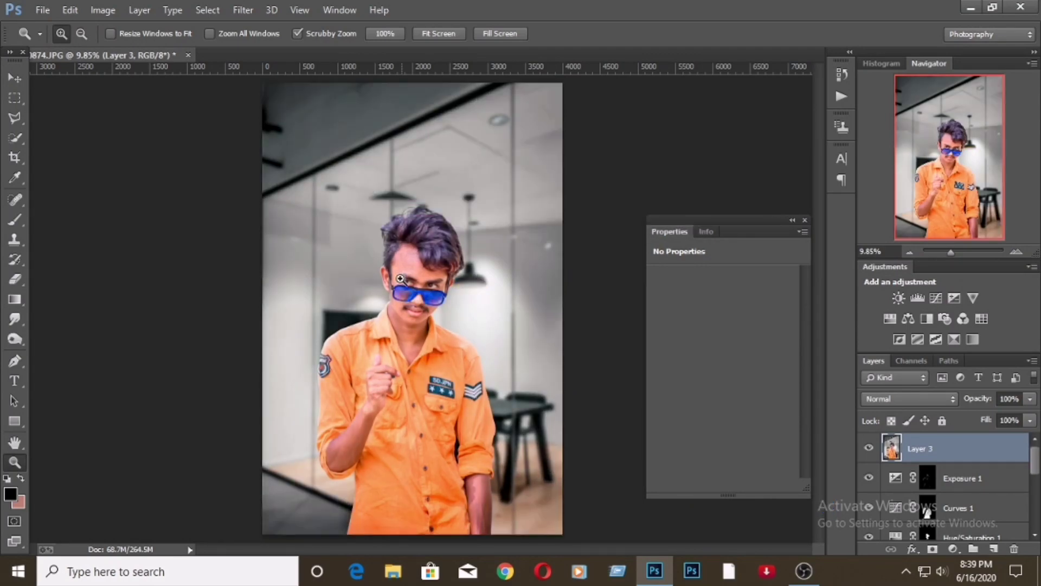
# Zoom in on the face and set up the Mixer Brush at size 146 with white
pyautogui.moveTo(400, 279); pyautogui.dragTo(642, 331)
pyautogui.click(807, 220)
pyautogui.moveTo(543, 271); pyautogui.dragTo(358, 271)
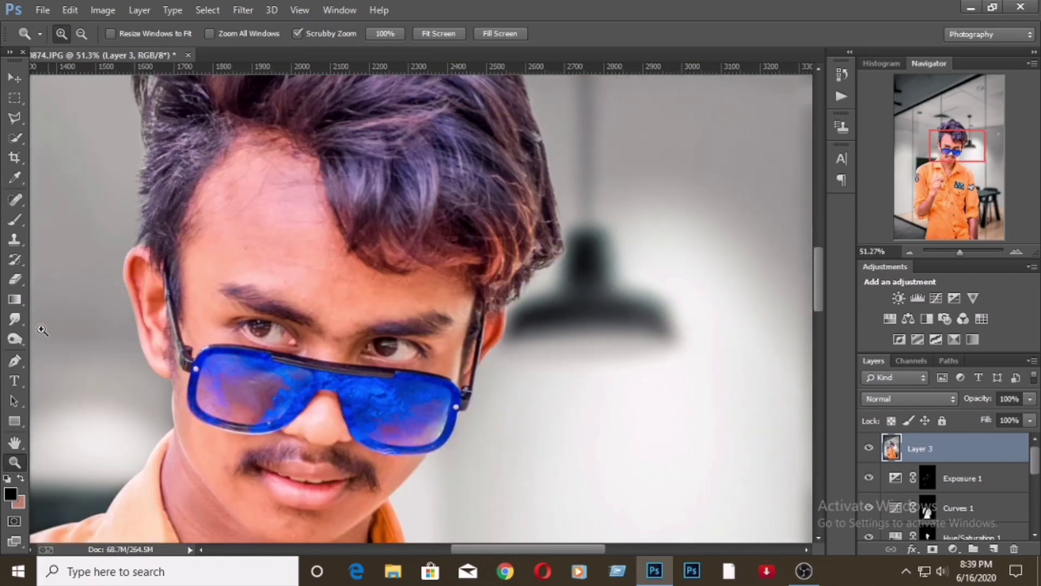
pyautogui.rightClick(15, 220)
pyautogui.click(54, 269)
pyautogui.rightClick(292, 233)
pyautogui.moveTo(303, 201); pyautogui.dragTo(319, 200)
pyautogui.press('Return')
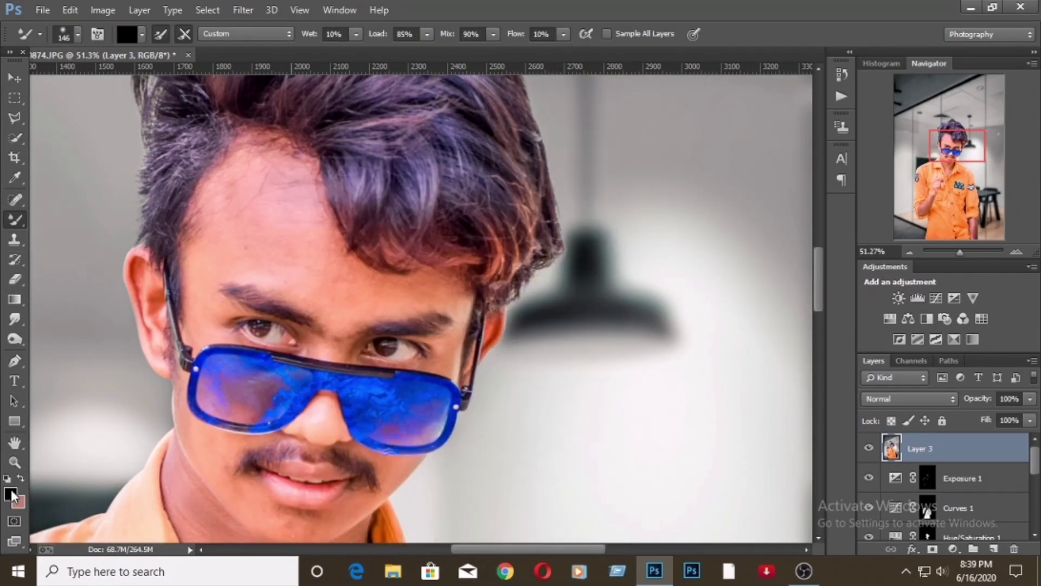
pyautogui.click(10, 493)
pyautogui.click(325, 140)
pyautogui.click(674, 128)
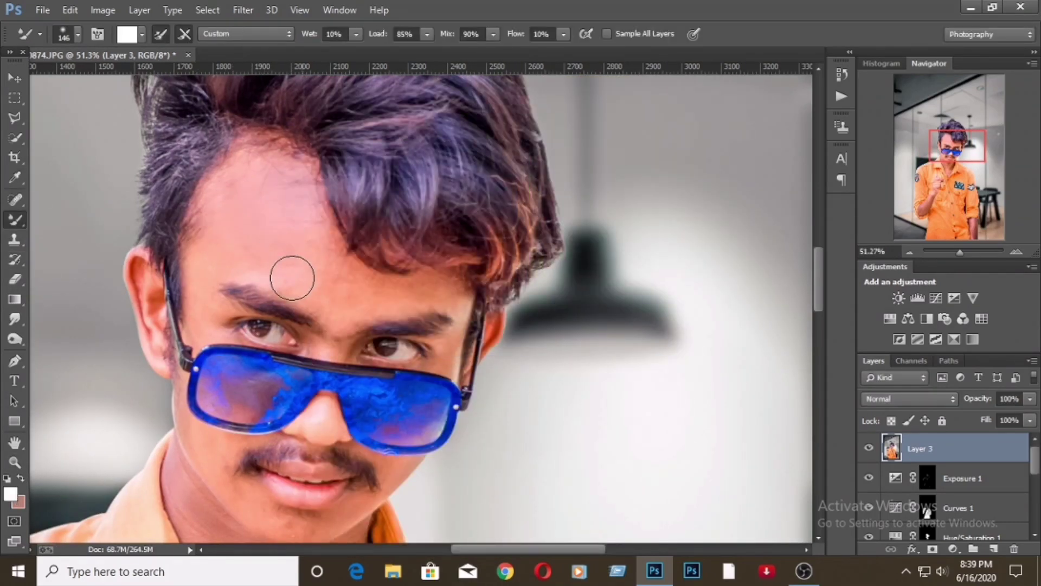
# Smooth the forehead skin, then shrink the brush to 85
pyautogui.moveTo(292, 278); pyautogui.dragTo(398, 299)
pyautogui.rightClick(267, 251)
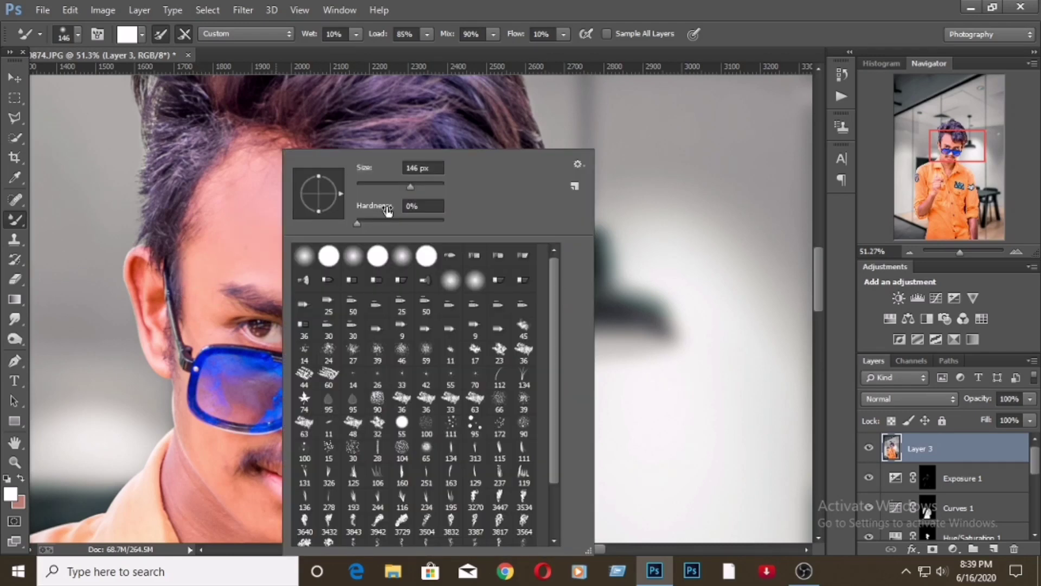
pyautogui.moveTo(305, 174); pyautogui.dragTo(295, 175)
pyautogui.press('Return')
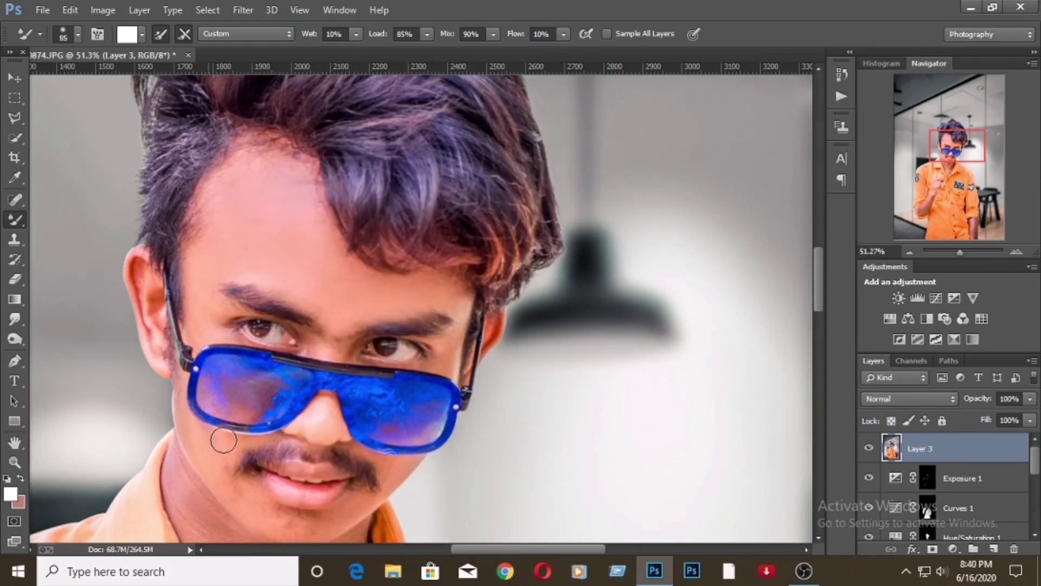
pyautogui.scroll(-3, 262, 521)
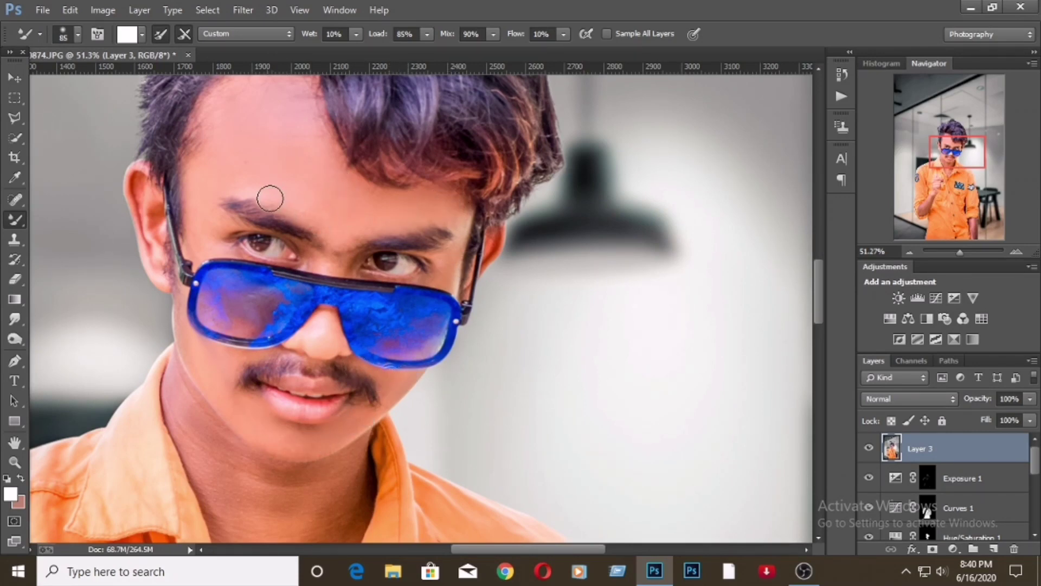
pyautogui.scroll(-4, 276, 324)
# Smooth the neck skin with a 163-size brush and fit the image on screen
pyautogui.rightClick(337, 332)
pyautogui.write('163')
pyautogui.press('Return')
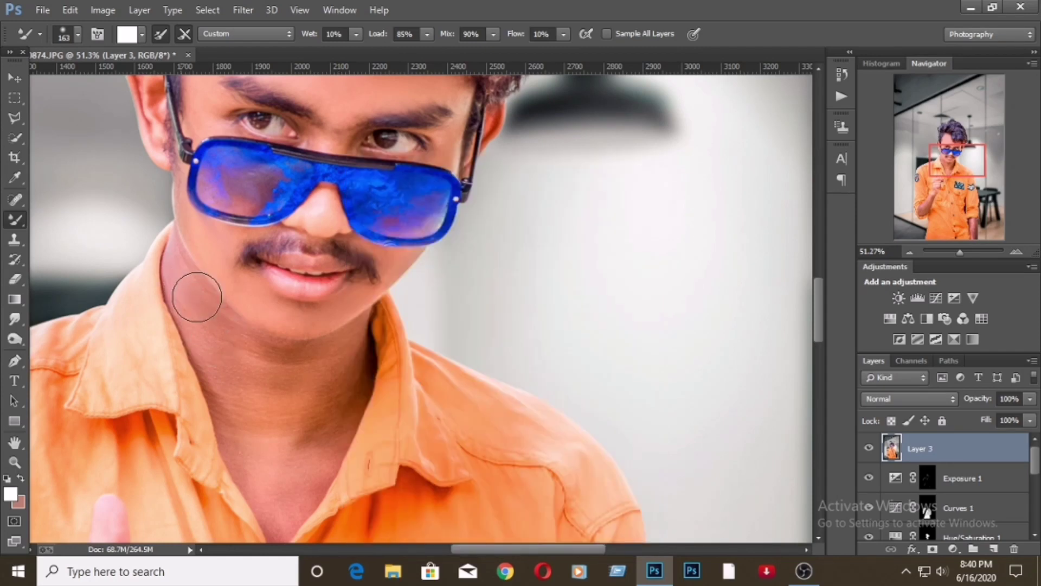
pyautogui.moveTo(291, 378); pyautogui.dragTo(350, 384)
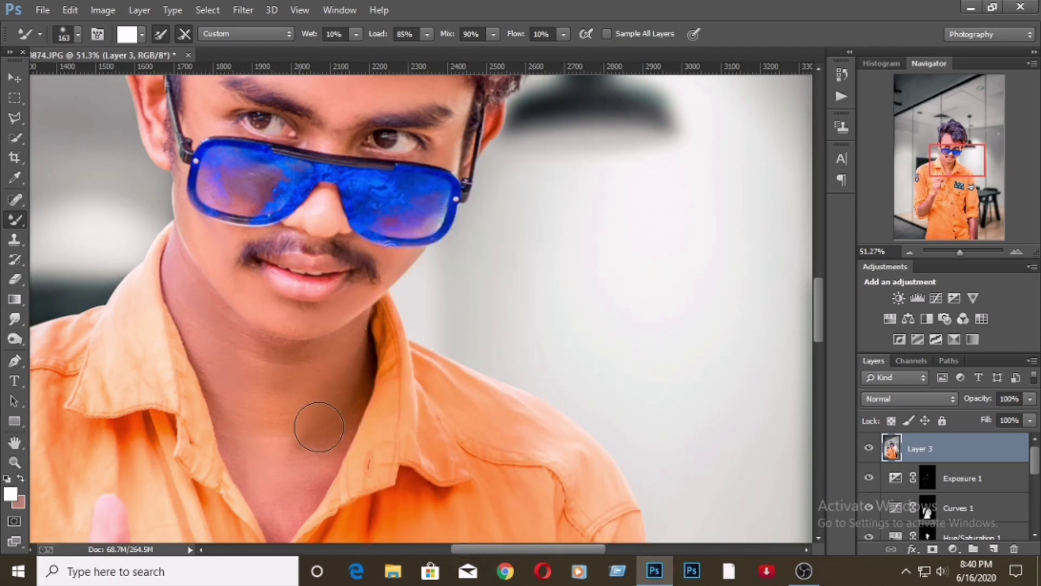
pyautogui.press('z')
pyautogui.rightClick(296, 332)
pyautogui.click(336, 342)
# Add a Selective Color layer and push its Yellows toward magenta by +55
pyautogui.rightClick(443, 311)
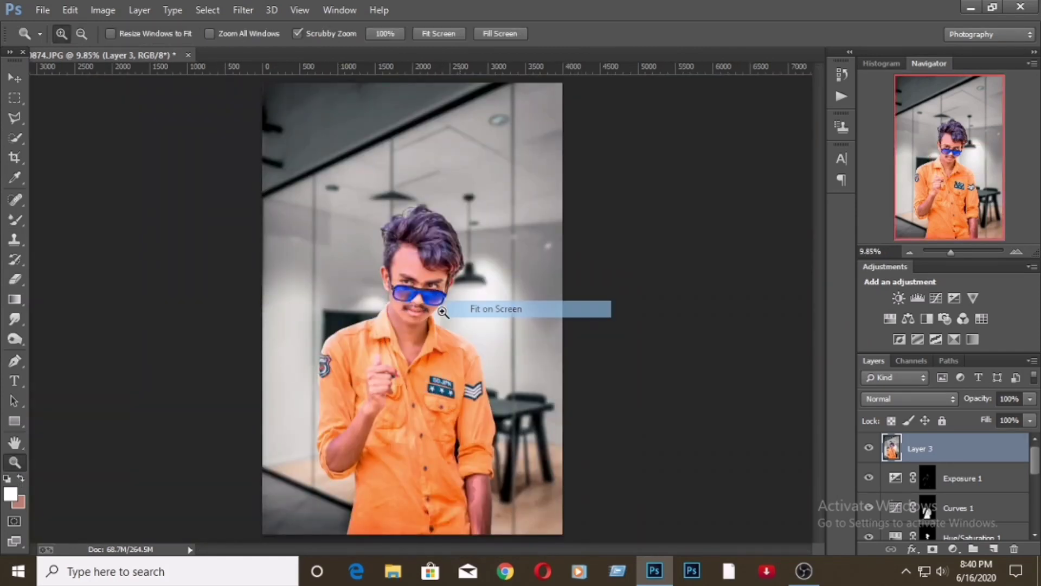
pyautogui.click(453, 309)
pyautogui.click(18, 224)
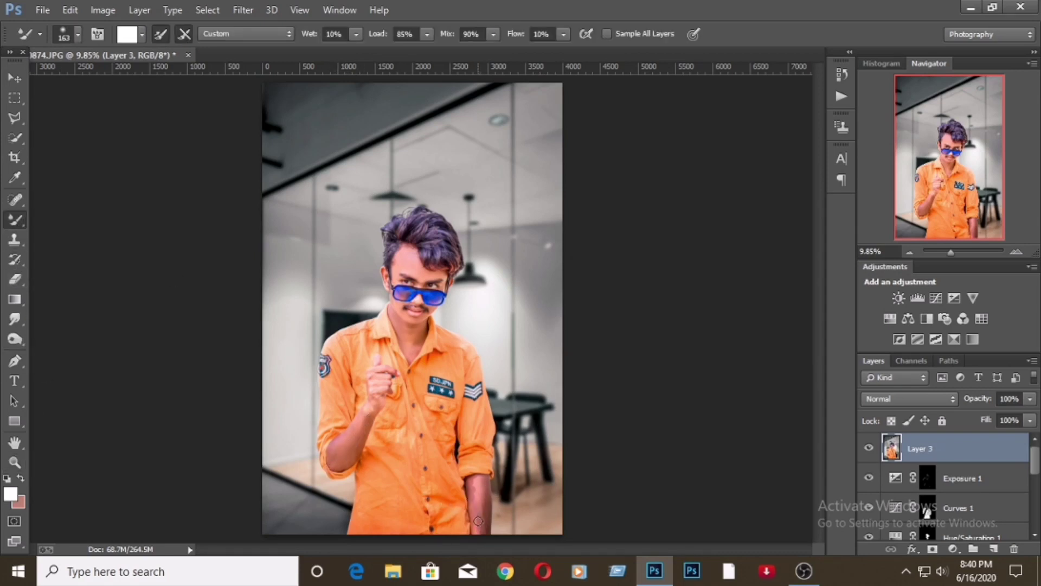
pyautogui.click(15, 462)
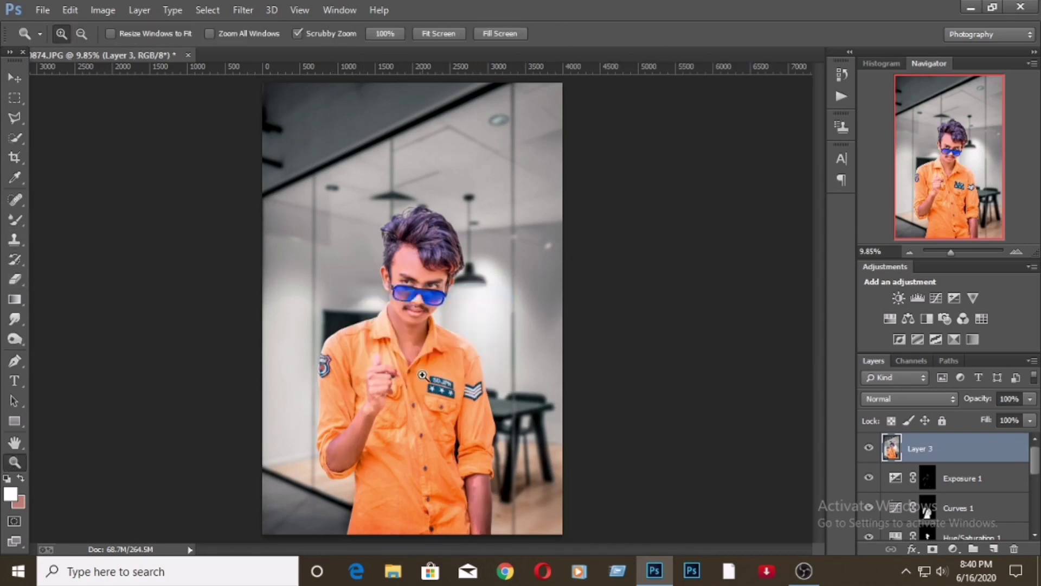
pyautogui.click(955, 340)
pyautogui.click(721, 298)
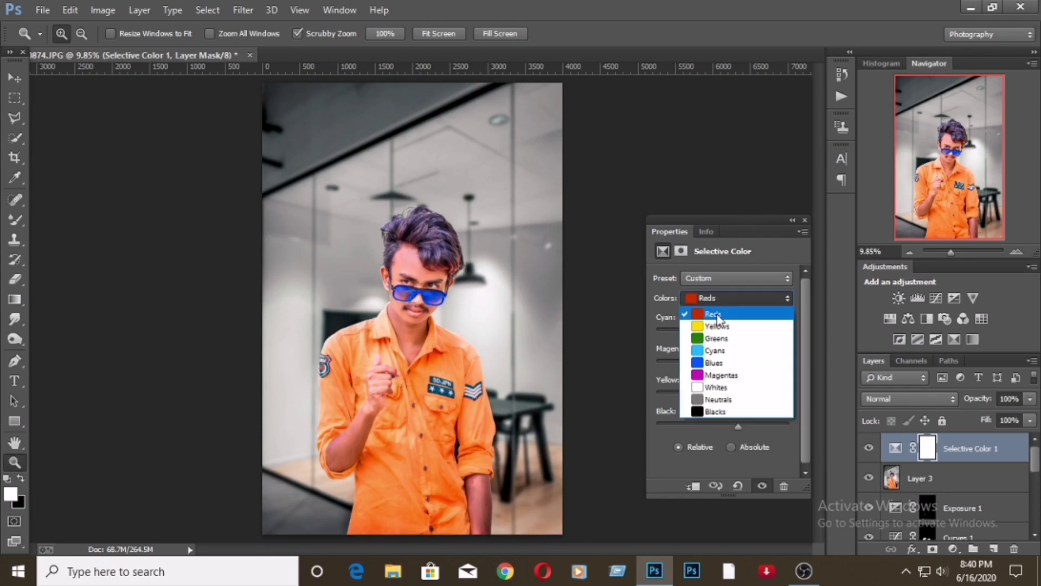
pyautogui.moveTo(723, 364); pyautogui.dragTo(758, 364)
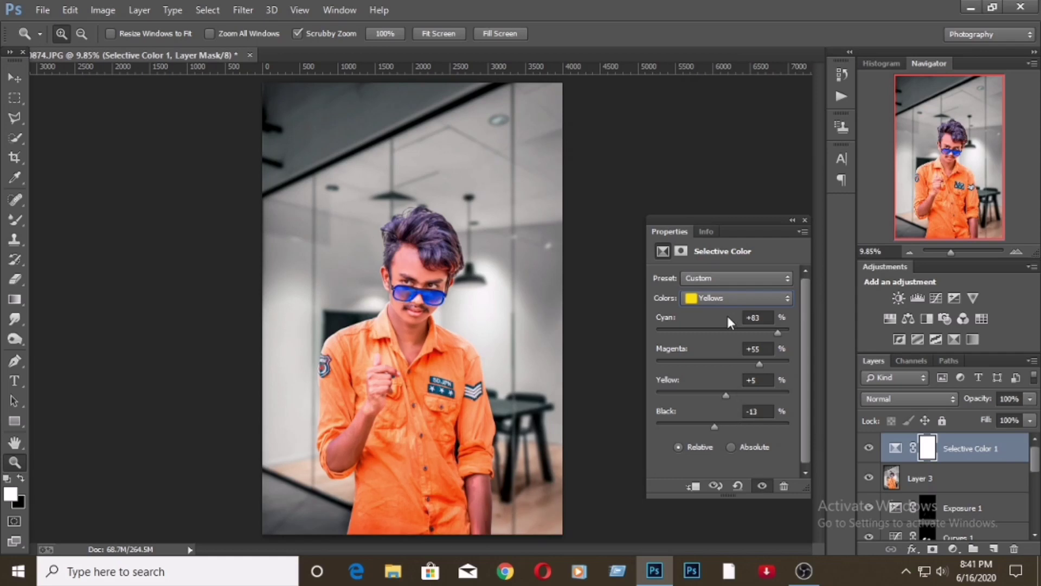
# Step through Greens and Whites, and add a touch of cyan to the Neutrals
pyautogui.click(735, 298)
pyautogui.click(727, 335)
pyautogui.click(735, 297)
pyautogui.click(726, 387)
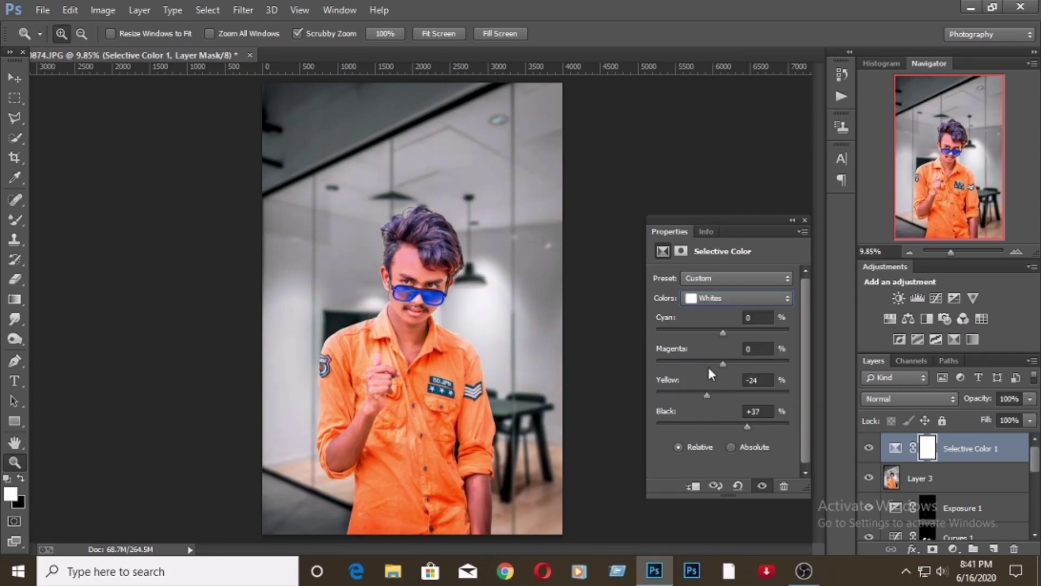
pyautogui.click(735, 298)
pyautogui.click(727, 400)
pyautogui.moveTo(723, 336); pyautogui.dragTo(734, 394)
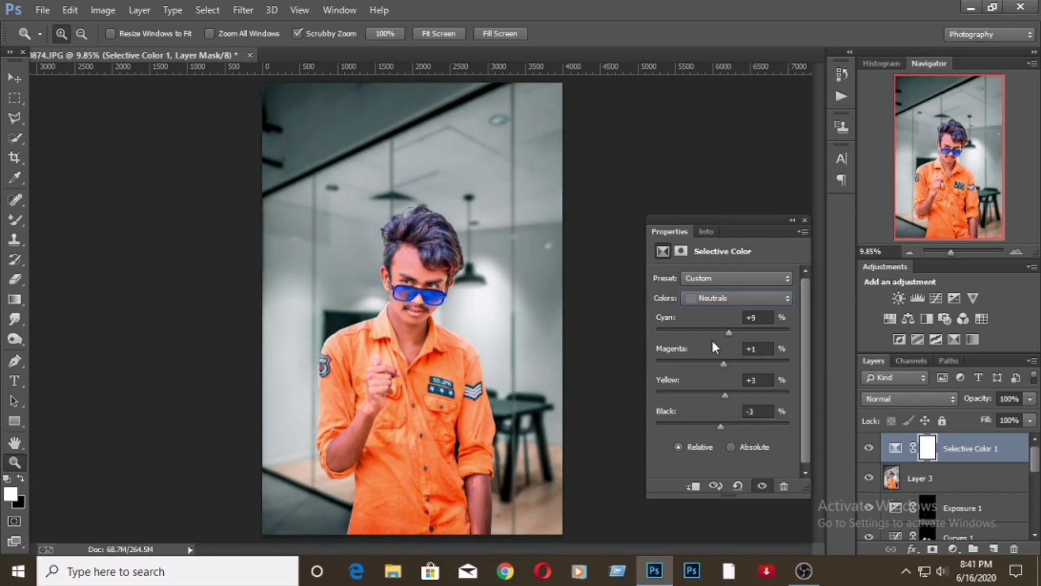
# Add cyan and remove yellow in the Blacks range of Selective Color
pyautogui.click(726, 298)
pyautogui.click(708, 412)
pyautogui.moveTo(723, 332); pyautogui.dragTo(733, 335)
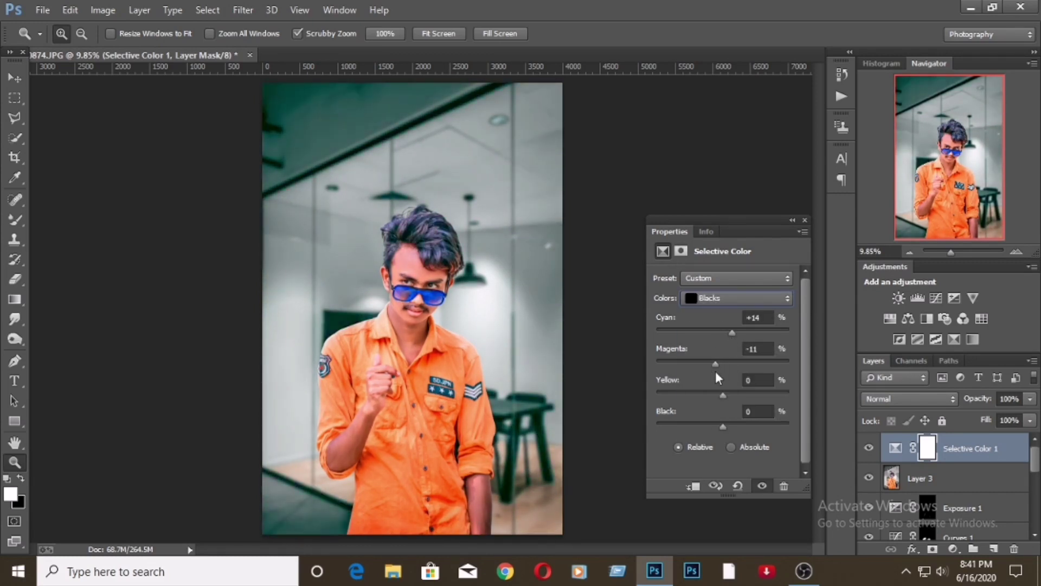
pyautogui.moveTo(723, 395)
pyautogui.mouseDown()
pyautogui.moveTo(737, 427)
pyautogui.moveTo(724, 425)
pyautogui.mouseUp()
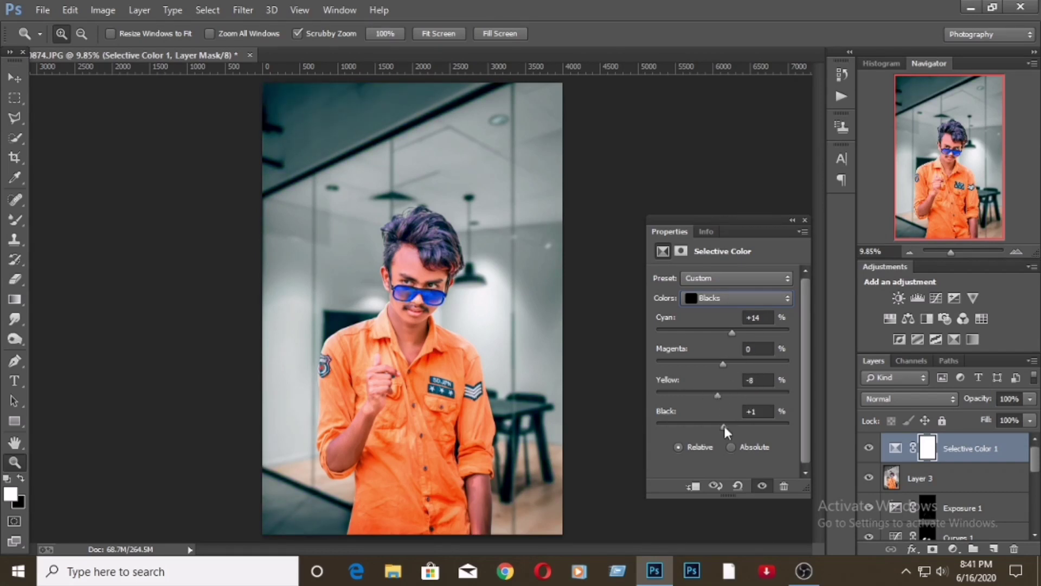
pyautogui.click(805, 220)
# Add a Color Balance layer (Midtones -7, +3) and merge all visible layers into Layer 4
pyautogui.click(952, 548)
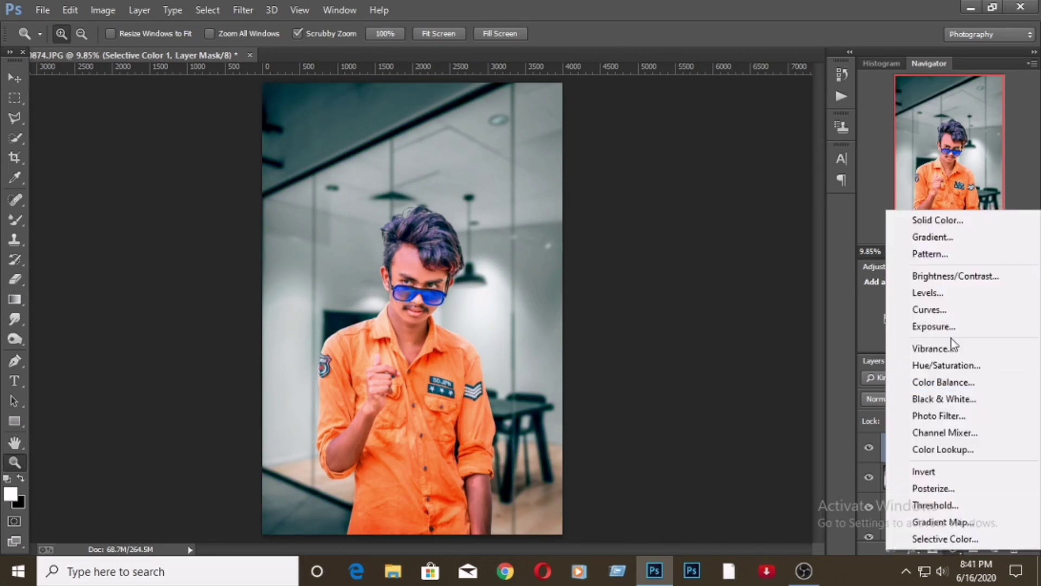
pyautogui.click(930, 379)
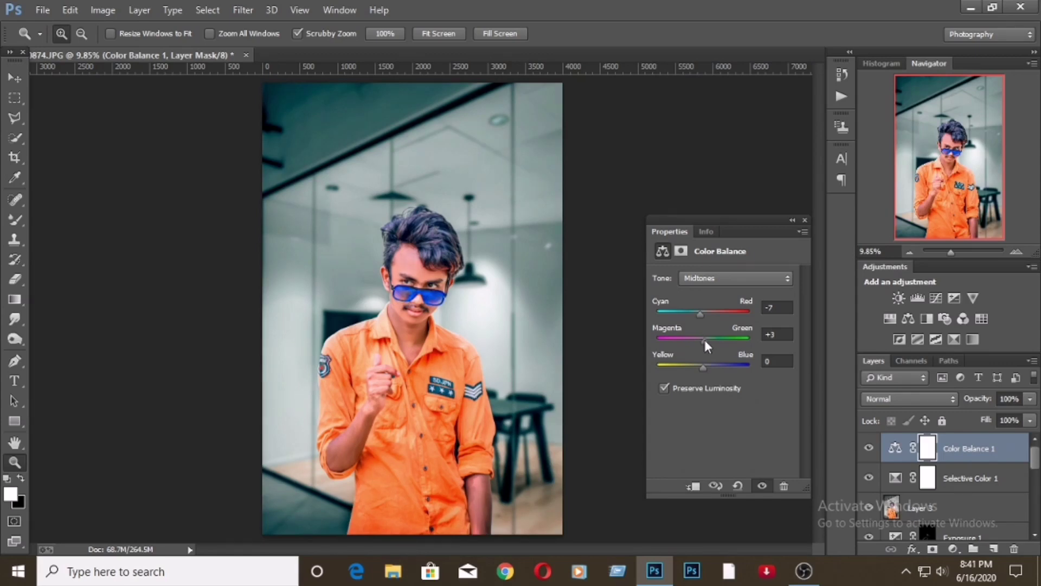
pyautogui.click(805, 220)
pyautogui.click(957, 450)
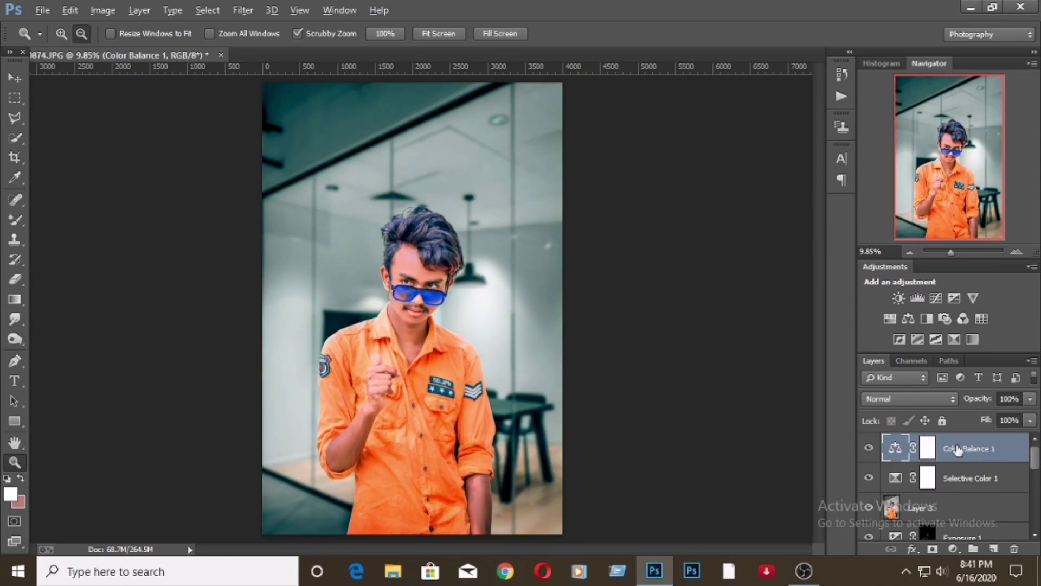
pyautogui.hotkey('ctrl', 'alt', 'shift', 'e')
# In Camera Raw, set Exposure +0.25, Contrast +7, Highlights -33, Shadows +38, Whites +18, Blacks -20, and cool the temperature
pyautogui.click(242, 10)
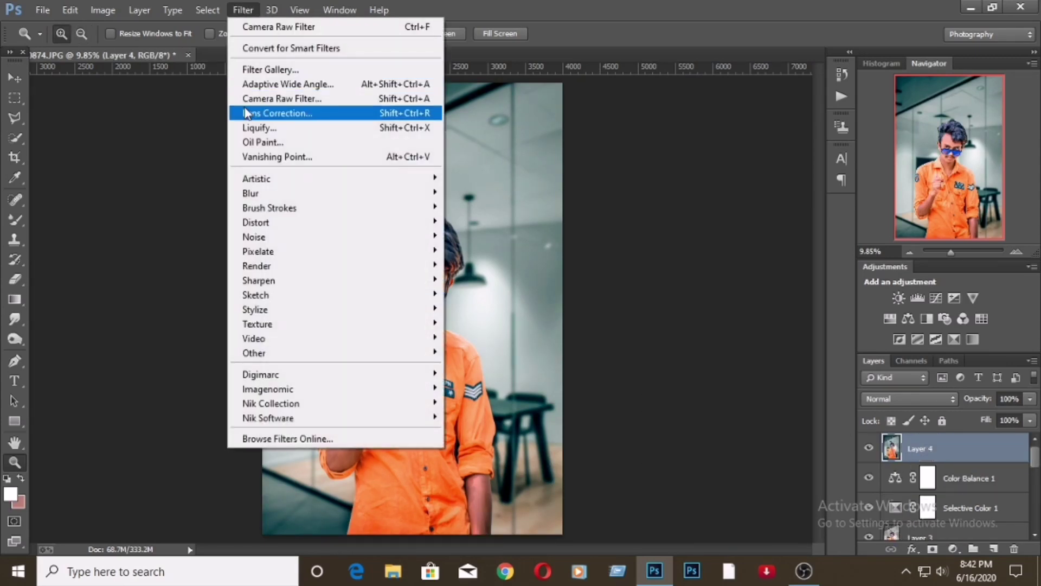
pyautogui.click(249, 108)
pyautogui.moveTo(751, 314); pyautogui.dragTo(754, 317)
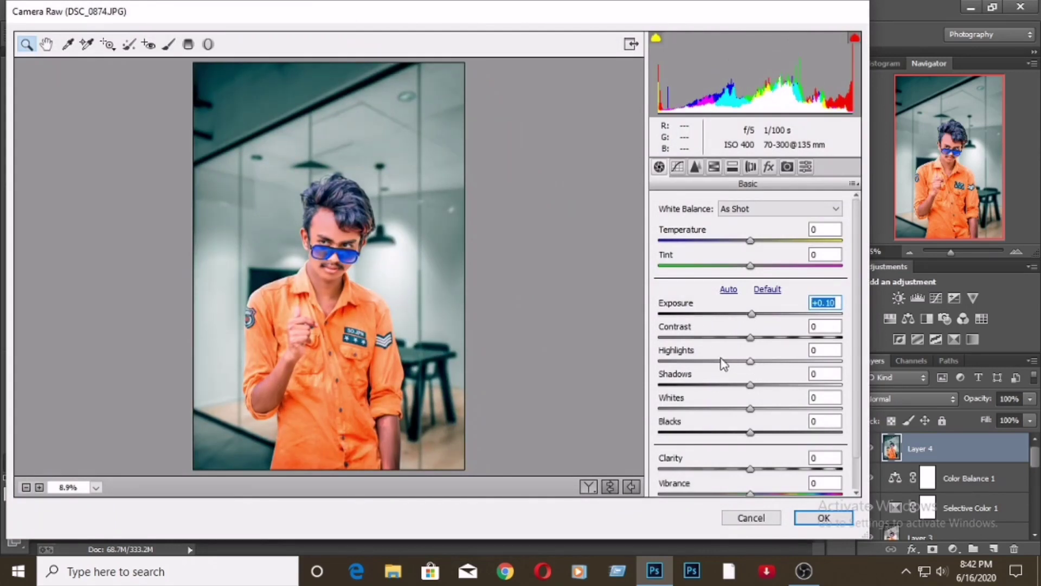
pyautogui.moveTo(750, 361)
pyautogui.mouseDown()
pyautogui.moveTo(720, 361)
pyautogui.moveTo(785, 384)
pyautogui.mouseUp()
pyautogui.moveTo(750, 432)
pyautogui.mouseDown()
pyautogui.moveTo(733, 432)
pyautogui.moveTo(767, 409)
pyautogui.mouseUp()
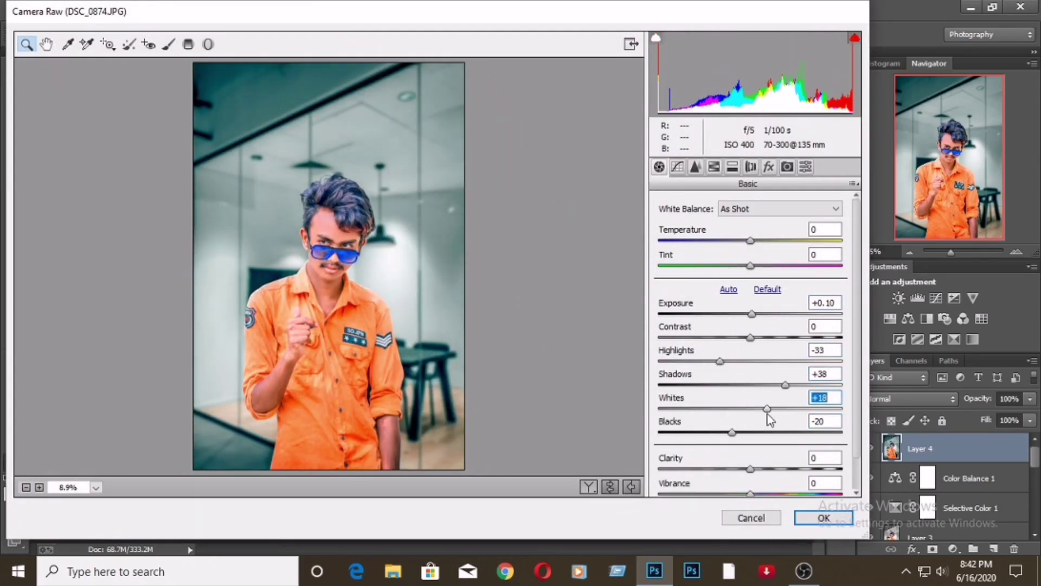
pyautogui.scroll(-2, 779, 445)
pyautogui.moveTo(750, 302); pyautogui.dragTo(755, 278)
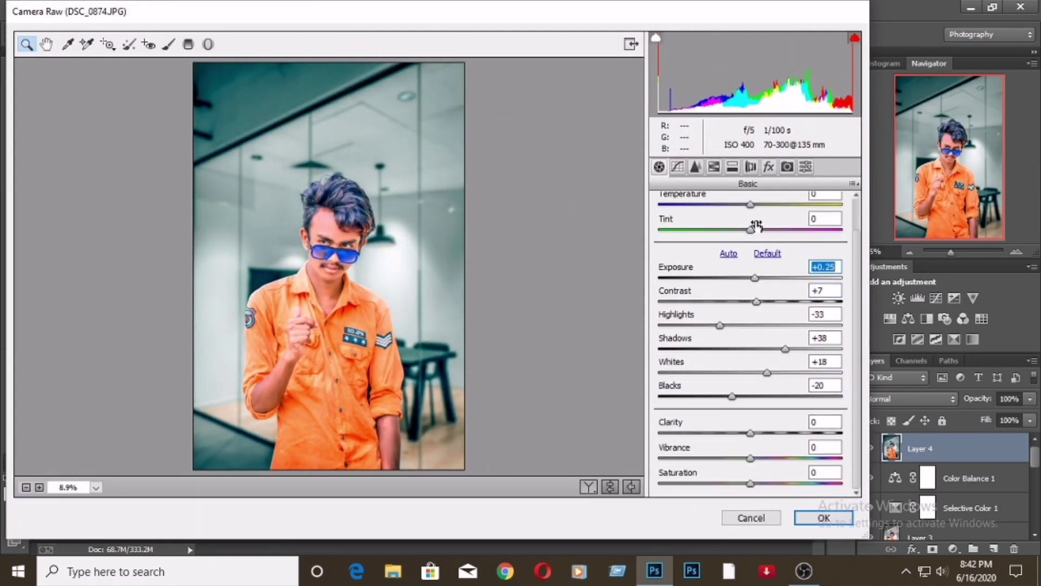
pyautogui.moveTo(750, 204); pyautogui.dragTo(754, 229)
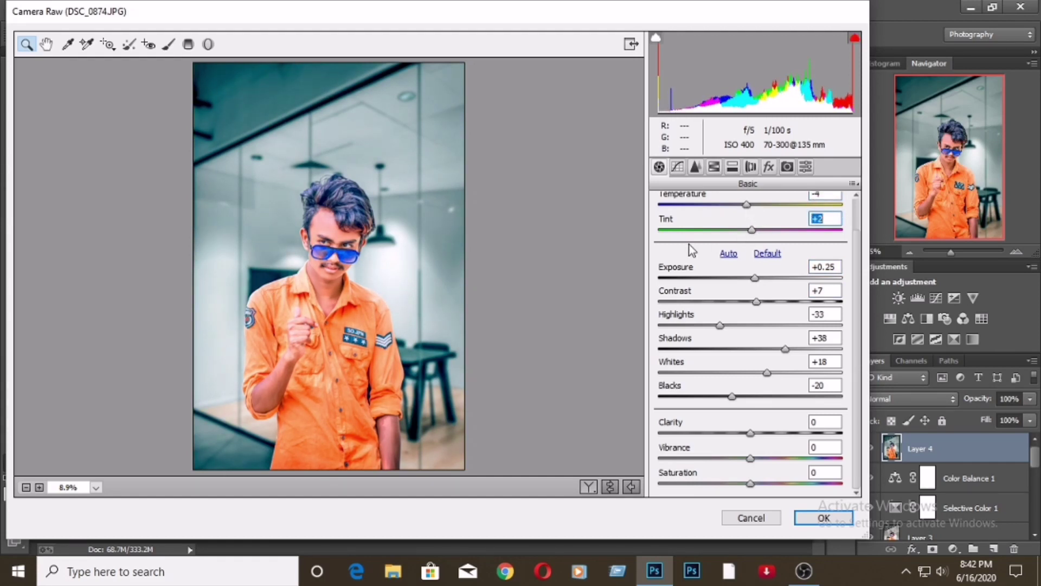
# Paint a +0.10 exposure local brightening over the forehead with a smaller adjustment brush
pyautogui.press('k')
pyautogui.moveTo(750, 280); pyautogui.dragTo(754, 280)
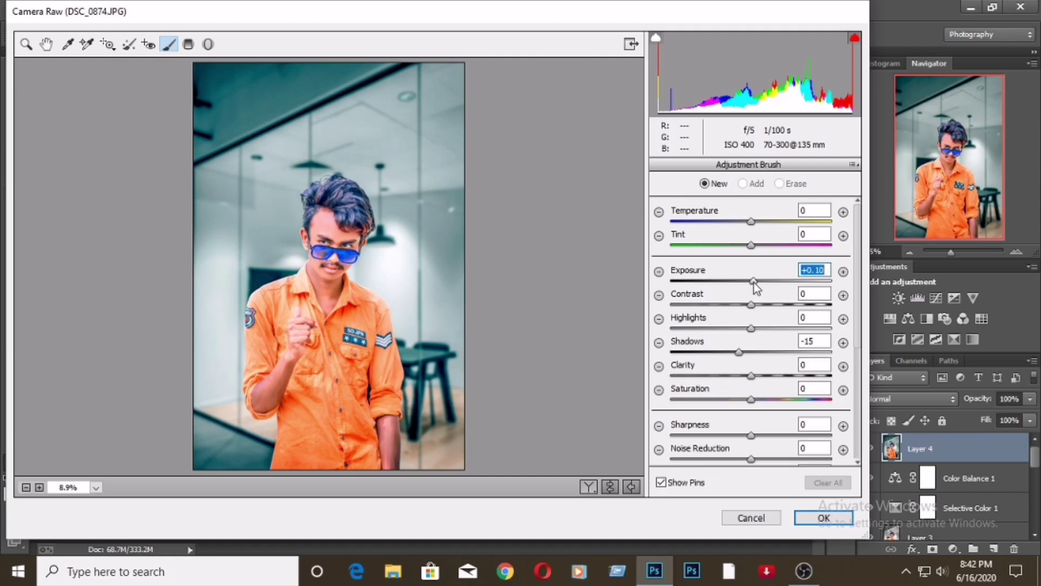
pyautogui.scroll(4, 350, 265)
pyautogui.press('[')
pyautogui.press('[')
pyautogui.press('[')
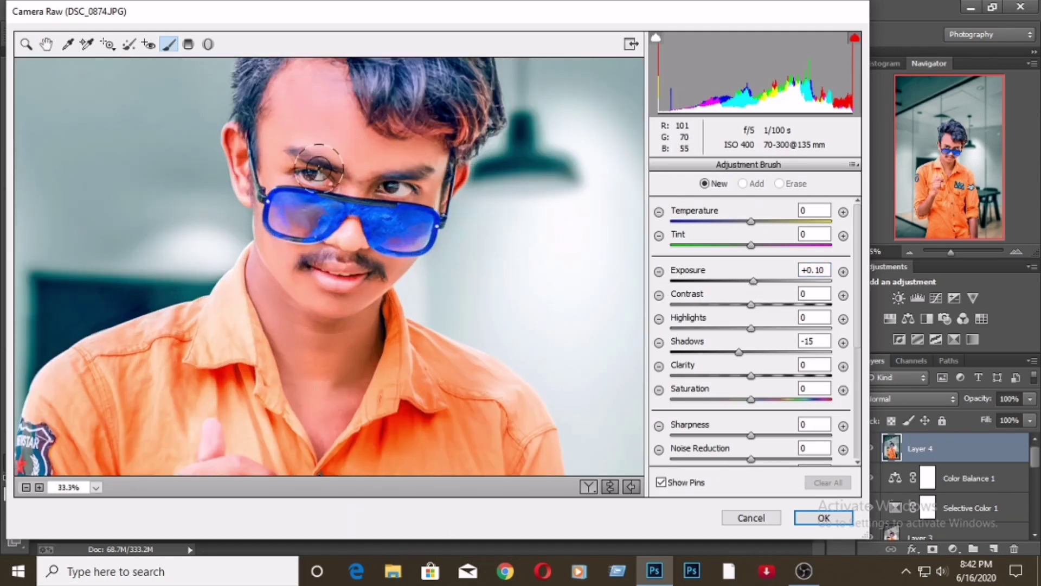
pyautogui.moveTo(346, 157); pyautogui.dragTo(389, 151)
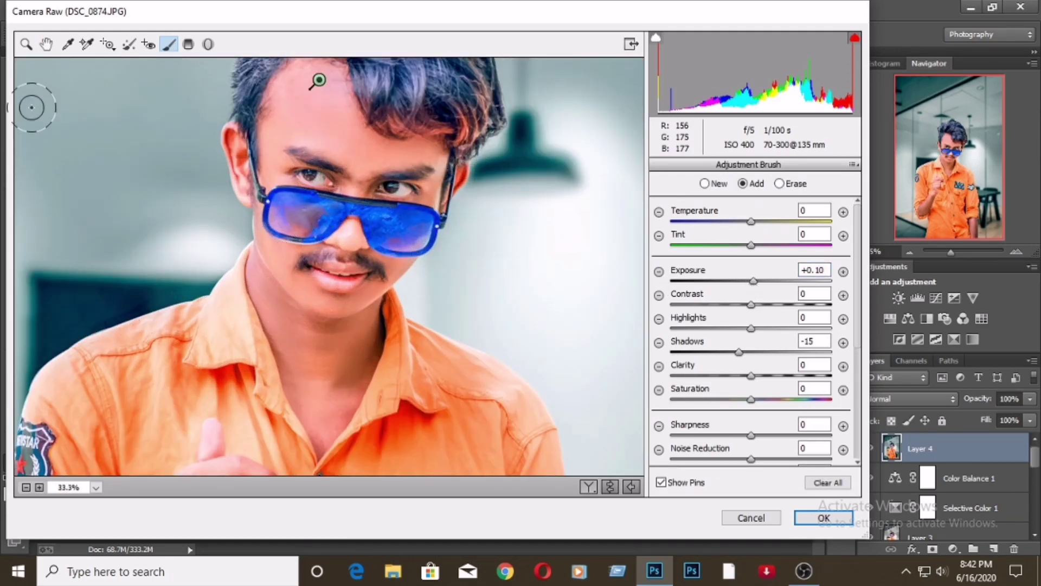
pyautogui.press('z')
pyautogui.moveTo(365, 325); pyautogui.dragTo(399, 314)
pyautogui.rightClick(399, 313)
pyautogui.click(399, 309)
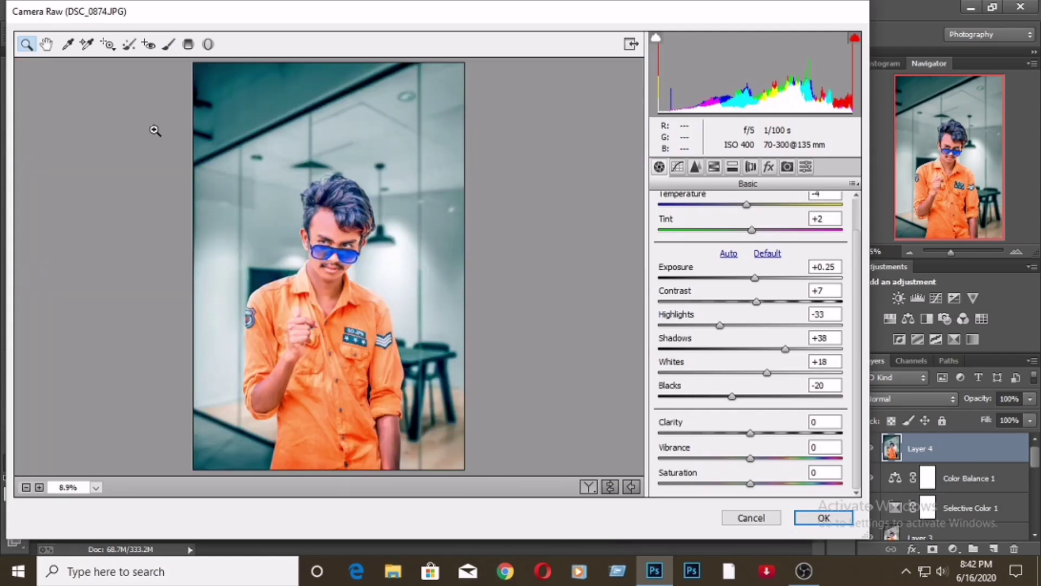
pyautogui.press('k')
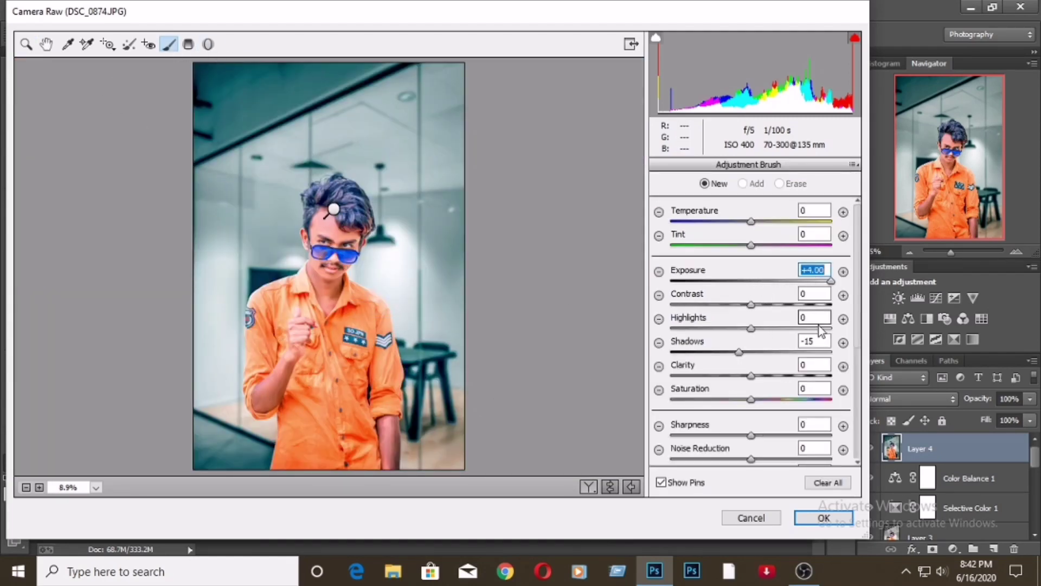
# Tint the shadows blue with Split Toning hue 212 and saturation 10, and apply the filter
pyautogui.press('z')
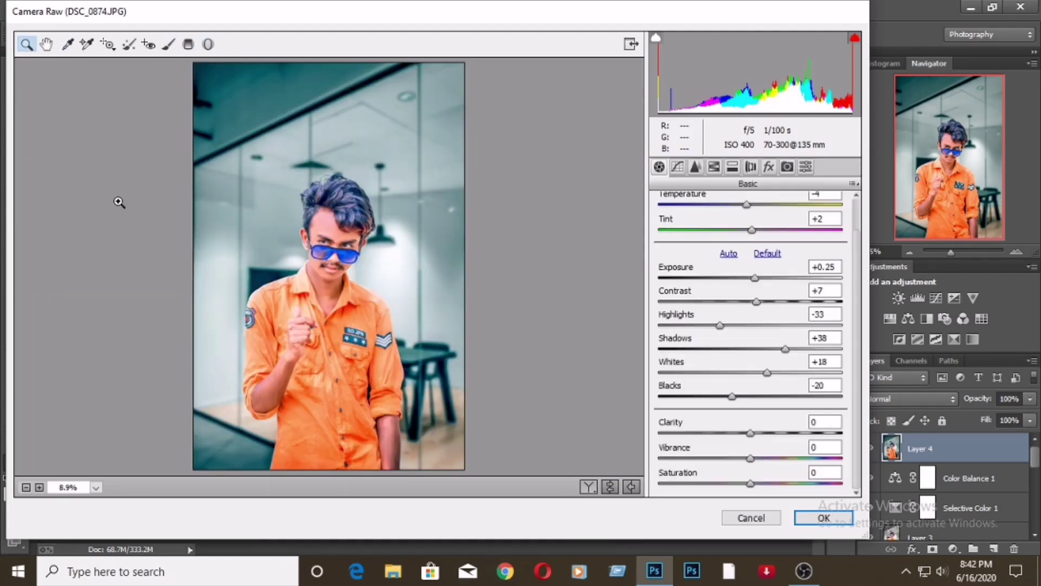
pyautogui.click(751, 166)
pyautogui.click(771, 346)
pyautogui.click(681, 371)
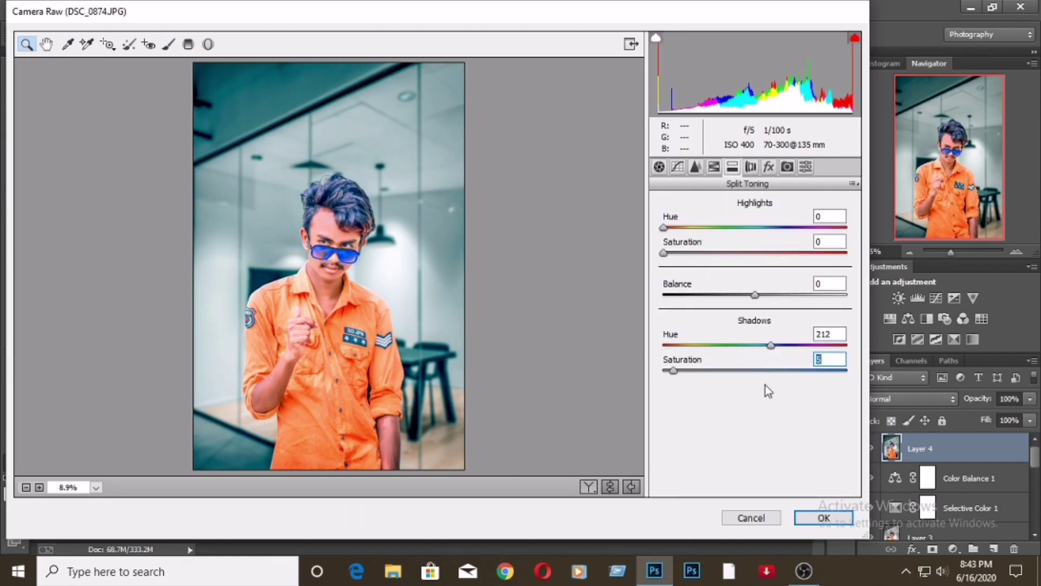
pyautogui.click(832, 518)
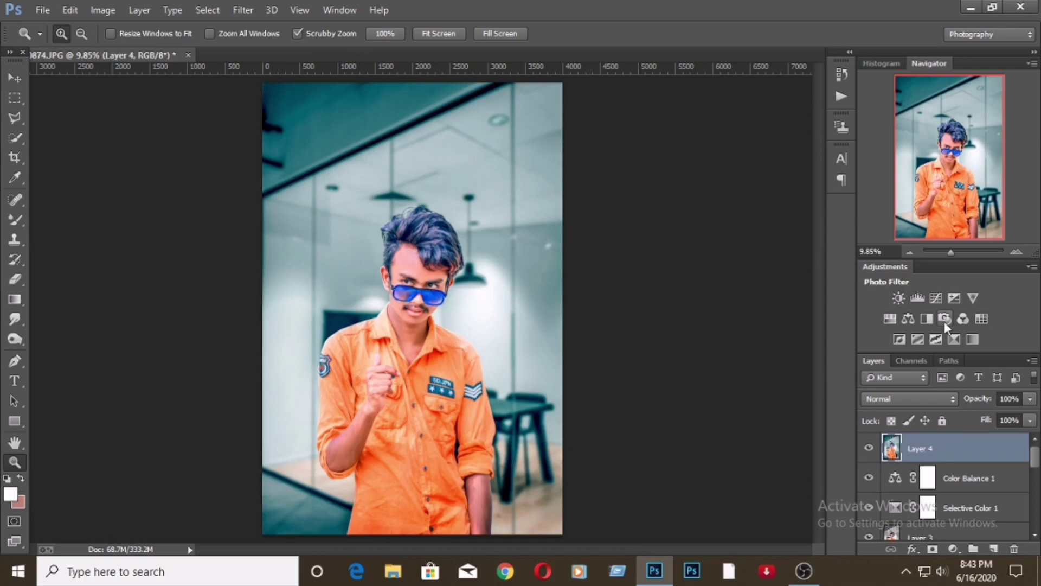
# Add a warming Photo Filter and a light cyan-blue Photo Filter, lowering the warming filter's opacity
pyautogui.click(944, 319)
pyautogui.click(945, 319)
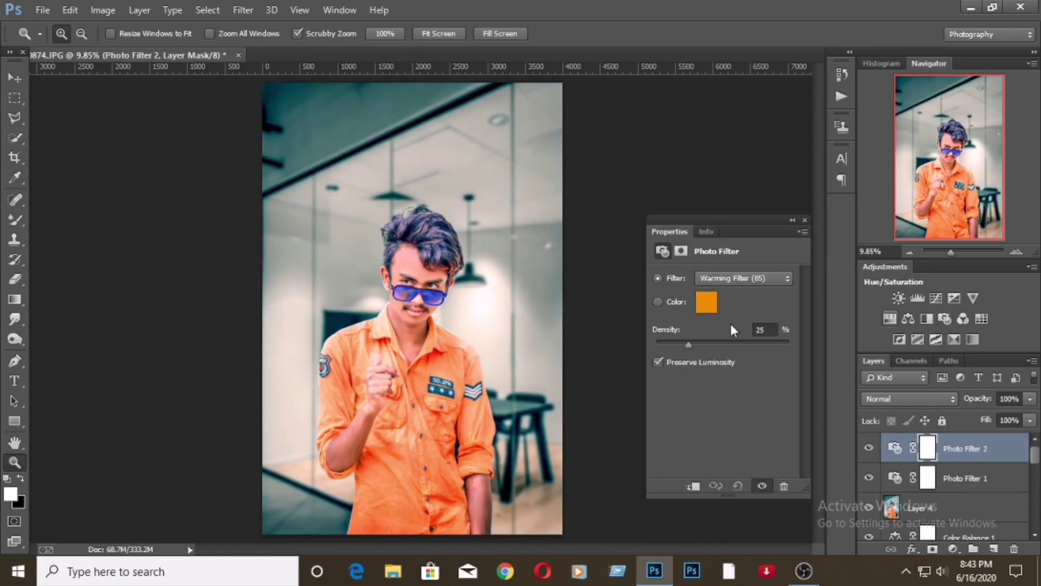
pyautogui.click(707, 302)
pyautogui.moveTo(488, 96); pyautogui.dragTo(641, 130)
pyautogui.moveTo(685, 339); pyautogui.dragTo(685, 255)
pyautogui.click(600, 189)
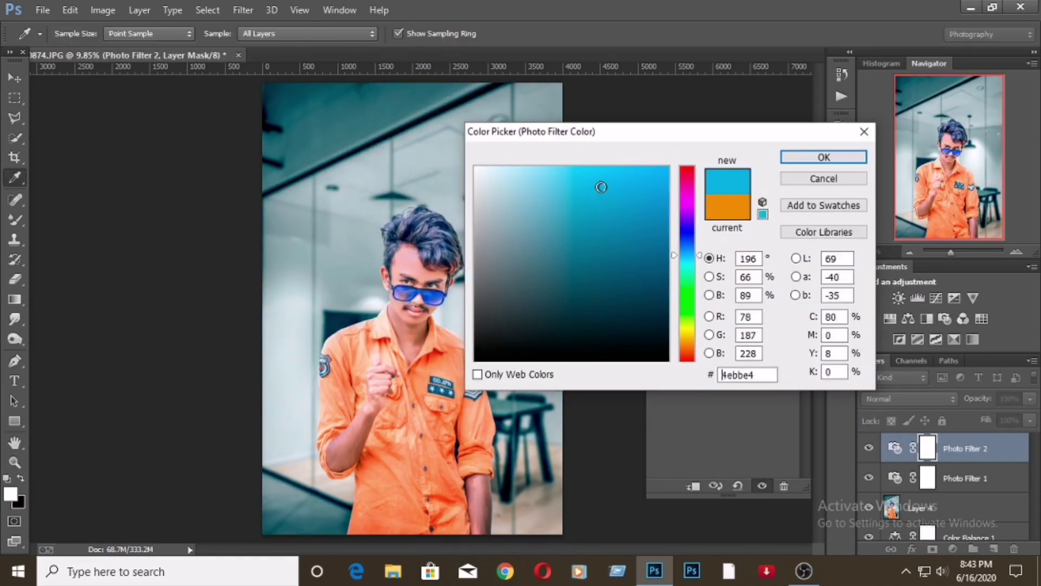
pyautogui.click(823, 156)
pyautogui.click(969, 473)
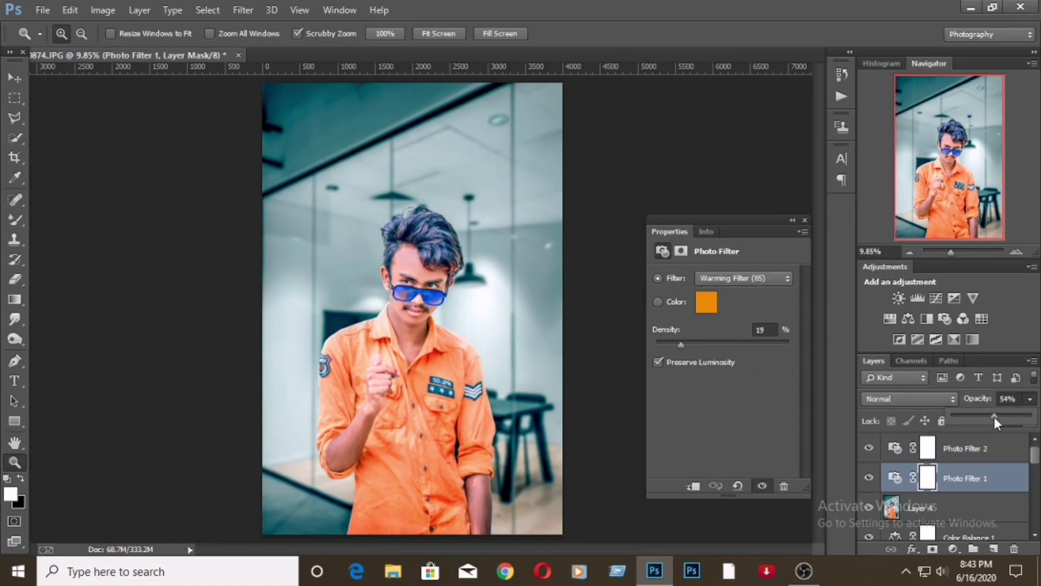
pyautogui.hotkey('ctrl', 'z')
pyautogui.click(804, 220)
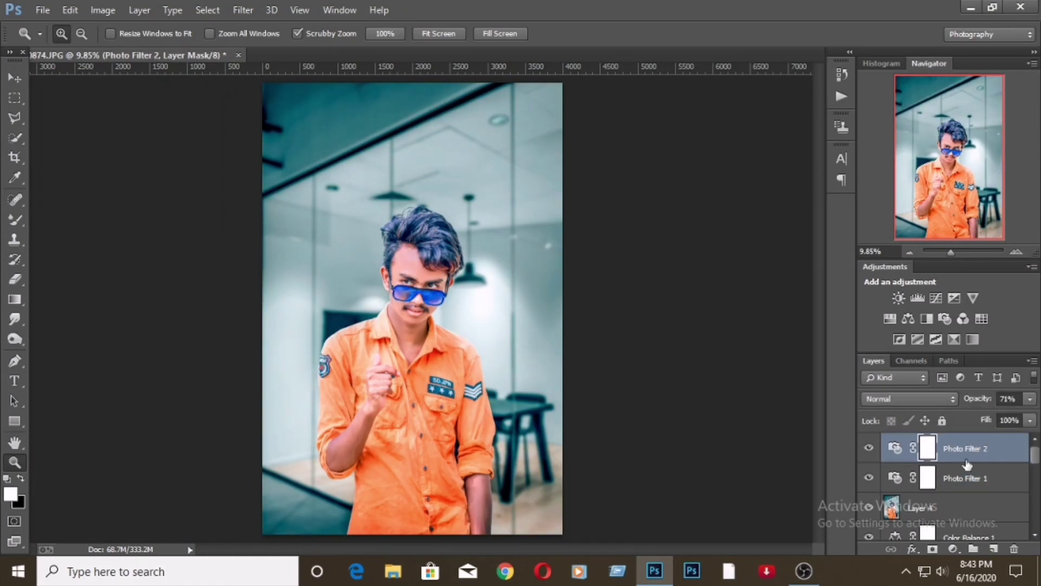
# Stamp visible layers into Layer 5 and boost the Oranges in Camera Raw HSL
pyautogui.press('alt')
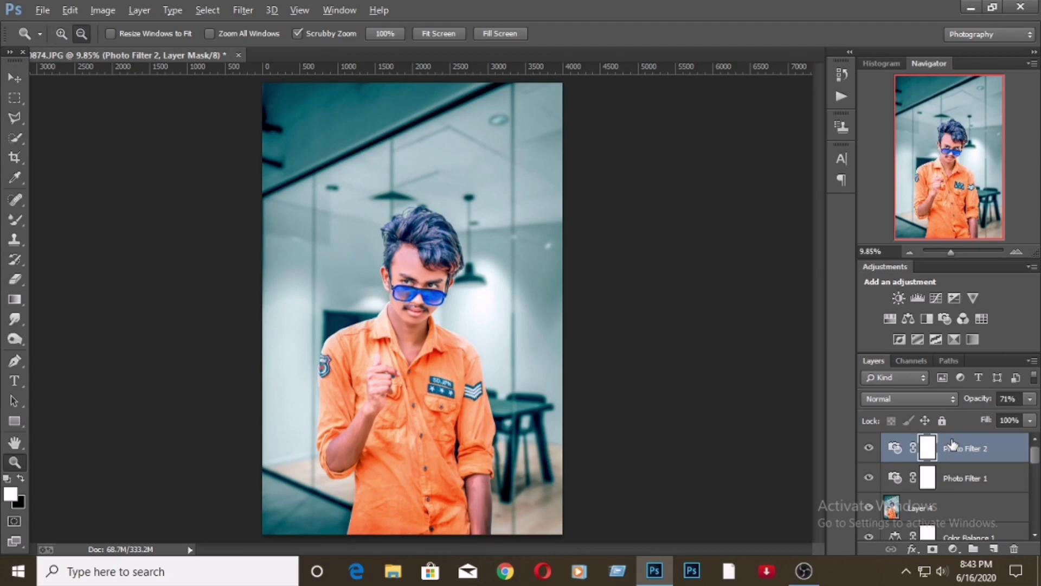
pyautogui.hotkey('ctrl', 'shift', 'alt', 'e')
pyautogui.click(243, 10)
pyautogui.click(271, 99)
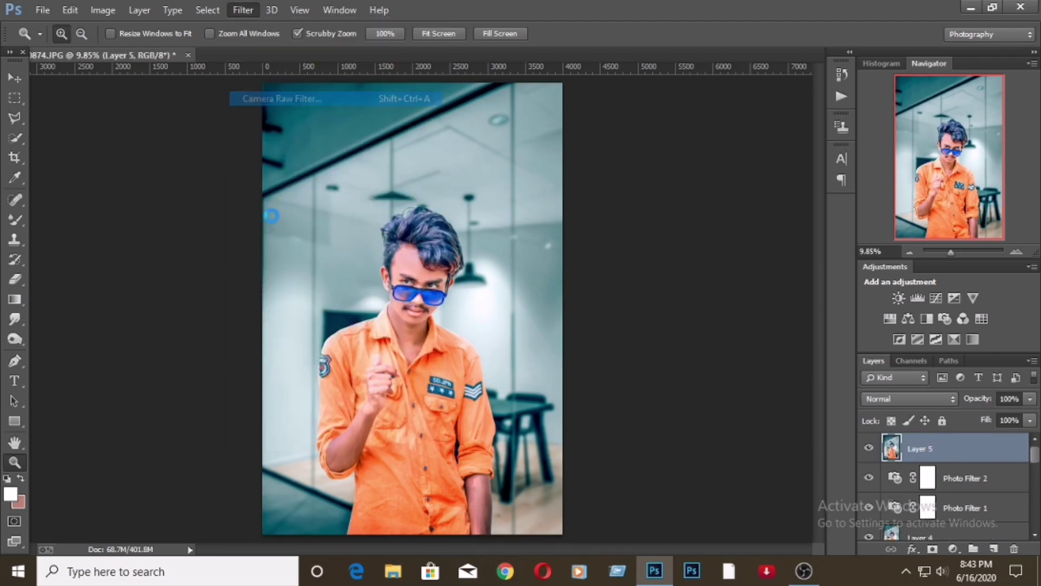
pyautogui.click(714, 166)
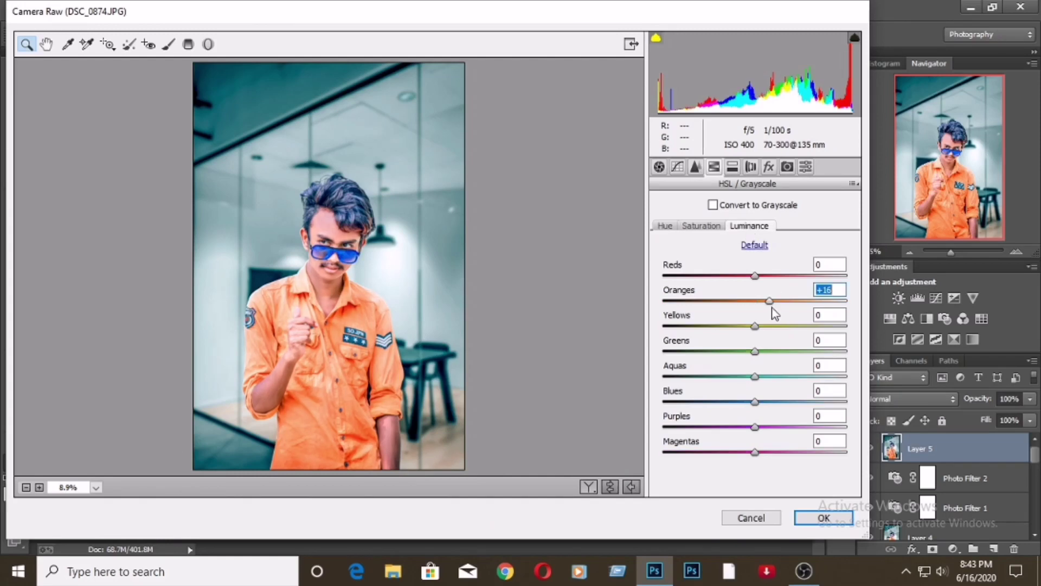
pyautogui.moveTo(759, 305); pyautogui.dragTo(768, 302)
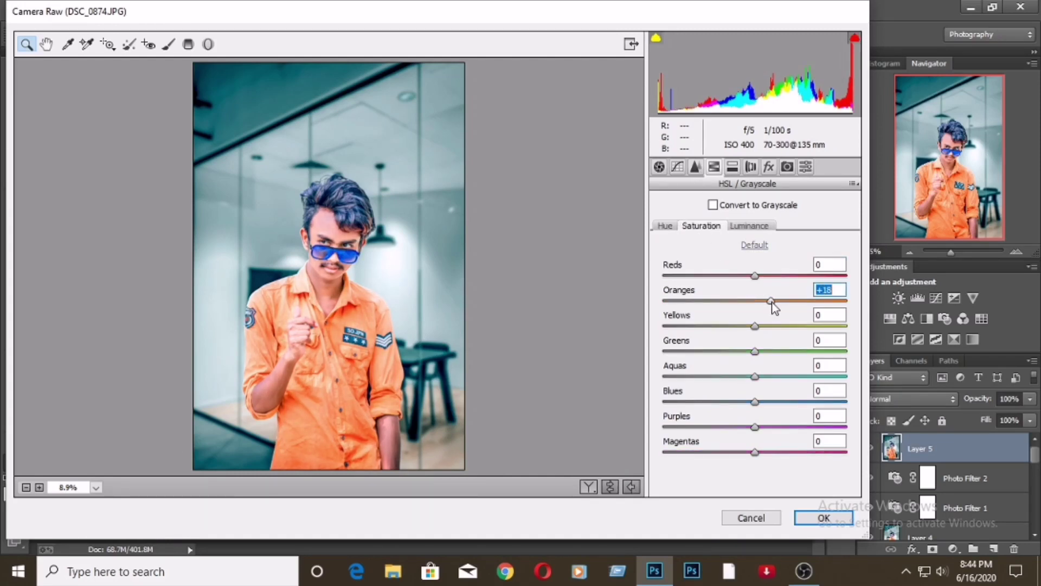
pyautogui.click(824, 517)
pyautogui.click(14, 380)
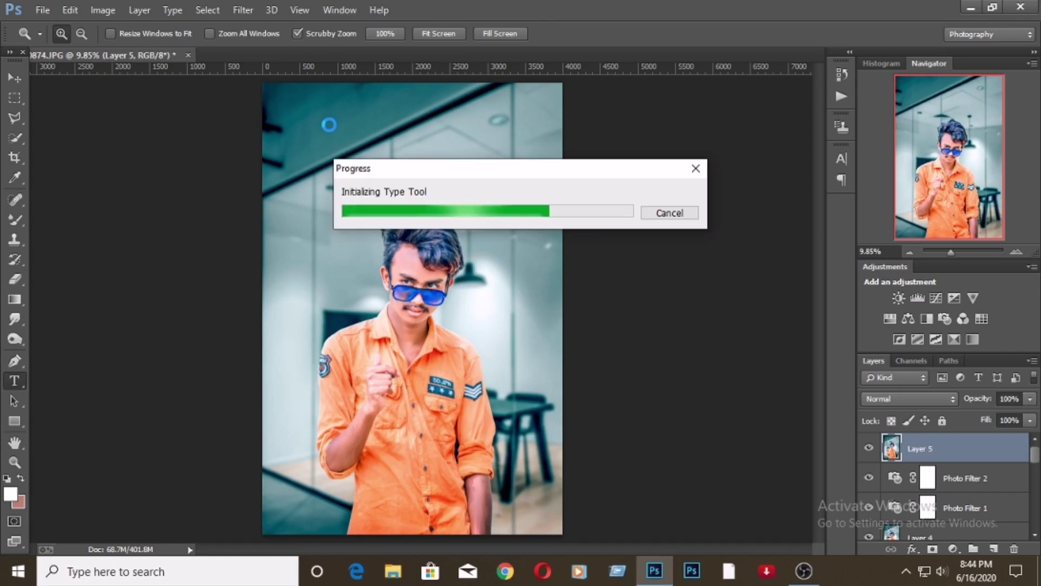
# Type 'JR' and scale the letters up large across the top of the photo
pyautogui.click(360, 162)
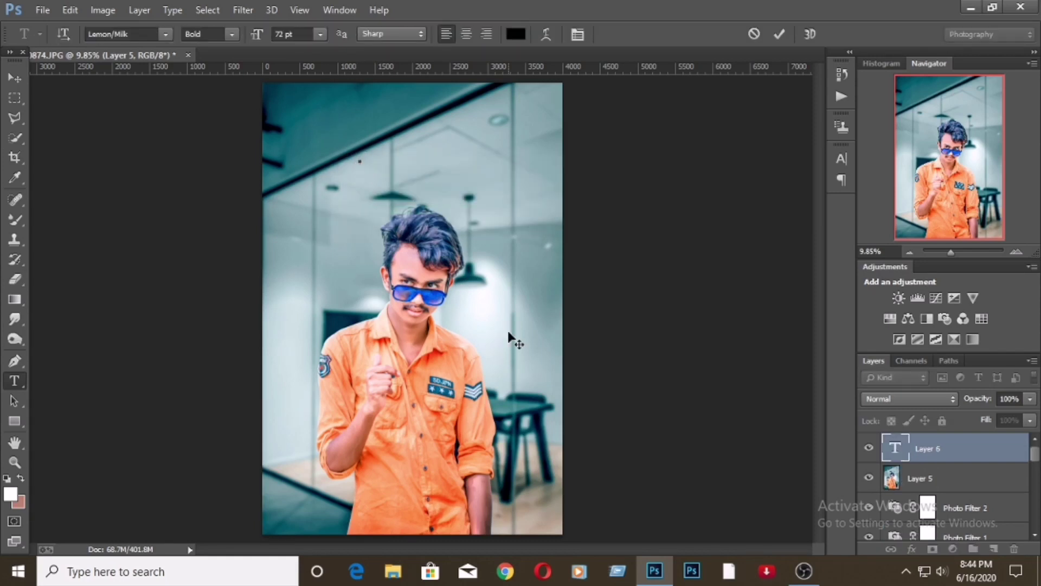
pyautogui.write('JR')
pyautogui.hotkey('ctrl', 'Return')
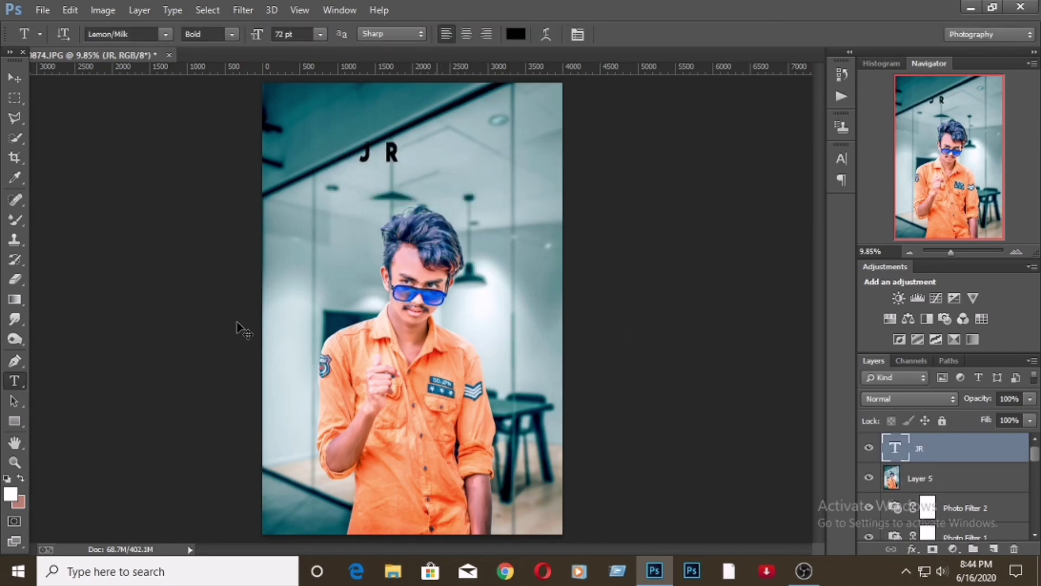
pyautogui.hotkey('ctrl', 't')
pyautogui.moveTo(406, 165); pyautogui.dragTo(558, 274)
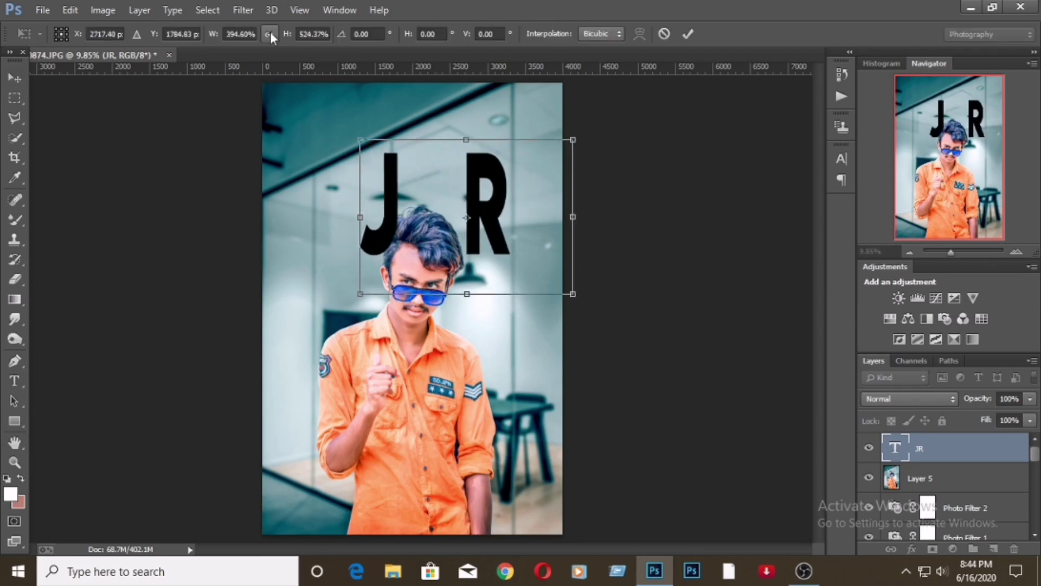
pyautogui.moveTo(512, 231)
pyautogui.mouseDown()
pyautogui.moveTo(503, 431)
pyautogui.moveTo(492, 138)
pyautogui.mouseUp()
pyautogui.click(688, 34)
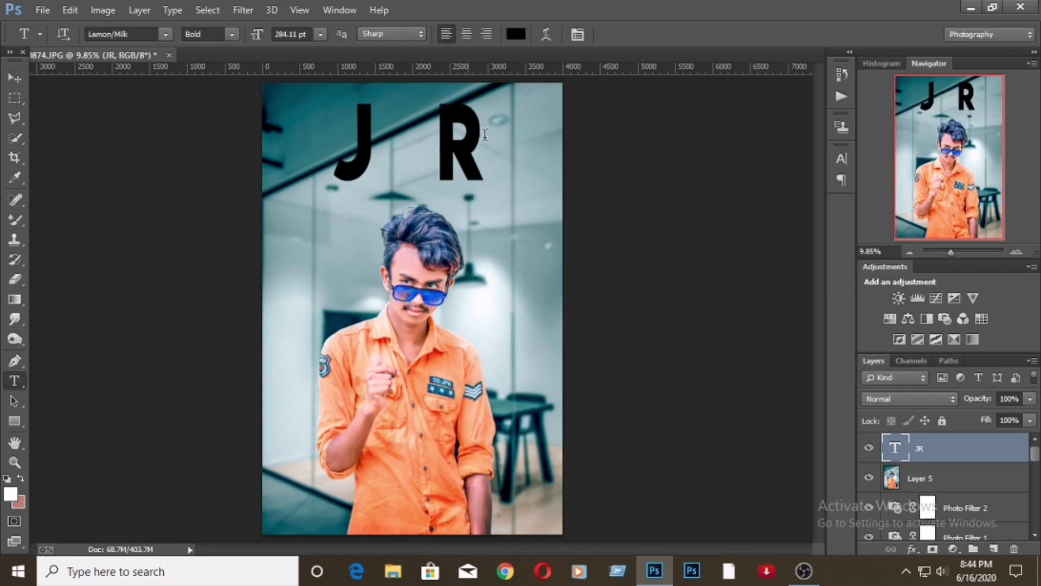
# Set the JR text to the 28 Days Later font in white and rasterize it
pyautogui.click(165, 33)
pyautogui.moveTo(337, 325); pyautogui.dragTo(347, 68)
pyautogui.click(136, 47)
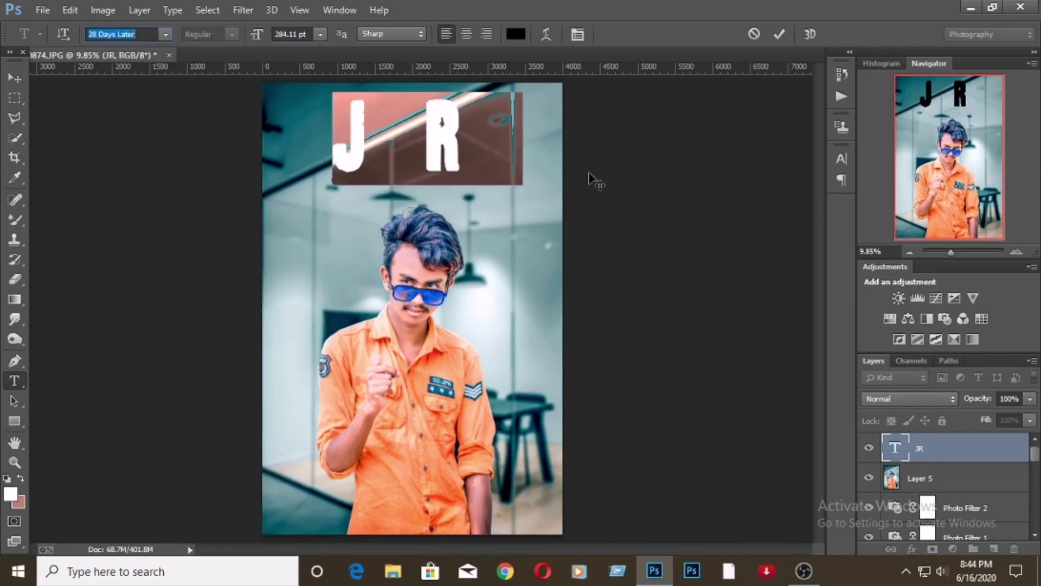
pyautogui.hotkey('ctrl', 'a')
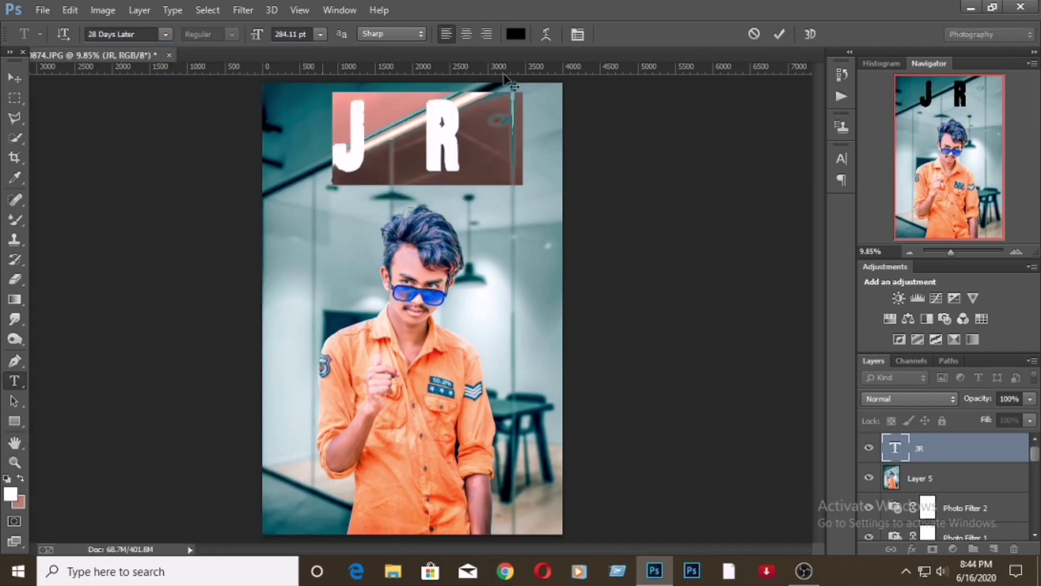
pyautogui.click(516, 33)
pyautogui.press('Return')
pyautogui.hotkey('ctrl', 'Return')
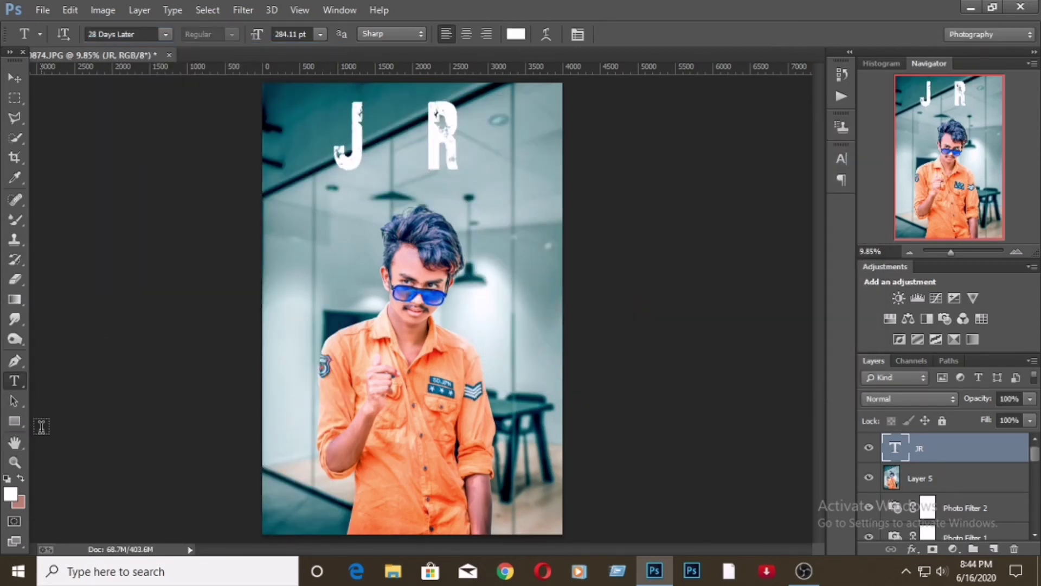
pyautogui.click(15, 219)
pyautogui.rightClick(480, 185)
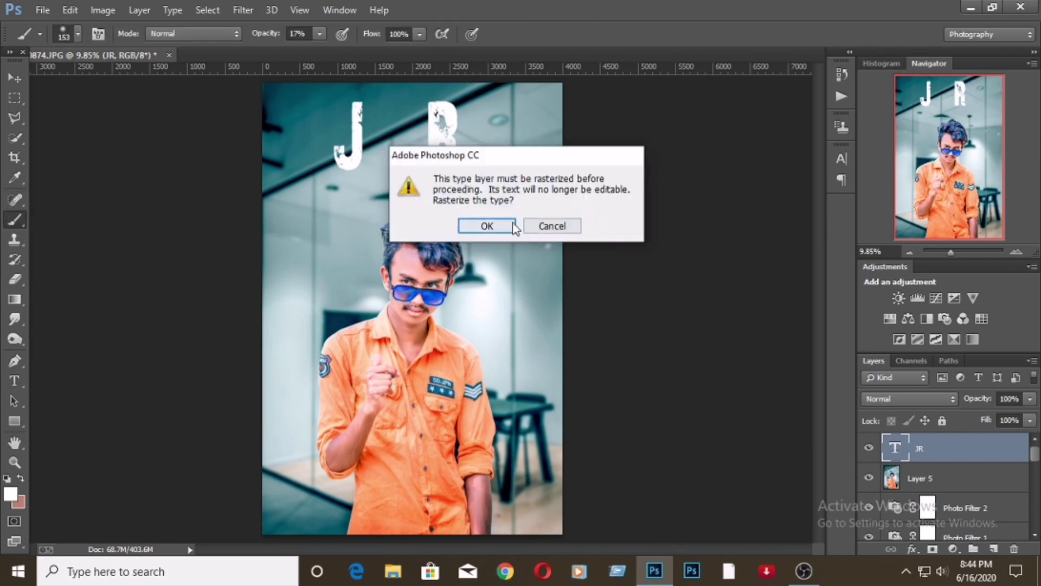
pyautogui.click(486, 225)
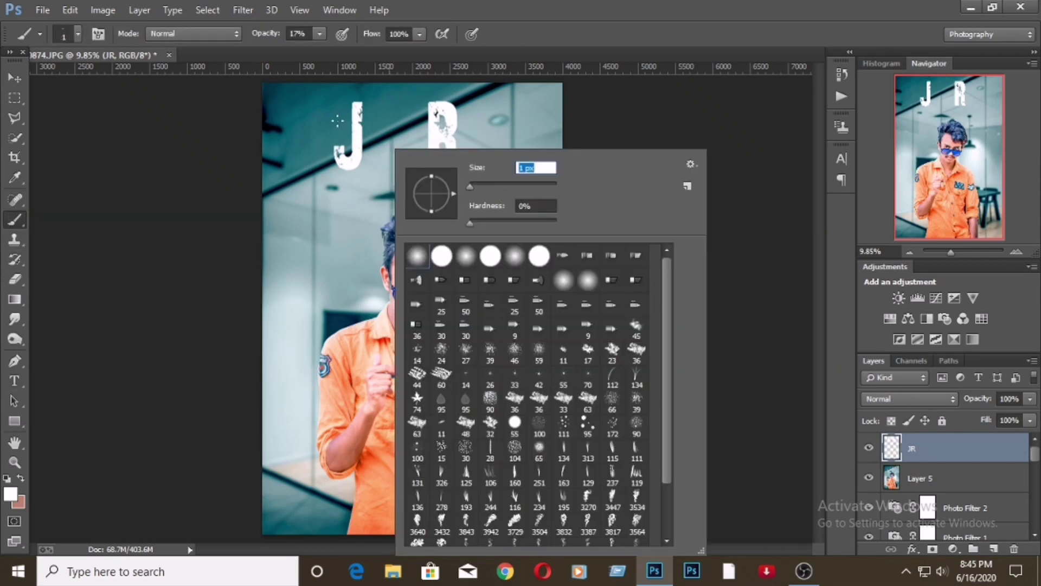
# Mask the JR letters and stamp black 2500 px grunge brush texture into them at 100% opacity
pyautogui.click(82, 476)
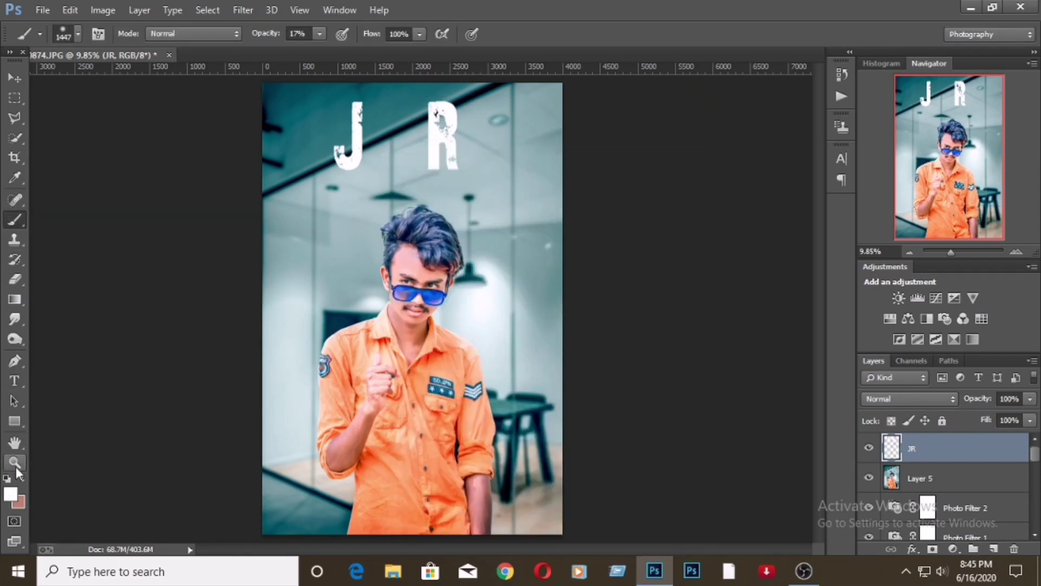
pyautogui.rightClick(436, 156)
pyautogui.scroll(-1, 579, 422)
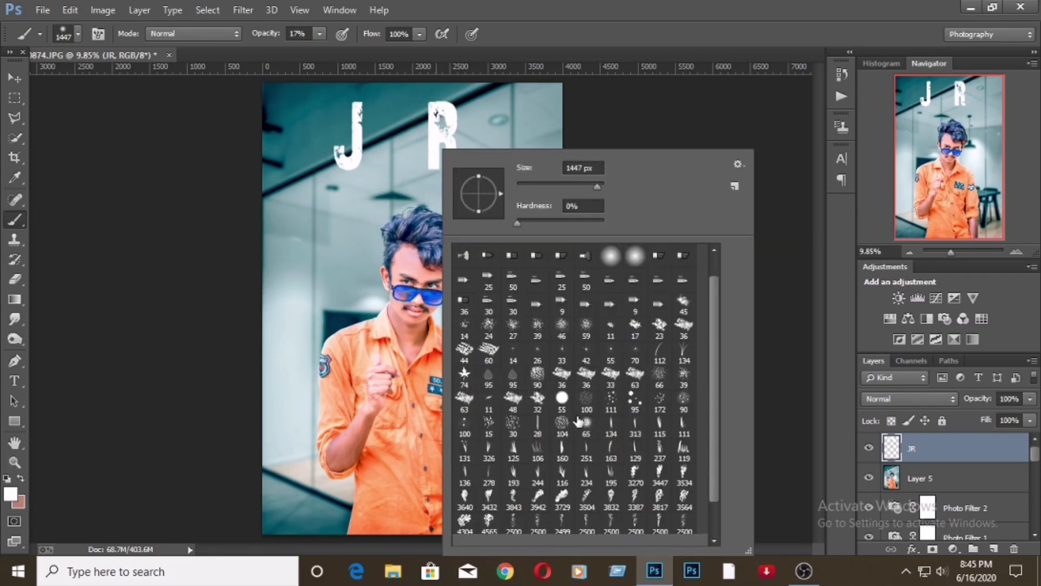
pyautogui.scroll(-2, 670, 371)
pyautogui.click(635, 510)
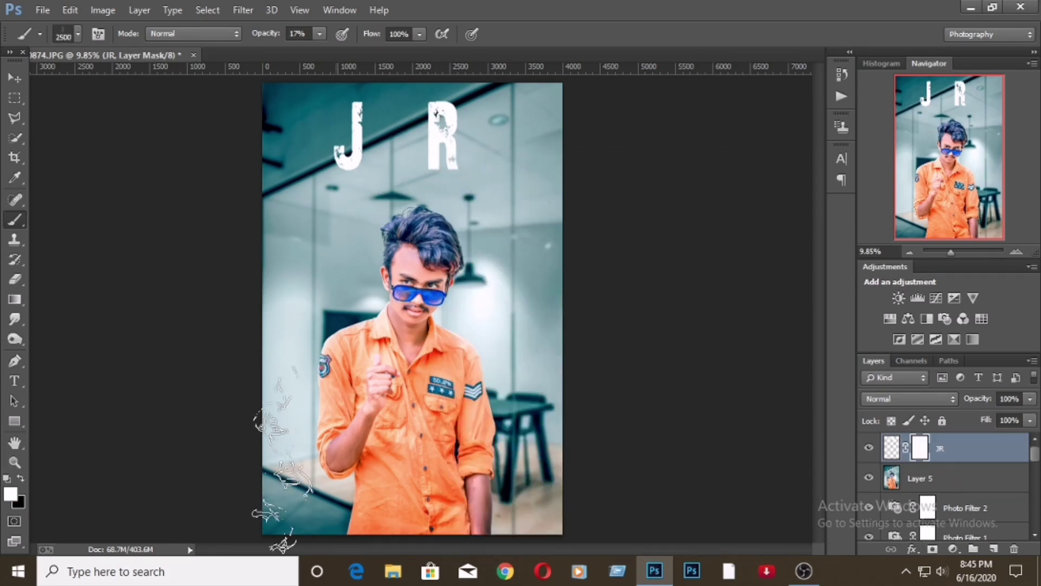
pyautogui.click(933, 549)
pyautogui.click(20, 478)
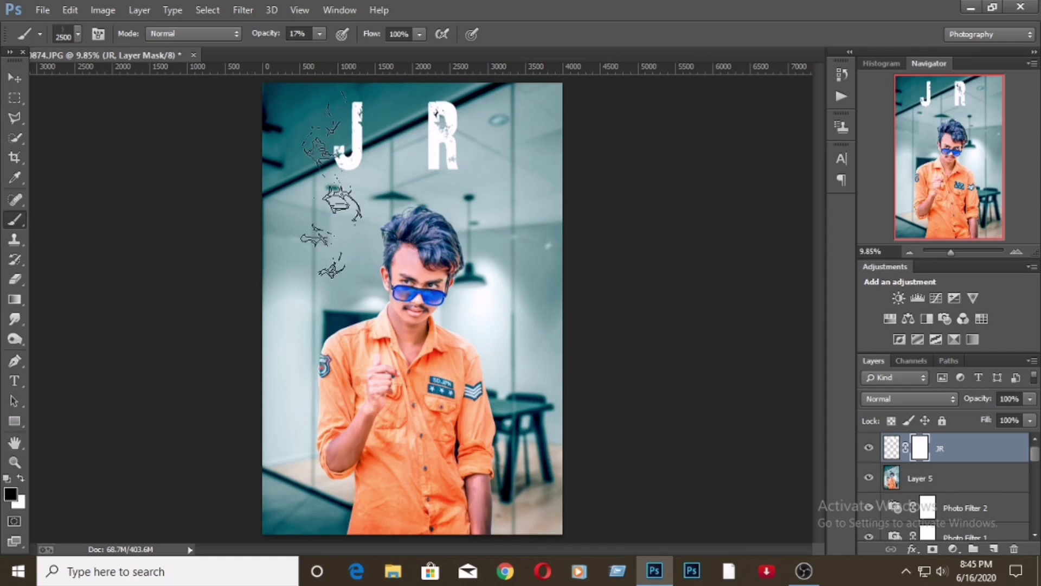
pyautogui.click(432, 144)
pyautogui.press('0')
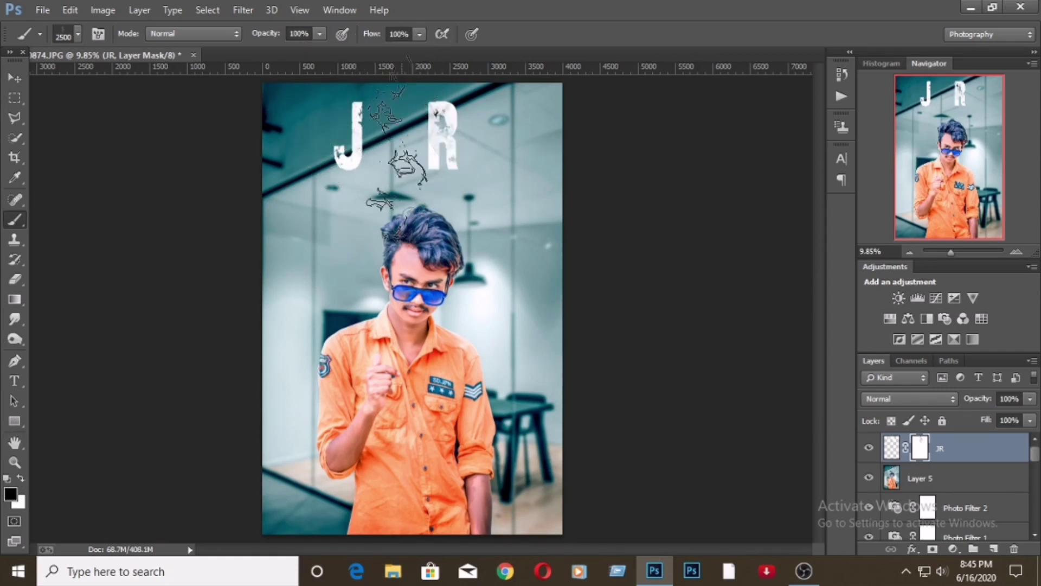
pyautogui.click(347, 158)
# Create a new layer above JR and set the foreground colour to pure red
pyautogui.click(10, 494)
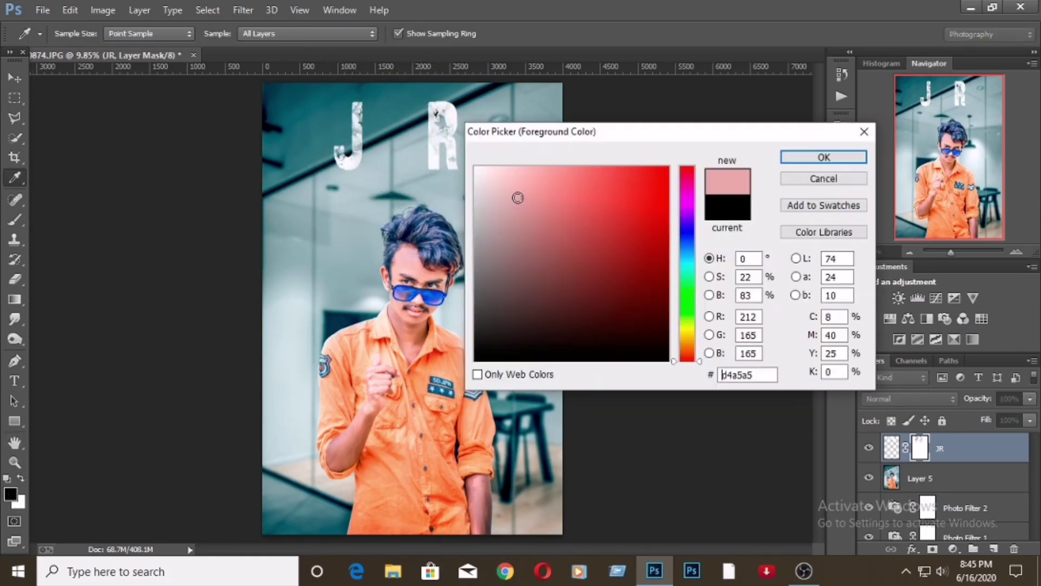
pyautogui.moveTo(518, 207); pyautogui.dragTo(786, 160)
pyautogui.click(824, 157)
pyautogui.press('x')
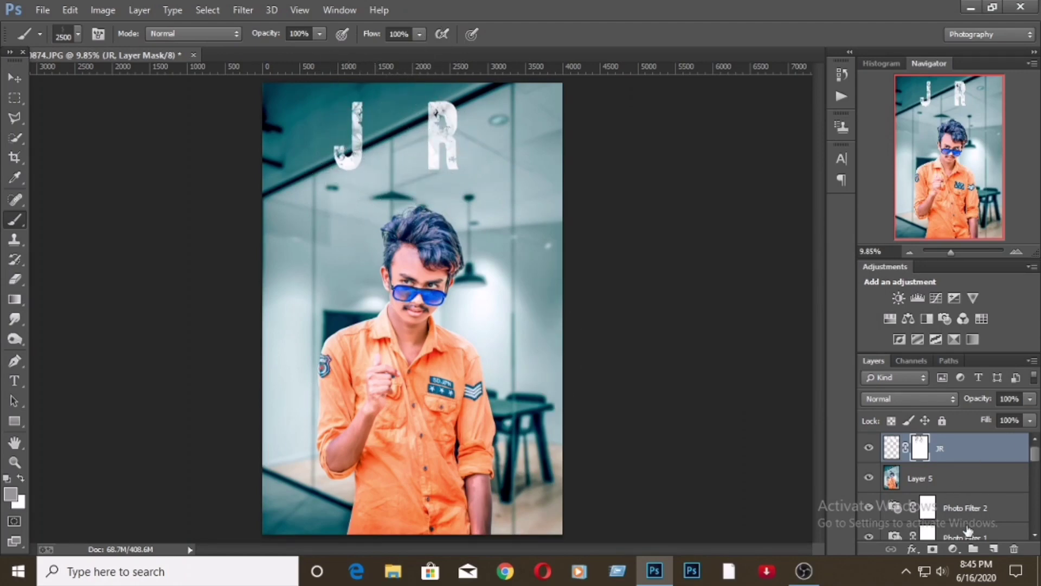
pyautogui.click(994, 549)
pyautogui.click(10, 493)
pyautogui.moveTo(688, 244); pyautogui.dragTo(687, 304)
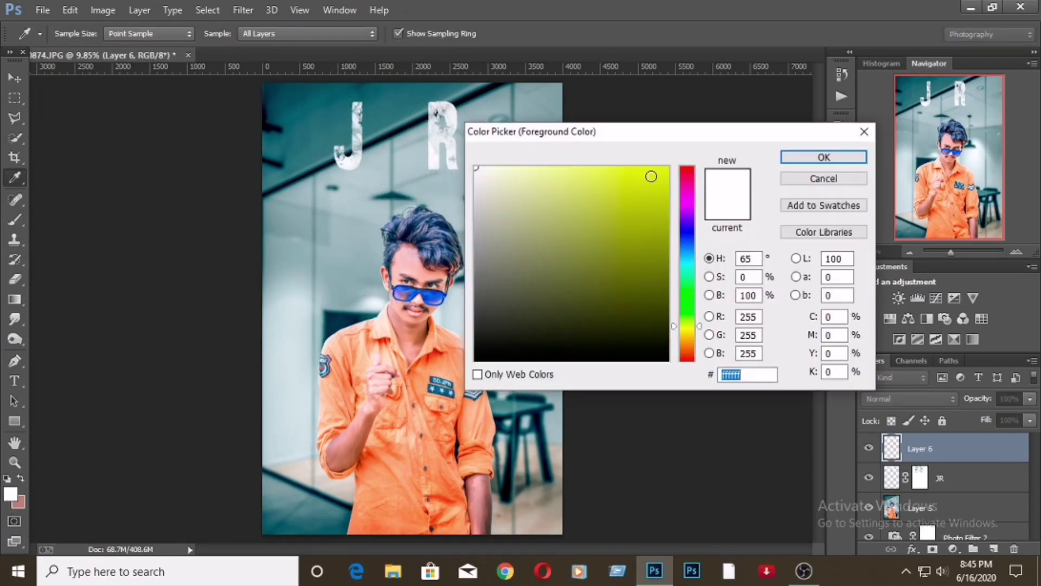
pyautogui.moveTo(624, 217); pyautogui.dragTo(703, 158)
pyautogui.click(824, 157)
# Stamp red smoke over the J and R, clip Layer 6 to the letters, and duplicate Layer 5
pyautogui.click(453, 152)
pyautogui.click(350, 150)
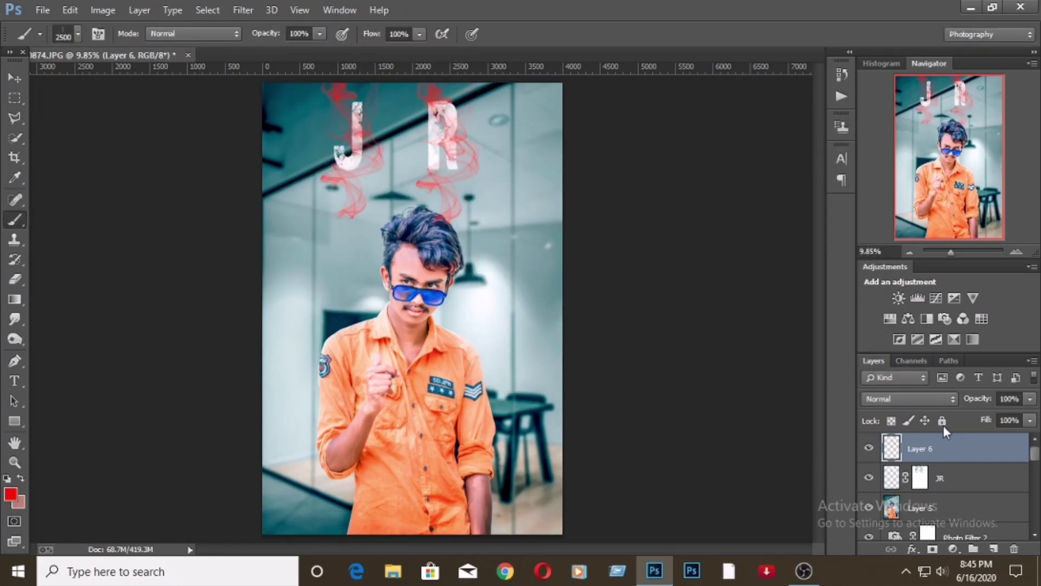
pyautogui.rightClick(936, 458)
pyautogui.click(678, 270)
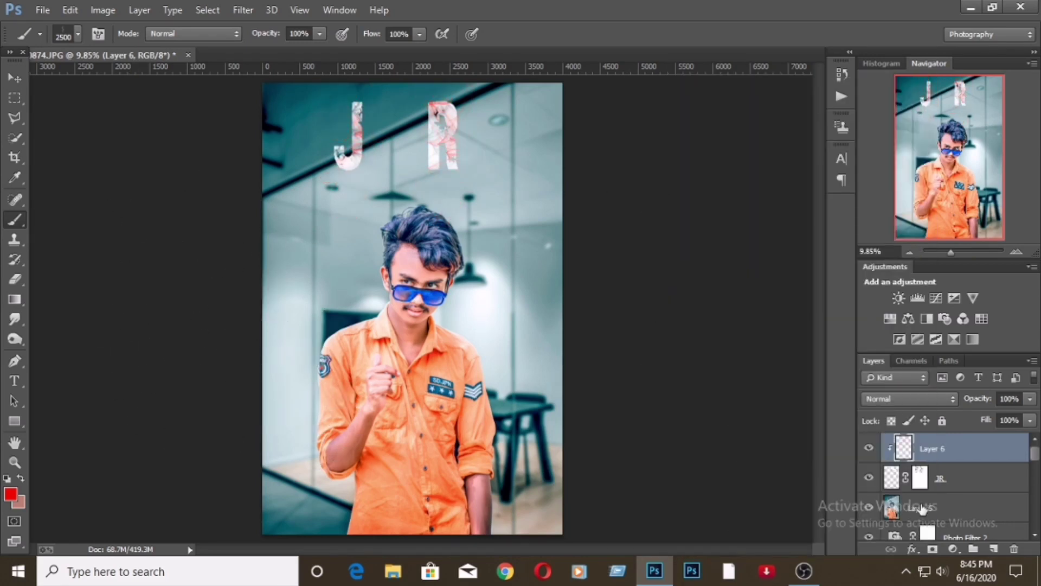
pyautogui.click(984, 509)
pyautogui.hotkey('ctrl', 'j')
# Move the Layer 5 copy above the letters and merge the red smoke Layer 6 into JR
pyautogui.moveTo(984, 509); pyautogui.dragTo(1006, 460)
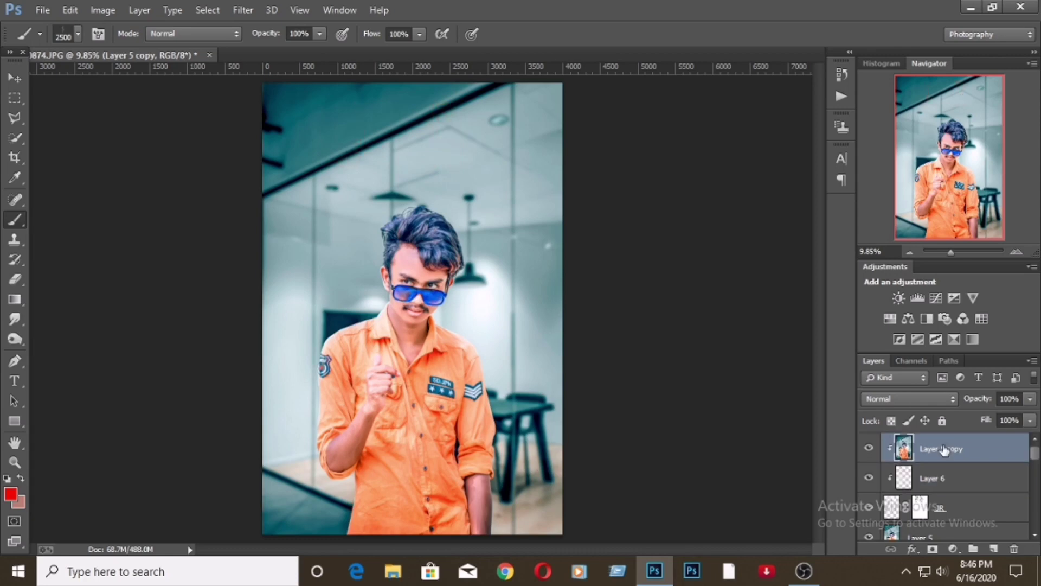
pyautogui.moveTo(933, 448)
pyautogui.mouseDown()
pyautogui.moveTo(925, 491)
pyautogui.moveTo(905, 475)
pyautogui.moveTo(923, 450)
pyautogui.mouseUp()
pyautogui.rightClick(906, 475)
pyautogui.click(659, 426)
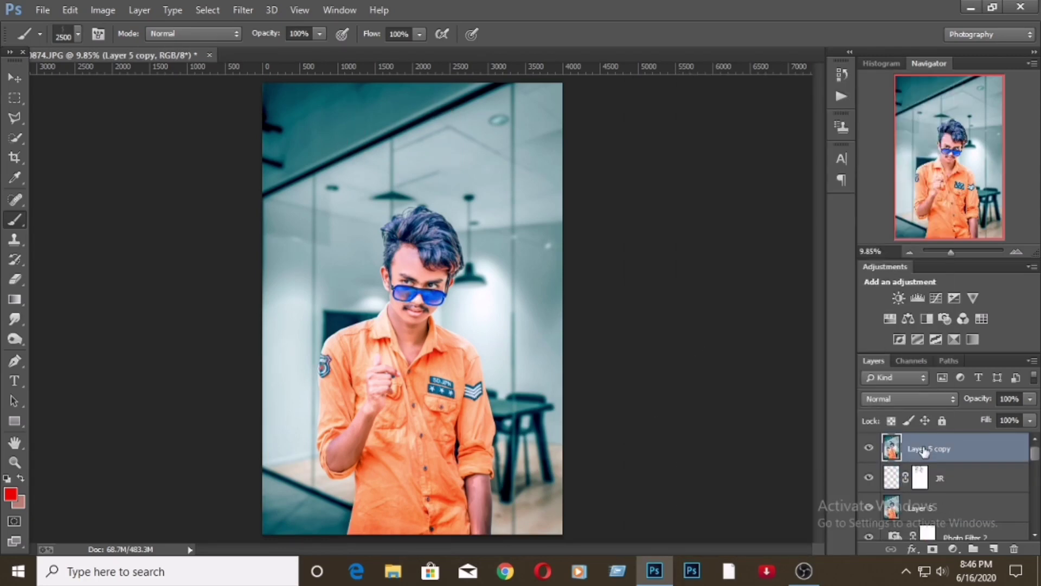
# Clip the photo copy inside the letters and slide it so the orange shirt fills them
pyautogui.rightClick(924, 451)
pyautogui.click(673, 273)
pyautogui.press('v')
pyautogui.moveTo(474, 163)
pyautogui.mouseDown()
pyautogui.moveTo(475, 226)
pyautogui.moveTo(483, 103)
pyautogui.moveTo(509, 176)
pyautogui.mouseUp()
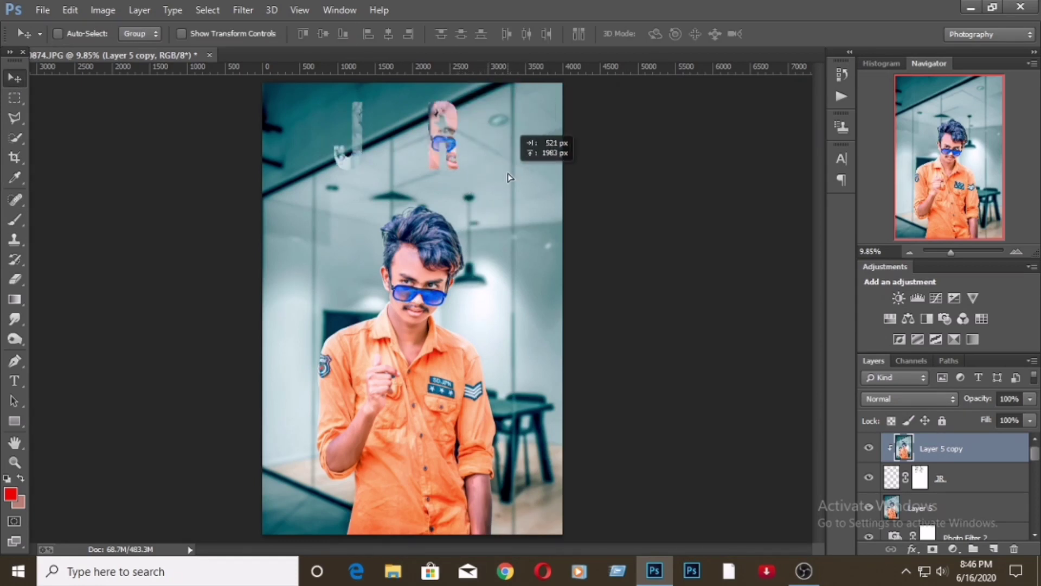
pyautogui.moveTo(508, 174); pyautogui.dragTo(506, 176)
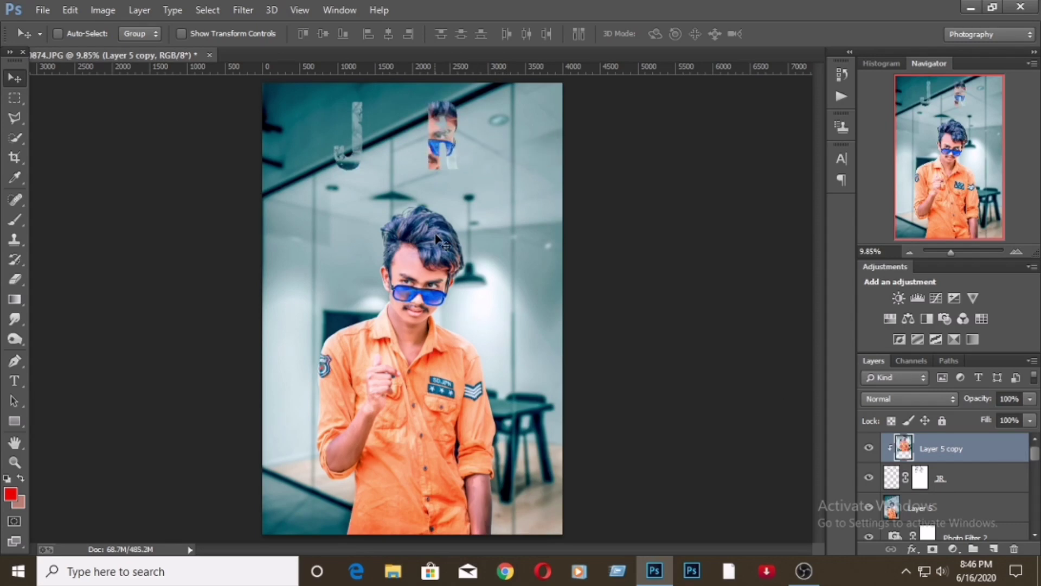
pyautogui.moveTo(437, 237); pyautogui.dragTo(475, 156)
pyautogui.press('Delete')
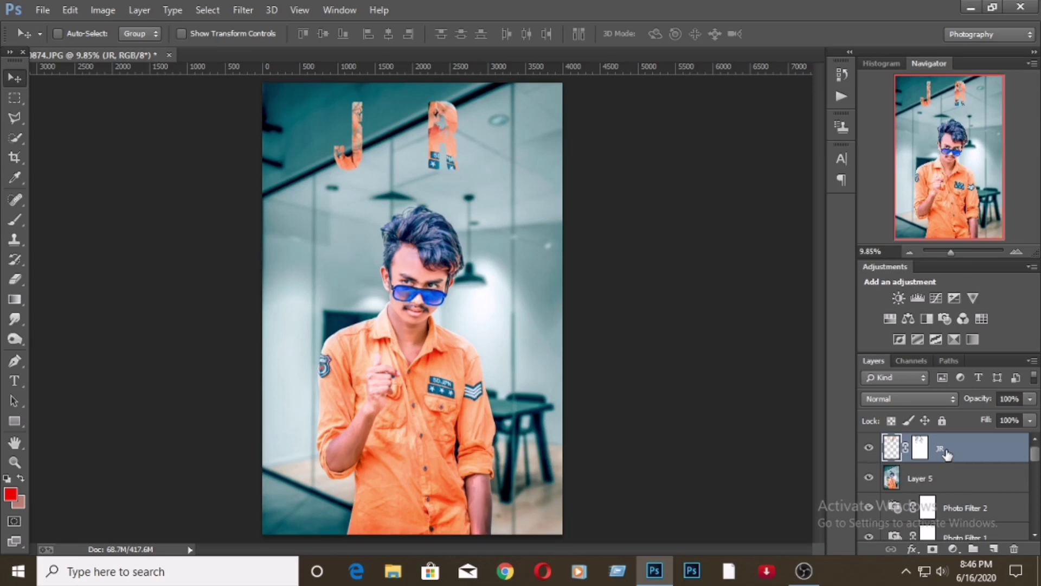
# Add a drop shadow to JR with distance 63 px, spread 45%, opacity 68%, size 16 px
pyautogui.rightClick(947, 454)
pyautogui.click(913, 549)
pyautogui.click(746, 431)
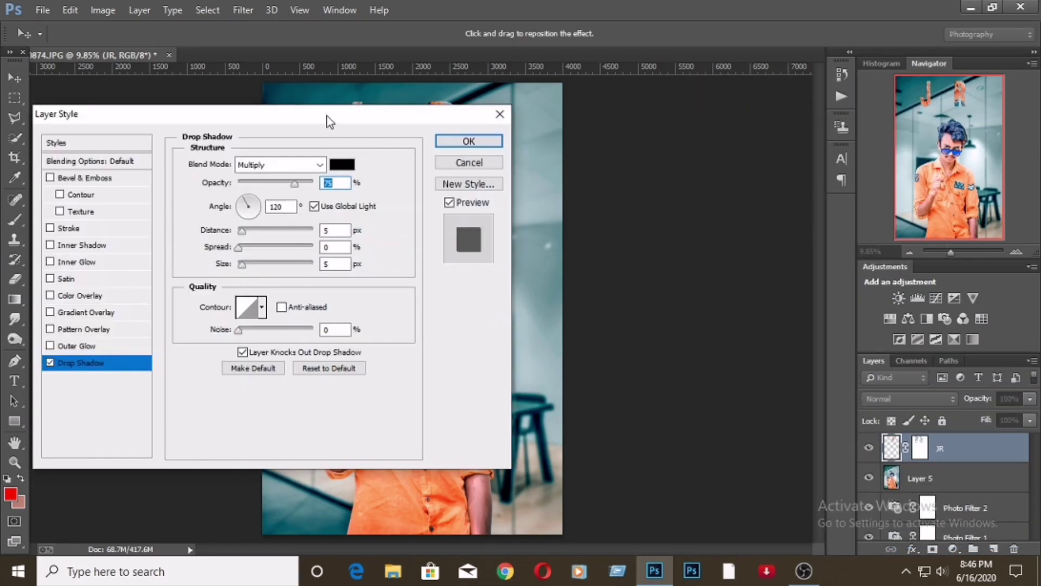
pyautogui.moveTo(329, 121); pyautogui.dragTo(952, 189)
pyautogui.moveTo(864, 297)
pyautogui.mouseDown()
pyautogui.moveTo(903, 298)
pyautogui.moveTo(895, 315)
pyautogui.mouseUp()
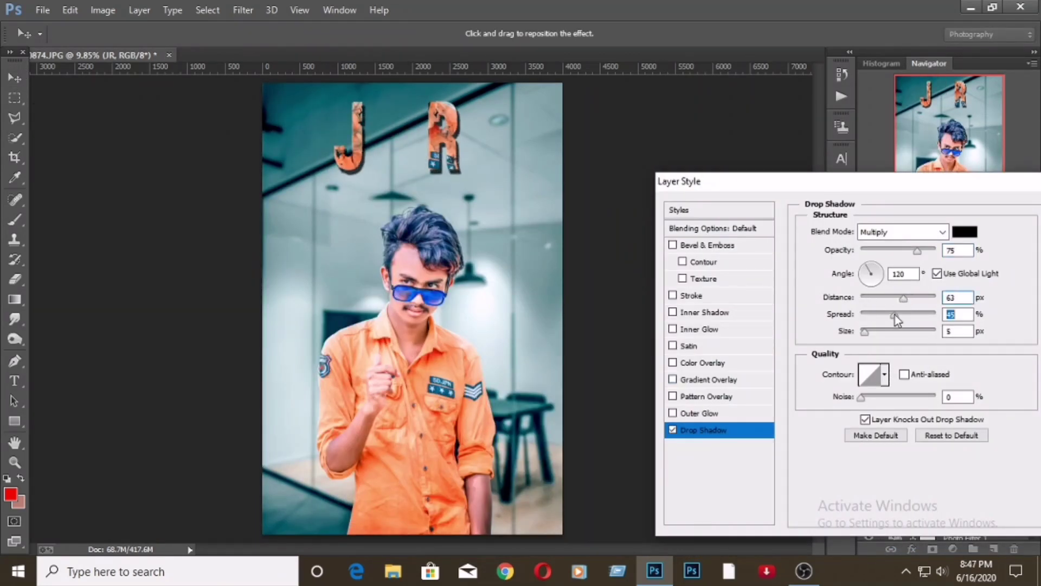
pyautogui.moveTo(917, 251); pyautogui.dragTo(911, 251)
pyautogui.moveTo(864, 332); pyautogui.dragTo(861, 341)
# Make the shadow bright blue and refine it to 94% opacity, 39 px distance, spread 32, size 5
pyautogui.click(965, 231)
pyautogui.click(668, 167)
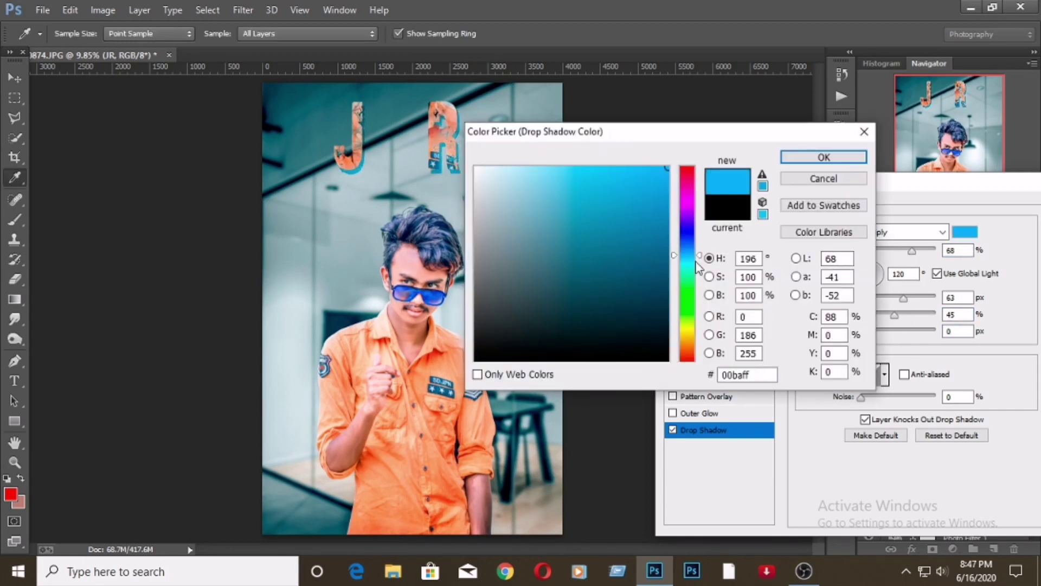
pyautogui.moveTo(687, 255); pyautogui.dragTo(686, 250)
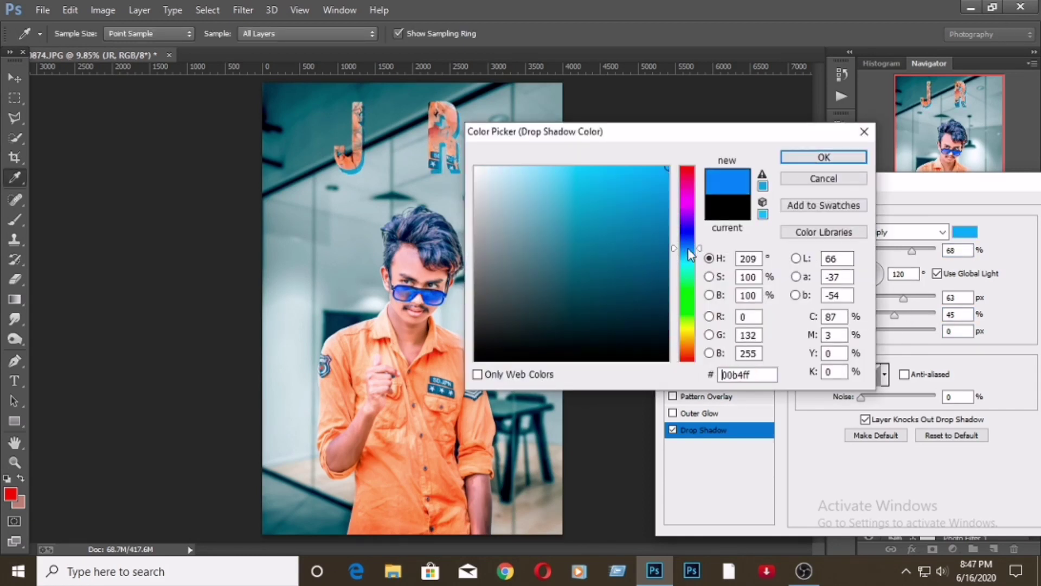
pyautogui.press('Return')
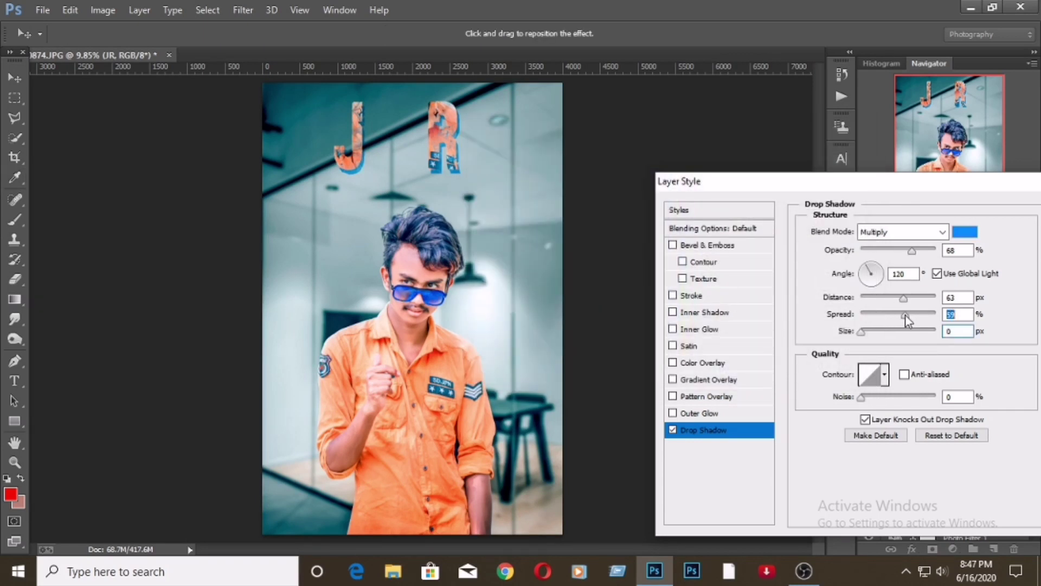
pyautogui.moveTo(906, 316)
pyautogui.mouseDown()
pyautogui.moveTo(890, 316)
pyautogui.moveTo(890, 299)
pyautogui.mouseUp()
pyautogui.click(912, 251)
pyautogui.moveTo(862, 331); pyautogui.dragTo(865, 331)
pyautogui.moveTo(890, 314); pyautogui.dragTo(887, 317)
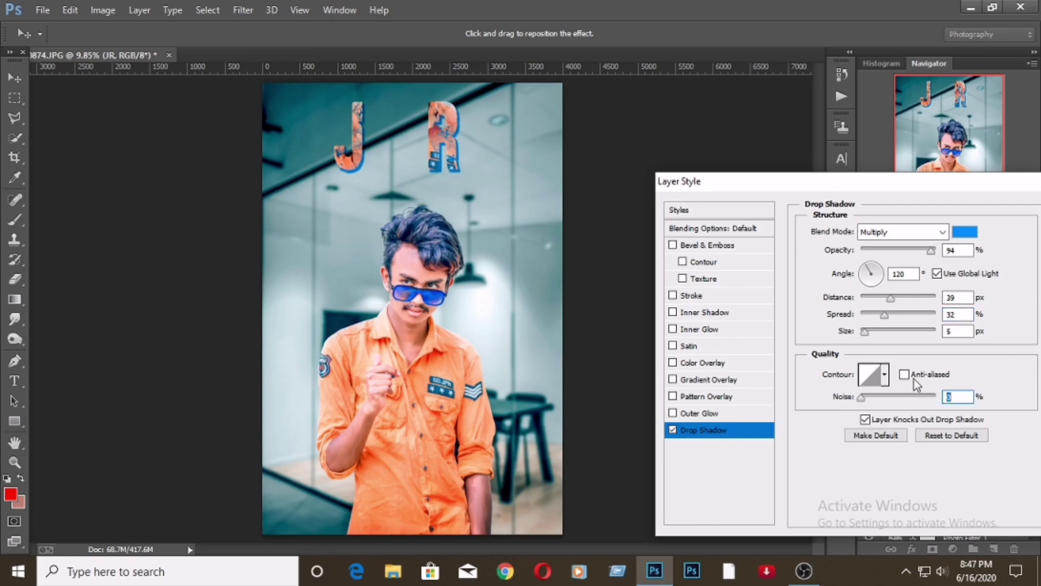
pyautogui.click(922, 222)
# Add a clipped Curves adjustment brightening the letters and nudge JR slightly down and right
pyautogui.click(935, 297)
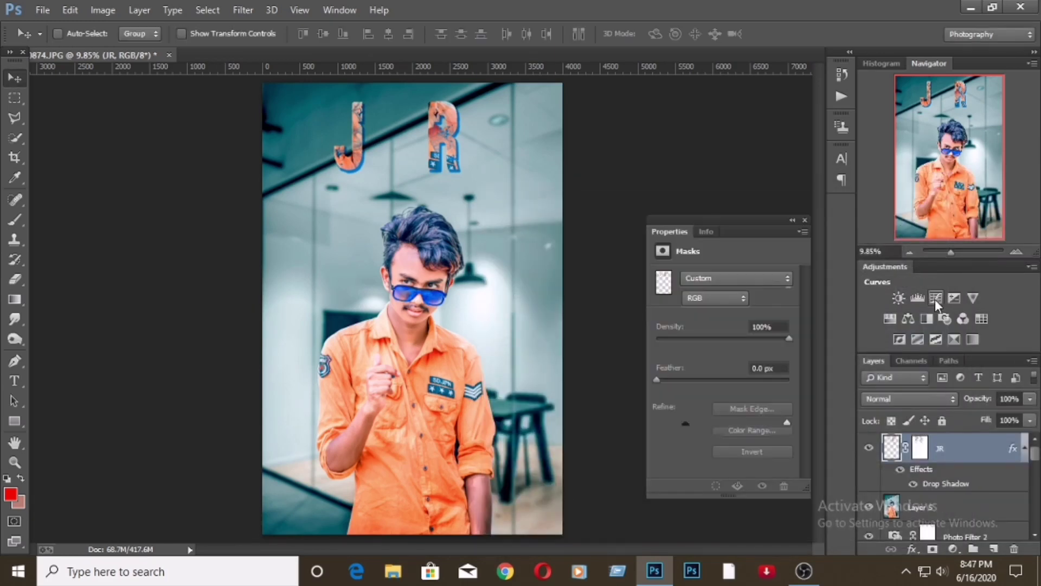
pyautogui.hotkey('ctrl', 'alt', 'g')
pyautogui.moveTo(735, 374); pyautogui.dragTo(746, 368)
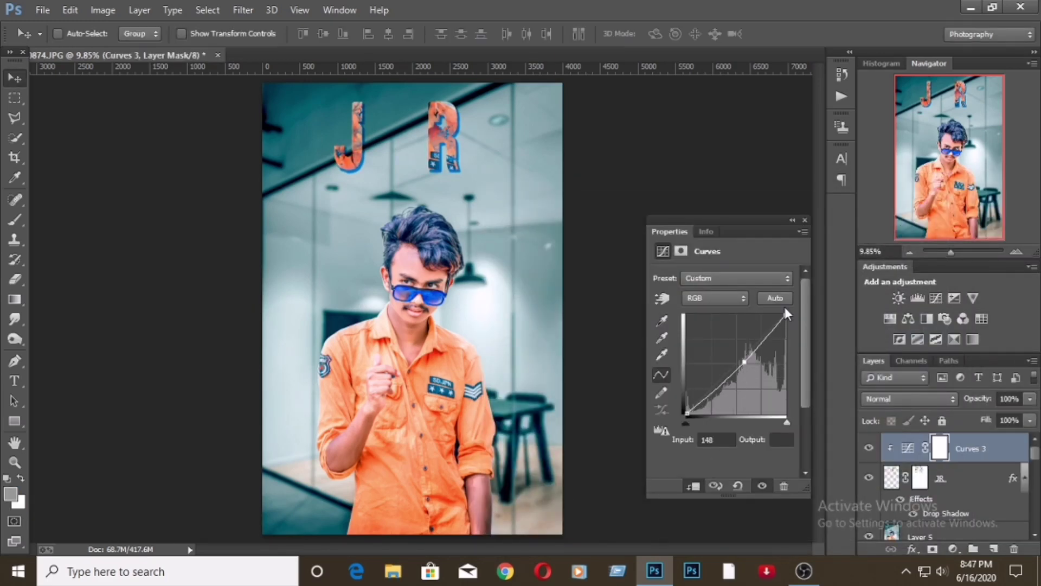
pyautogui.click(804, 220)
pyautogui.rightClick(436, 115)
pyautogui.click(452, 121)
pyautogui.moveTo(471, 147)
pyautogui.mouseDown()
pyautogui.moveTo(478, 158)
pyautogui.moveTo(429, 166)
pyautogui.mouseUp()
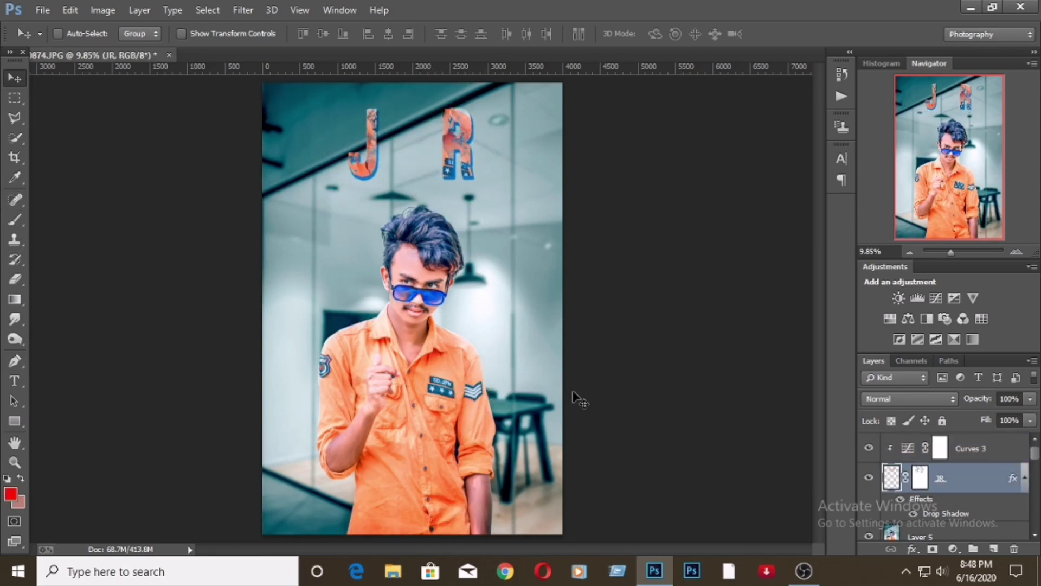
pyautogui.click(1001, 447)
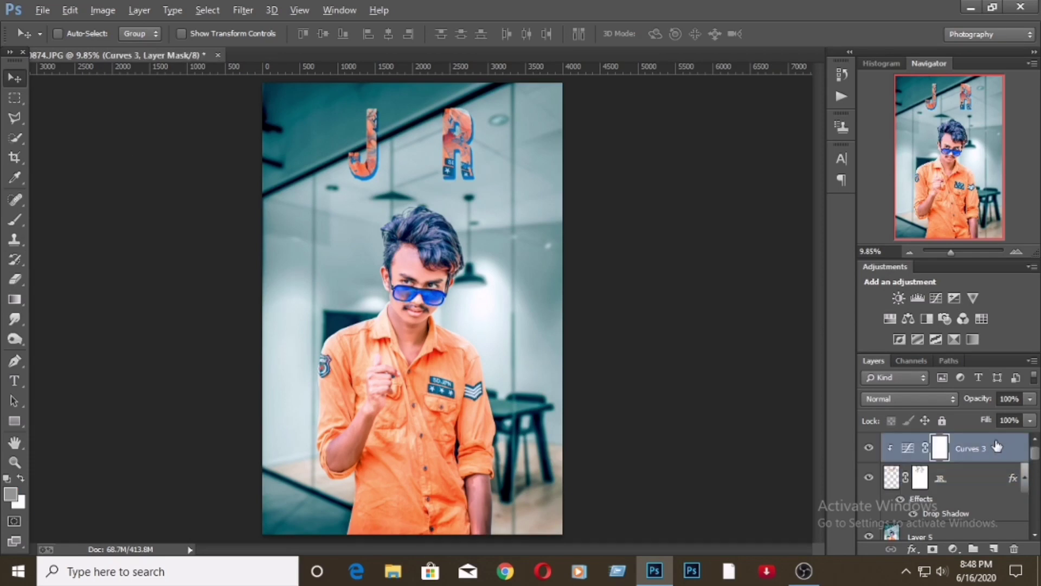
# Place the embedded 'skr' logo from the H:\edit folder
pyautogui.click(42, 10)
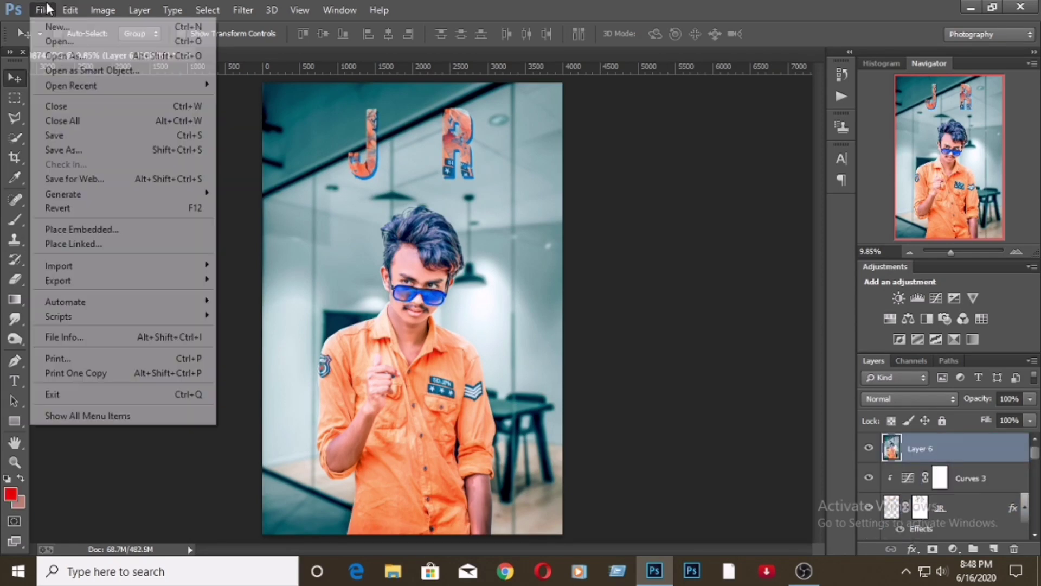
pyautogui.click(108, 226)
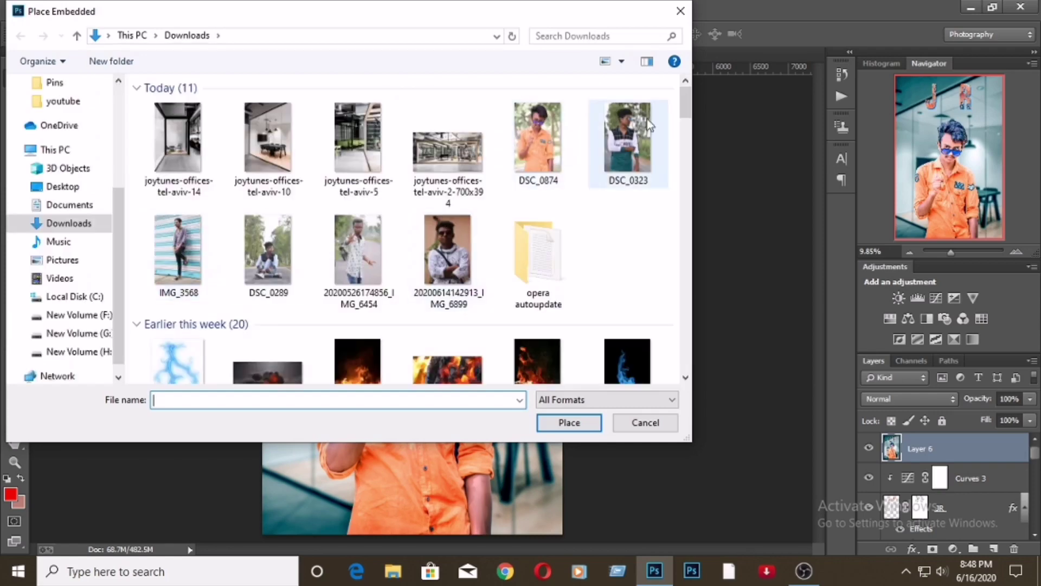
pyautogui.click(79, 352)
pyautogui.doubleClick(531, 119)
pyautogui.scroll(-5, 360, 260)
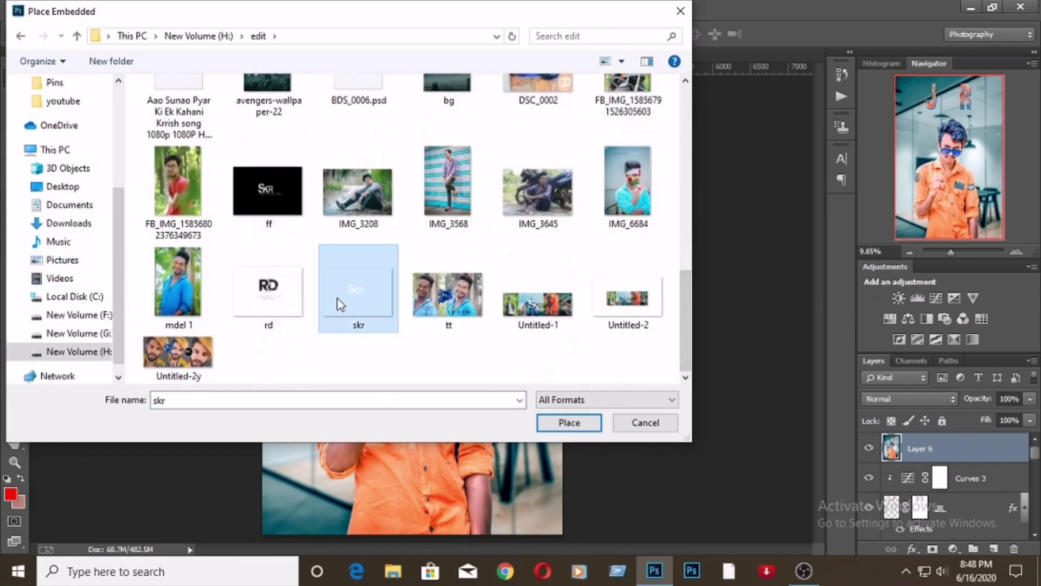
pyautogui.doubleClick(360, 279)
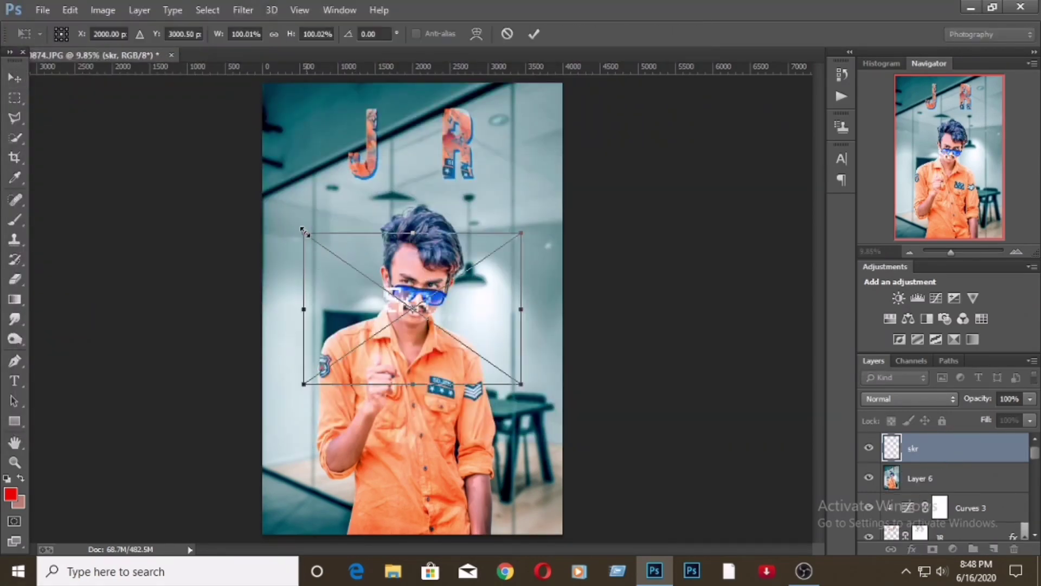
# Scale the logo to about 55% and position it in the top-left corner
pyautogui.moveTo(302, 225); pyautogui.dragTo(403, 299)
pyautogui.moveTo(427, 347); pyautogui.dragTo(255, 131)
pyautogui.moveTo(312, 149); pyautogui.dragTo(301, 142)
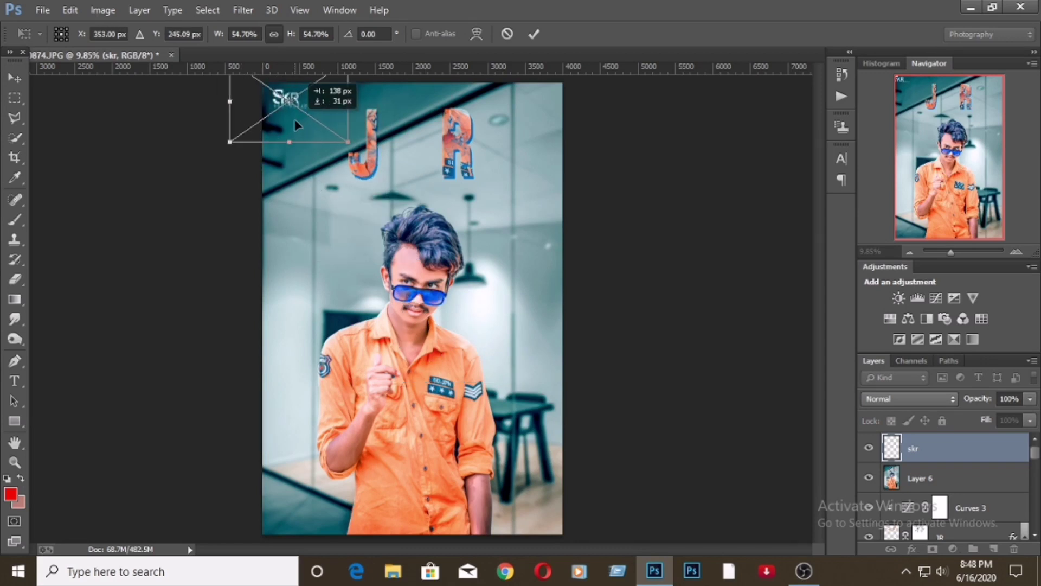
pyautogui.click(534, 34)
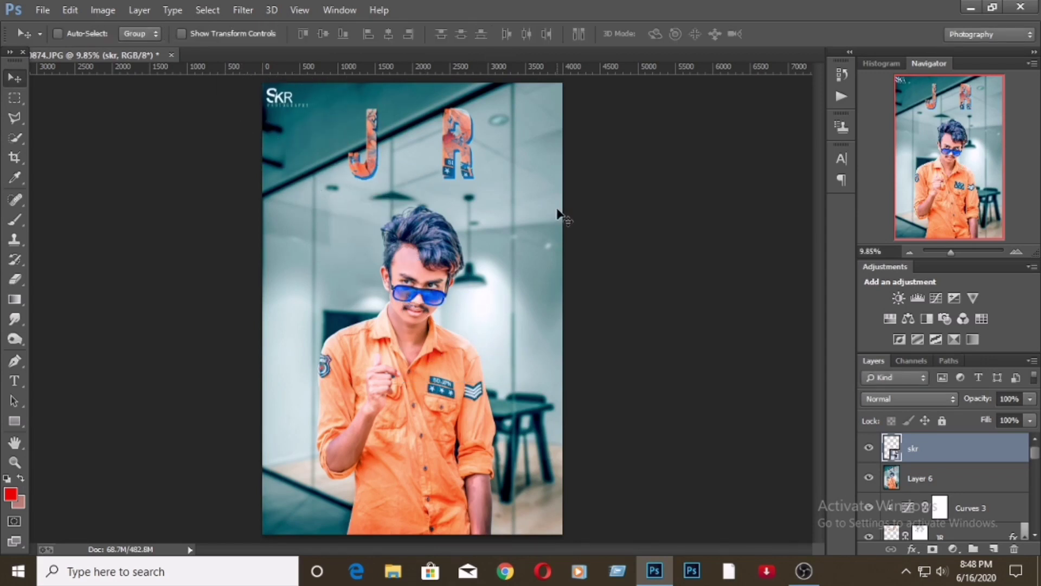
# Merge the skr logo layer down into Layer 6
pyautogui.rightClick(951, 462)
pyautogui.click(678, 423)
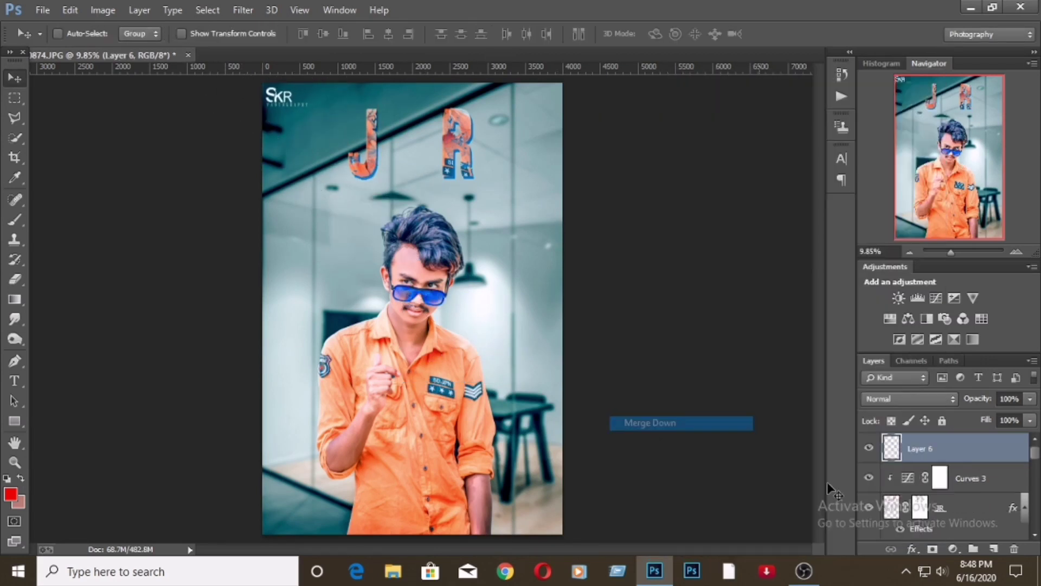
pyautogui.click(868, 472)
pyautogui.click(976, 471)
pyautogui.hotkey('ctrl', 'e')
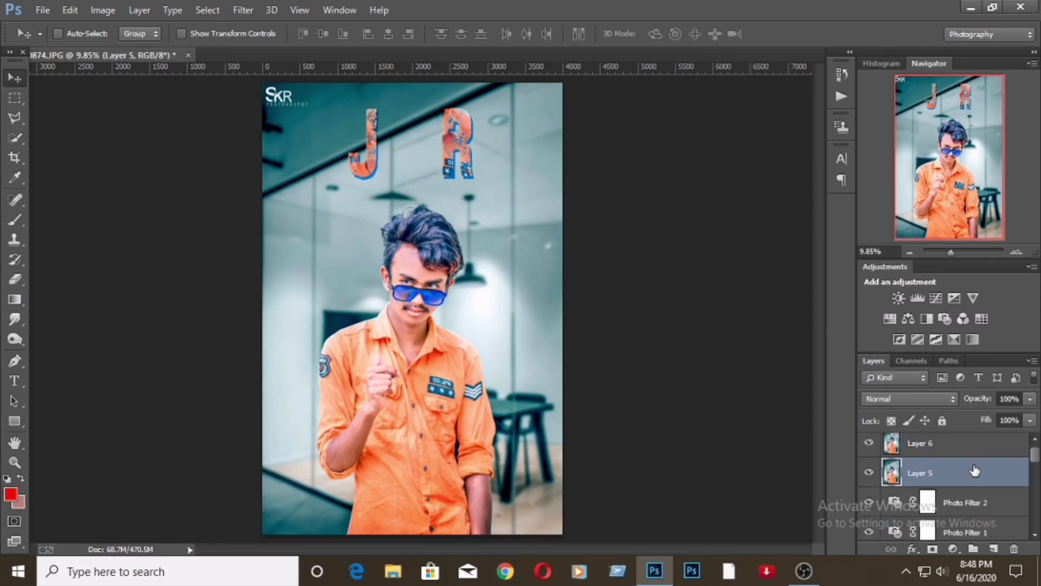
# Apply a Gaussian Blur of about 20 px radius to Layer 5
pyautogui.click(243, 10)
pyautogui.click(486, 301)
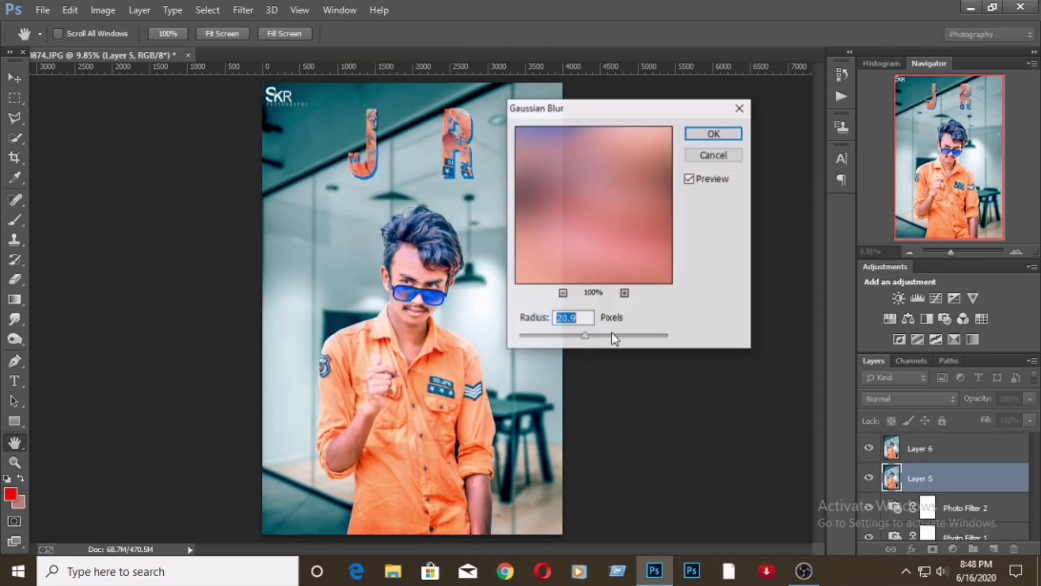
pyautogui.moveTo(616, 335); pyautogui.dragTo(626, 334)
pyautogui.click(723, 132)
# Scale Layer 6, the top photo copy, down to 97%
pyautogui.click(930, 449)
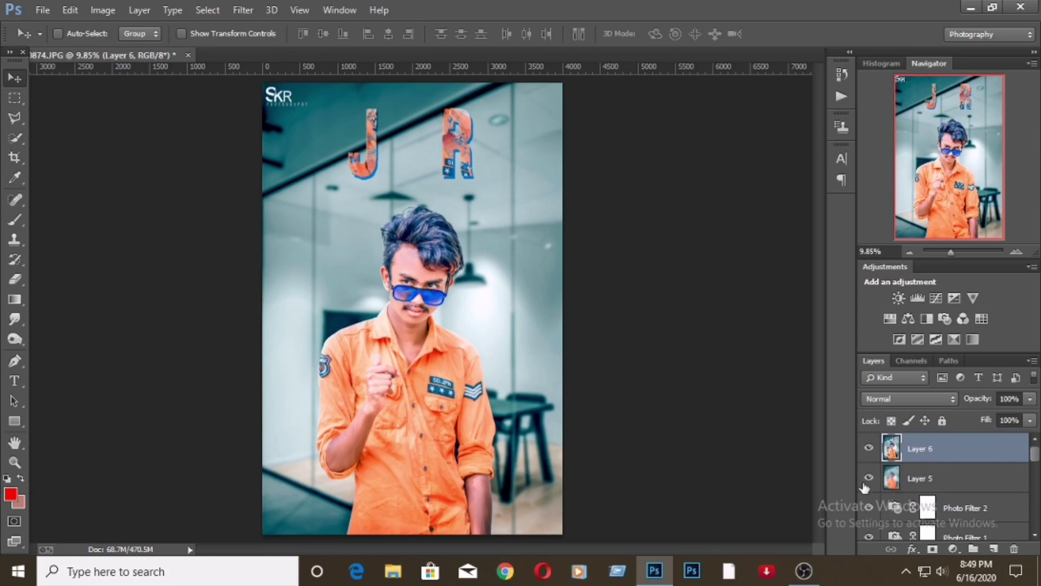
pyautogui.hotkey('ctrl', 't')
pyautogui.write('97')
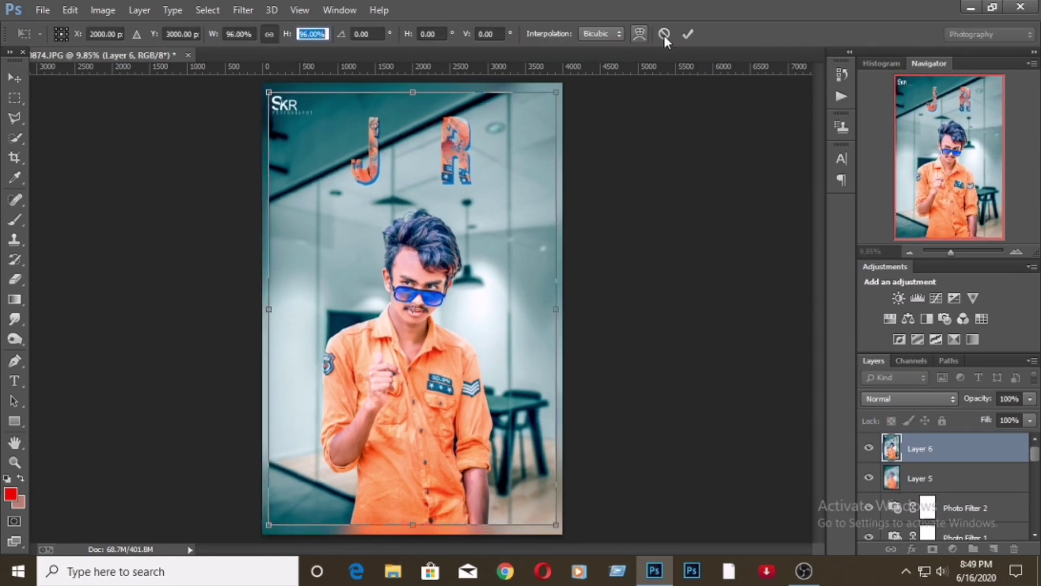
pyautogui.press('Return')
pyautogui.click(921, 478)
# Add a Motion Blur and an Iris Blur centred on the face to Layer 5
pyautogui.click(243, 9)
pyautogui.moveTo(250, 193)
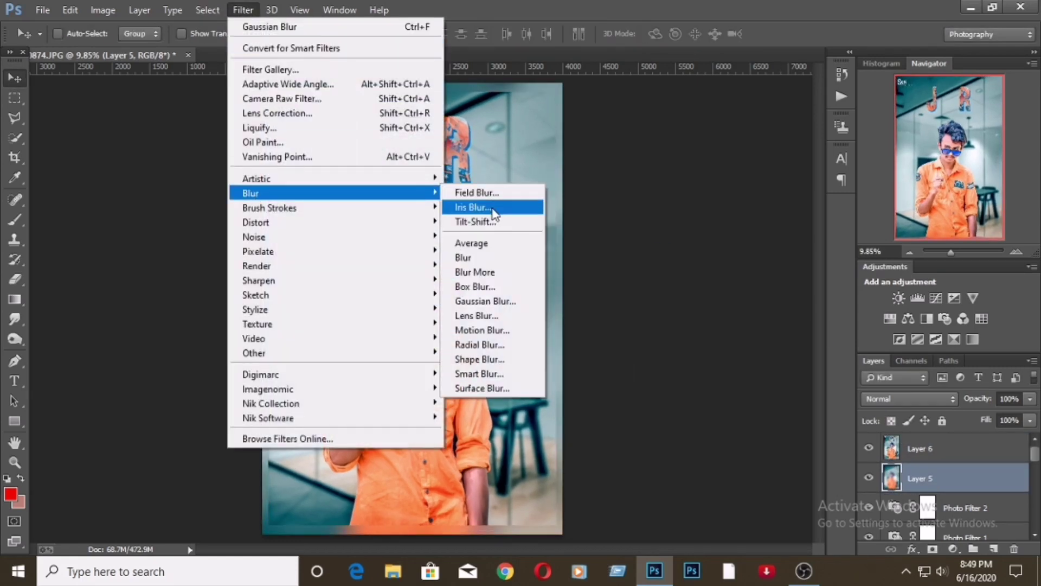
pyautogui.click(491, 330)
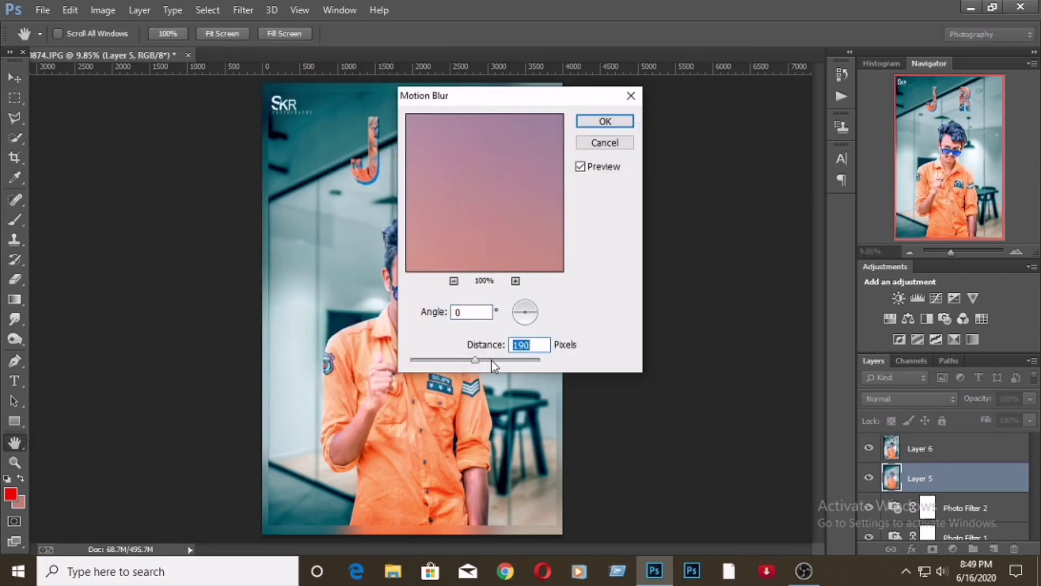
pyautogui.click(605, 121)
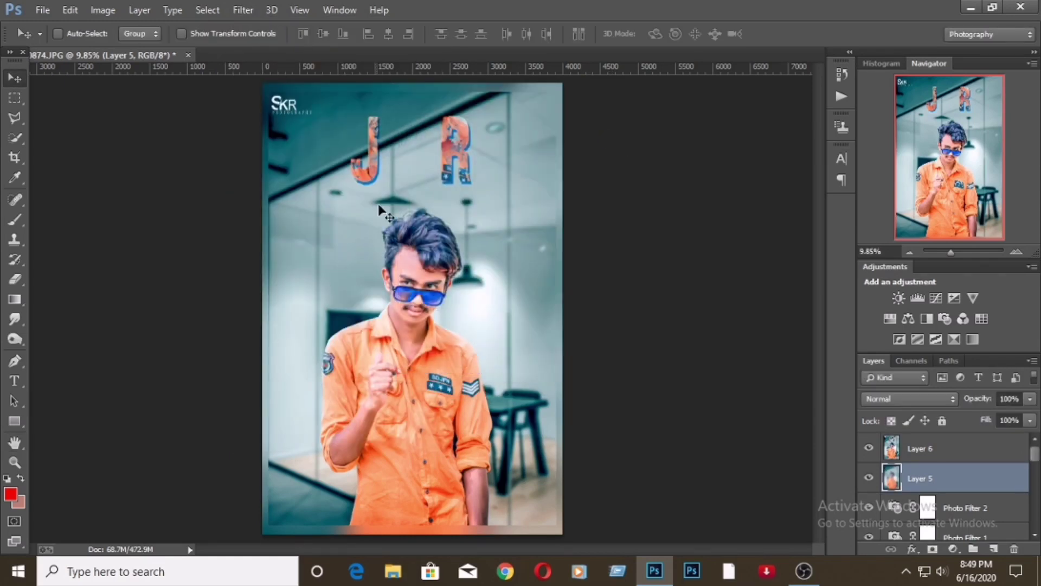
pyautogui.click(243, 10)
pyautogui.moveTo(334, 193)
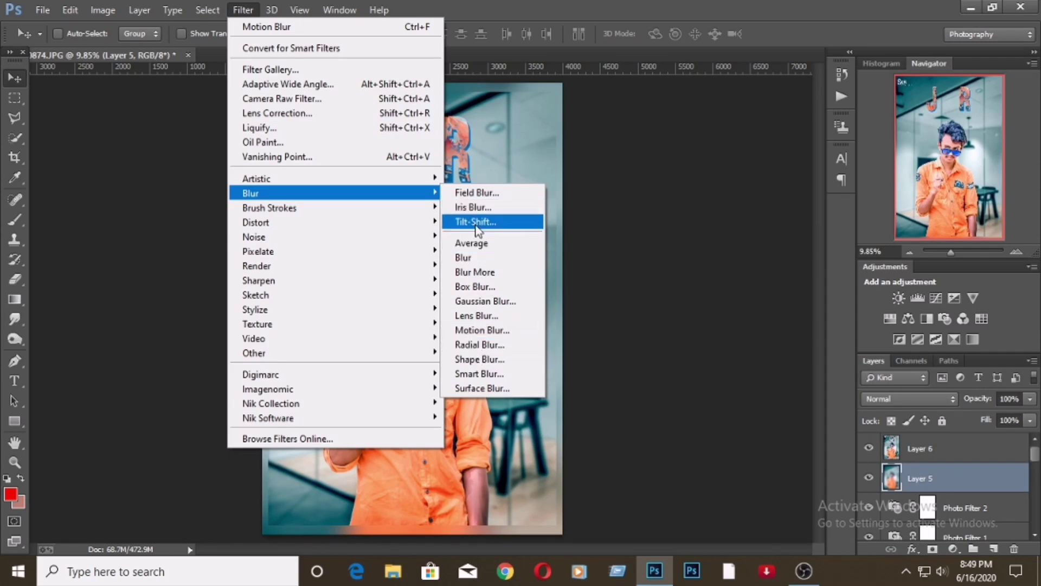
pyautogui.click(478, 222)
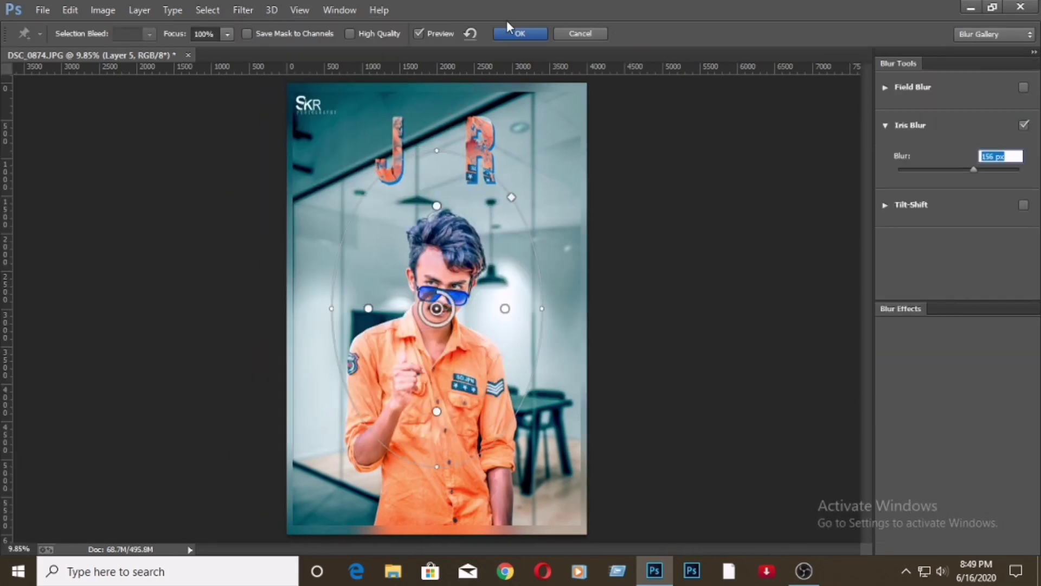
pyautogui.click(515, 33)
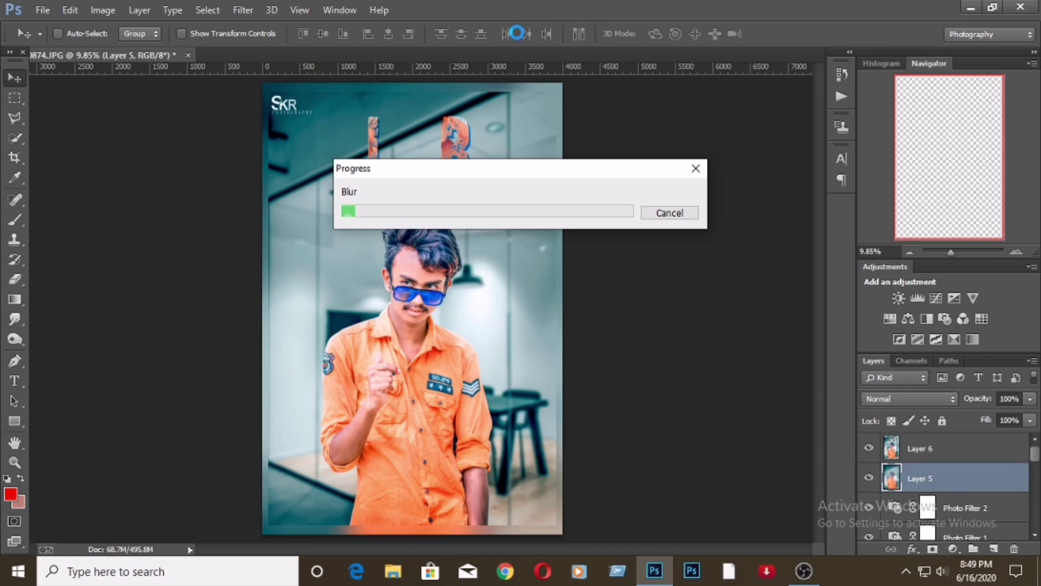